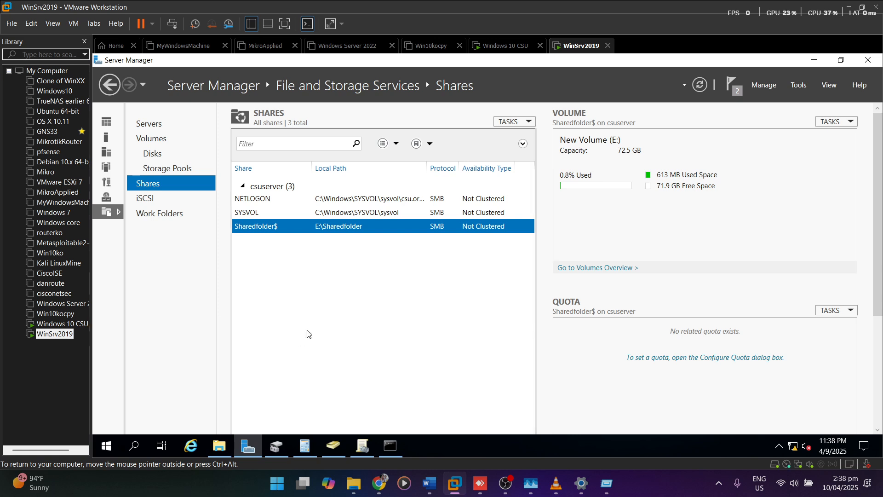
- Start a new share with the SMB Share - Quick profile on csuserver and select volume E: as its location
right_click(339, 319)
click(278, 302)
right_click(265, 285)
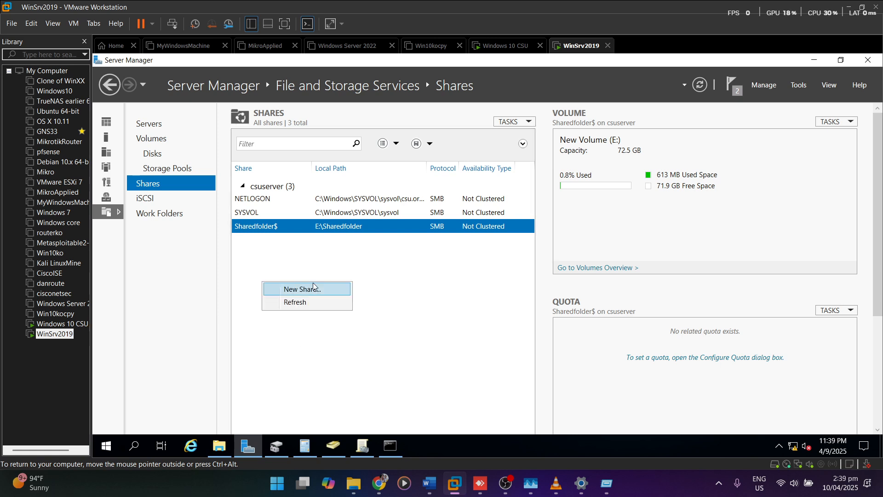
click(317, 290)
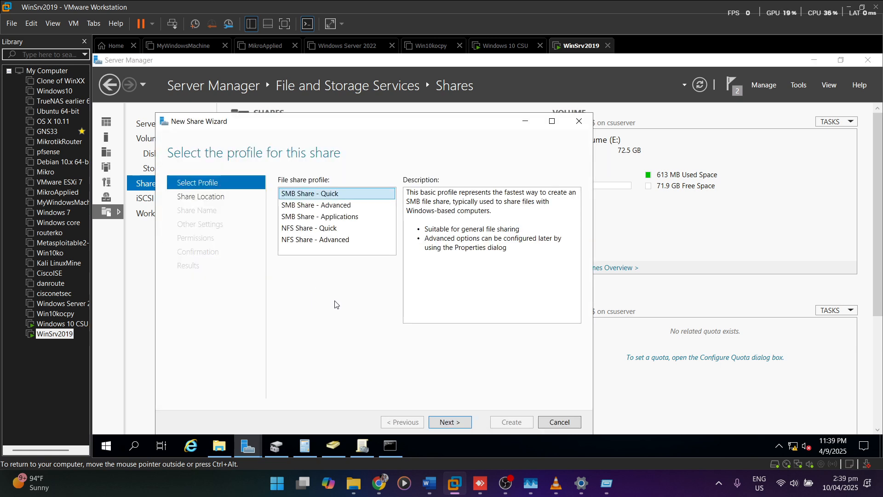
click(453, 421)
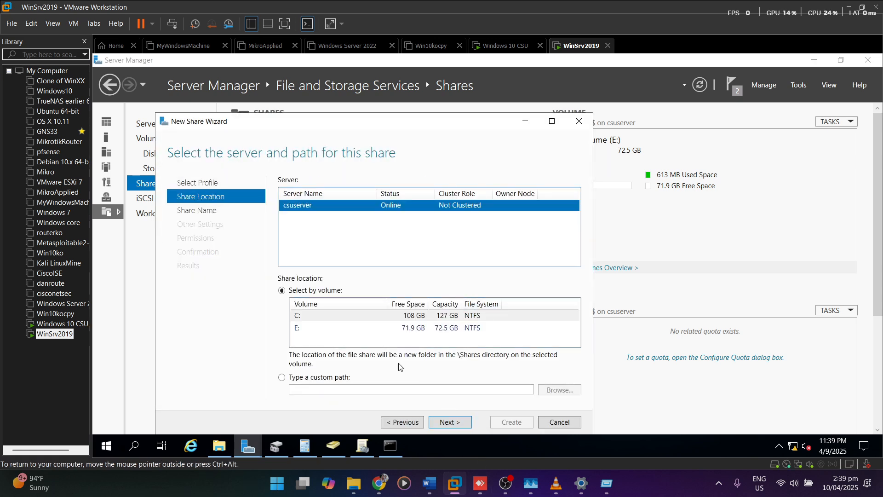
click(297, 329)
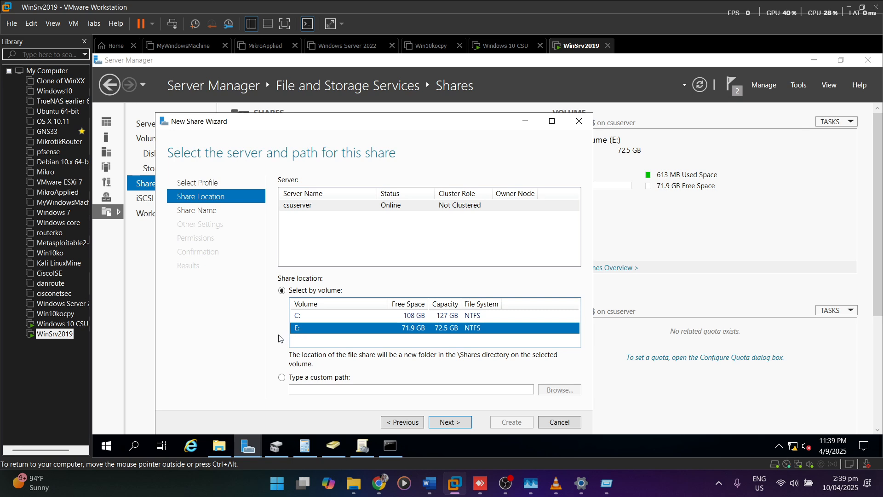
- Switch to File Explorer and create a folder named FolderRed in the root of New Volume (E:)
click(219, 445)
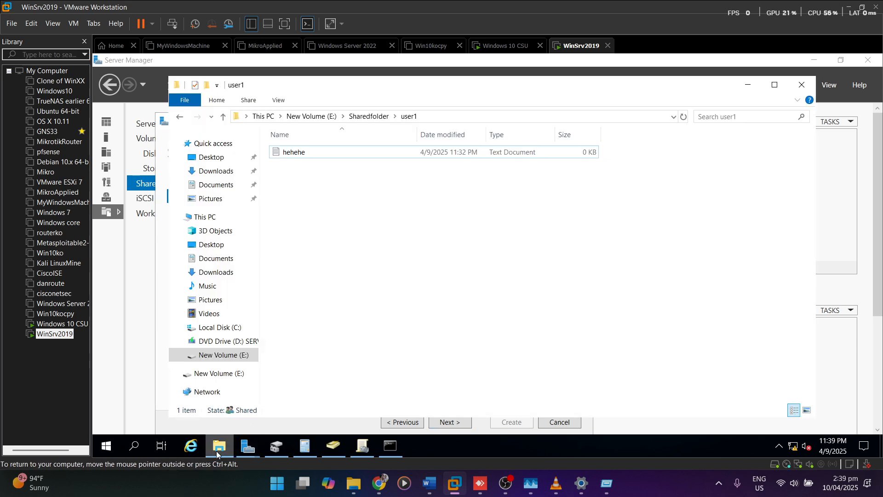
click(302, 118)
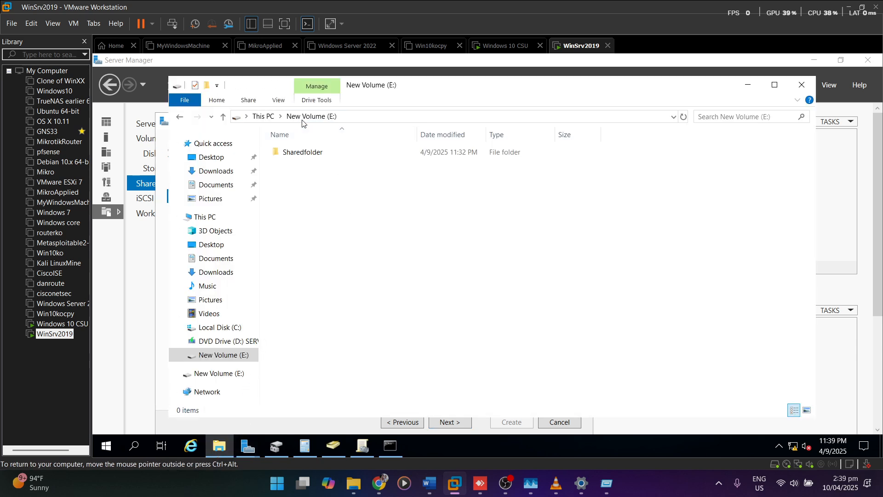
right_click(302, 217)
mouse_move(362, 344)
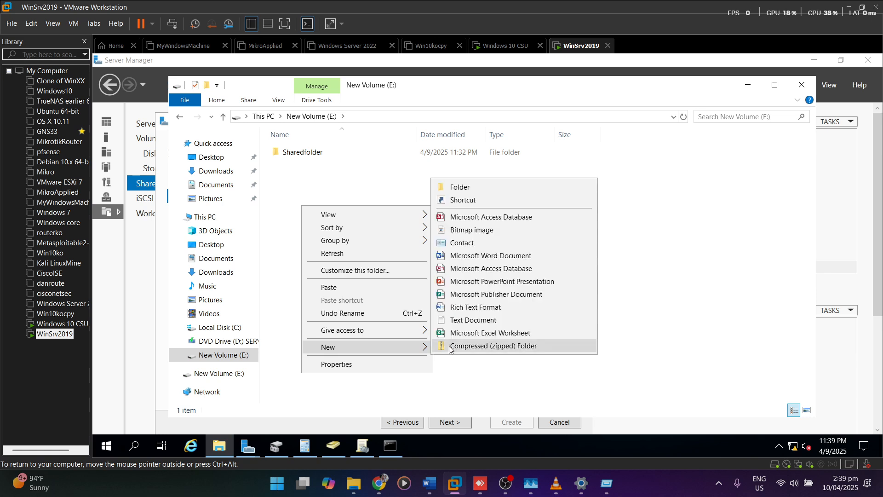
click(467, 189)
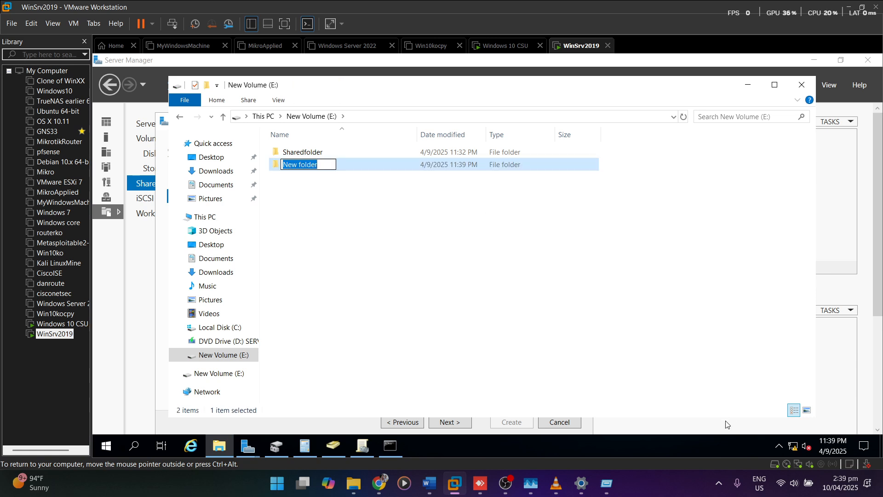
text(FolderRed)
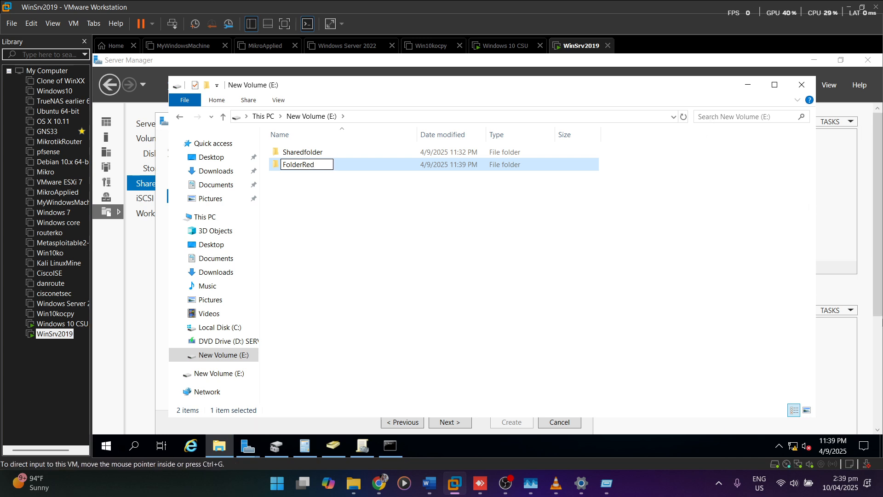
key(Return)
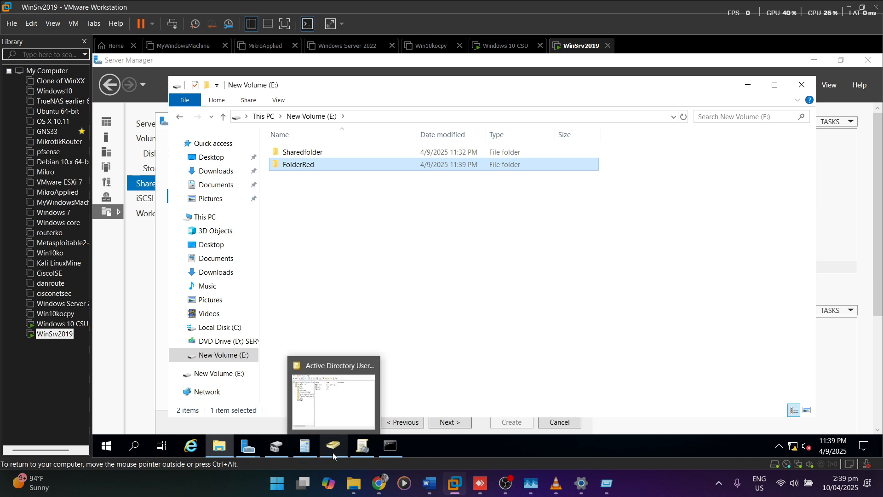
- Return to the New Share Wizard and set the share location to the custom path E:\folderred
click(327, 365)
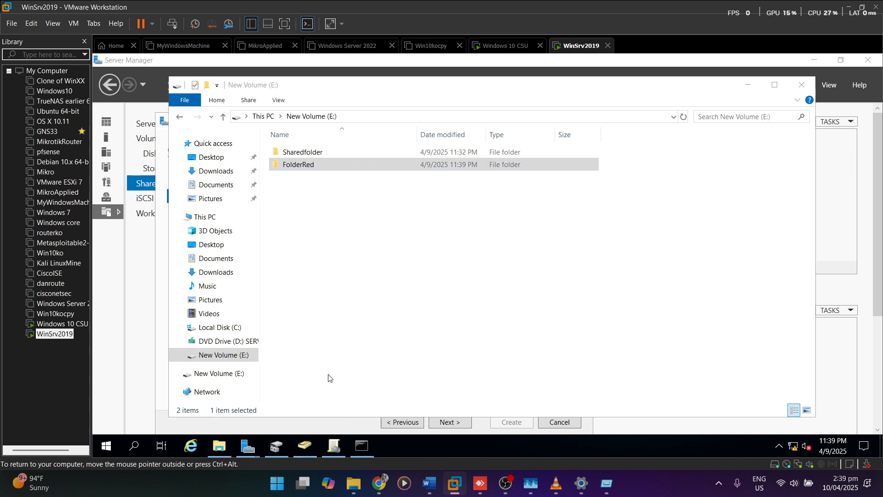
key(alt+Tab)
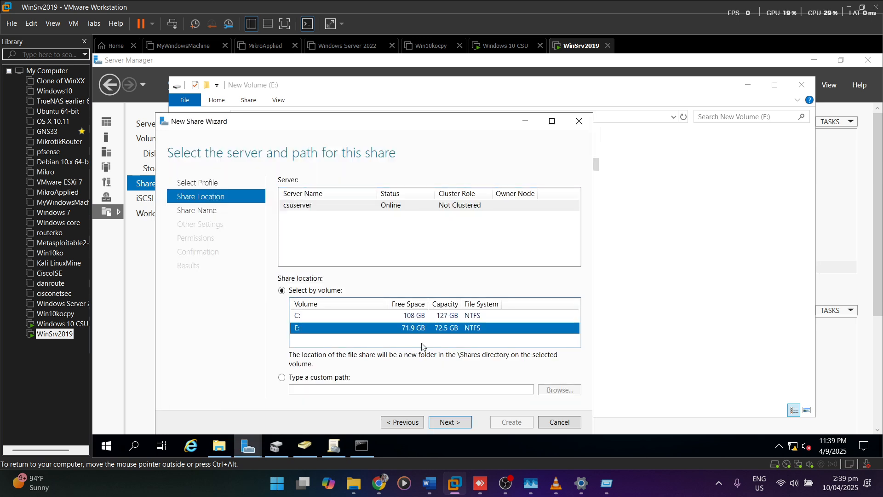
click(316, 378)
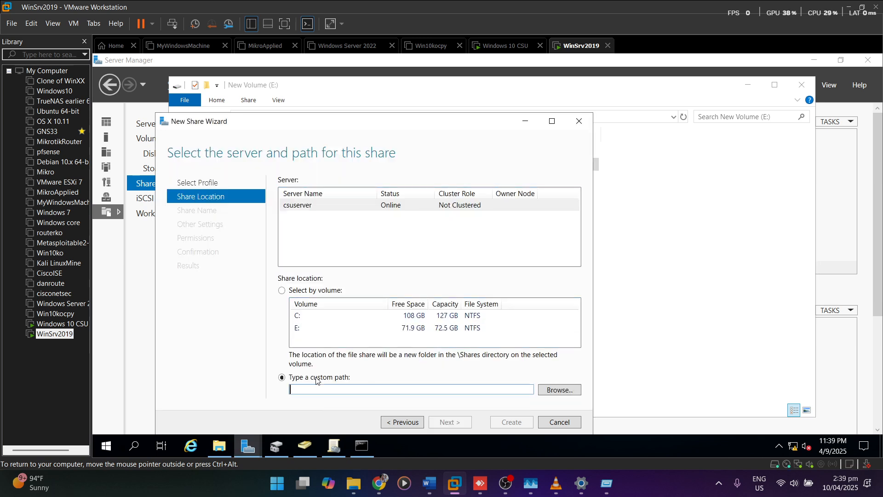
click(562, 390)
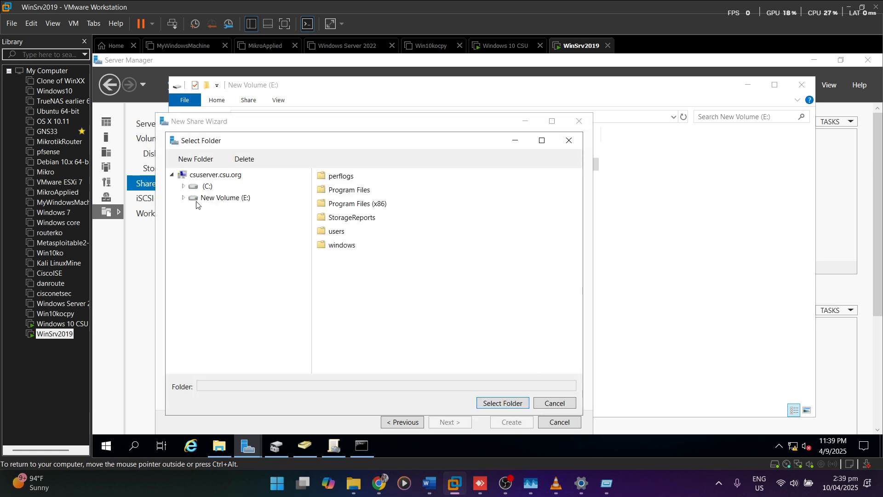
click(183, 198)
click(221, 211)
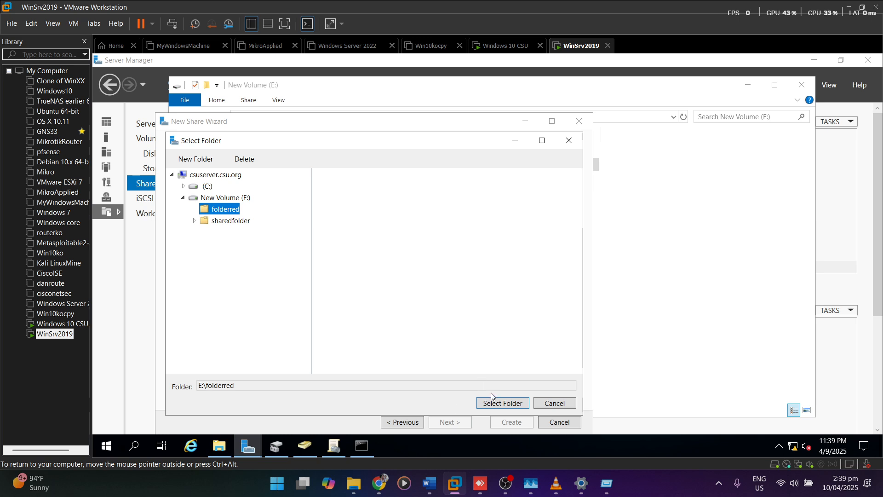
click(504, 404)
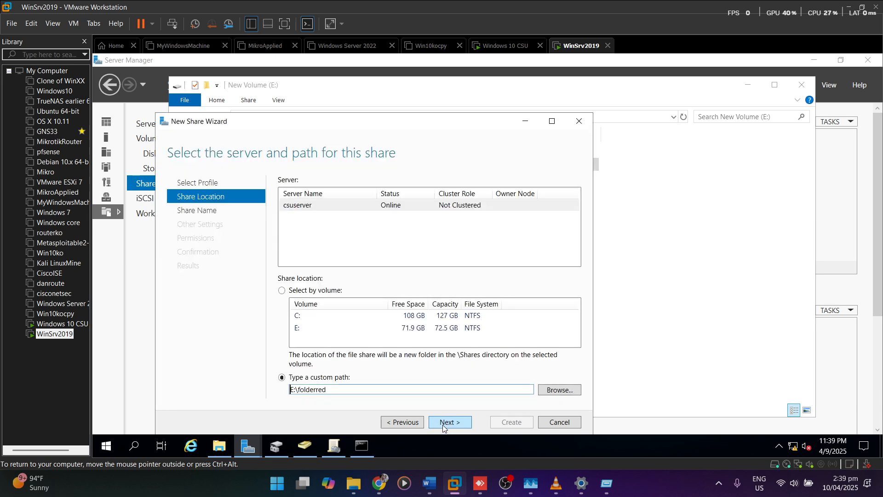
click(443, 424)
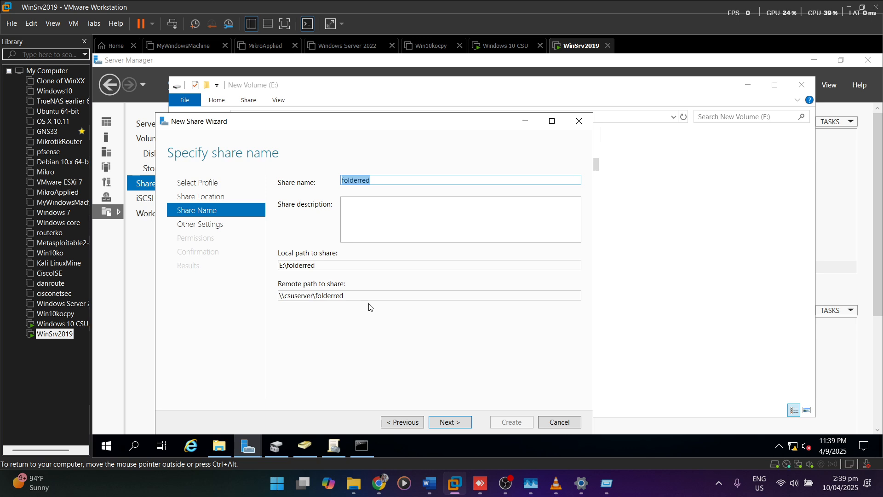
- Accept the share name folderred and enable access-based enumeration for the share
drag(371, 296, 199, 282)
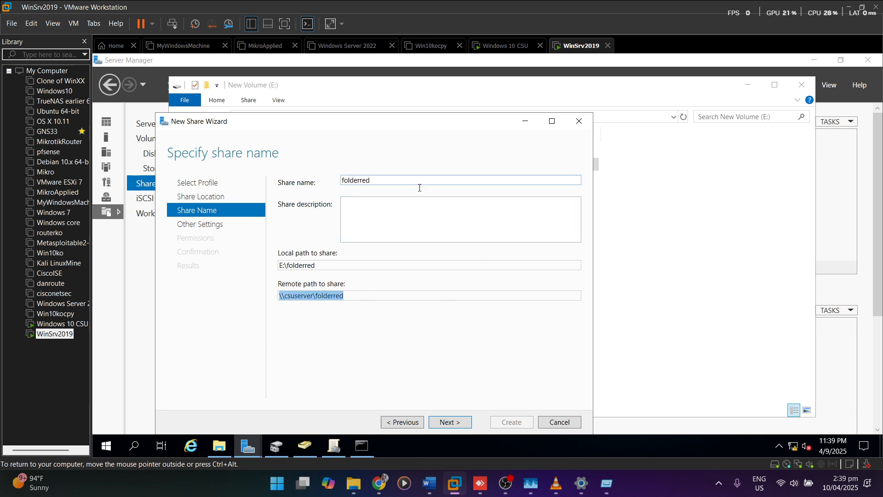
click(450, 421)
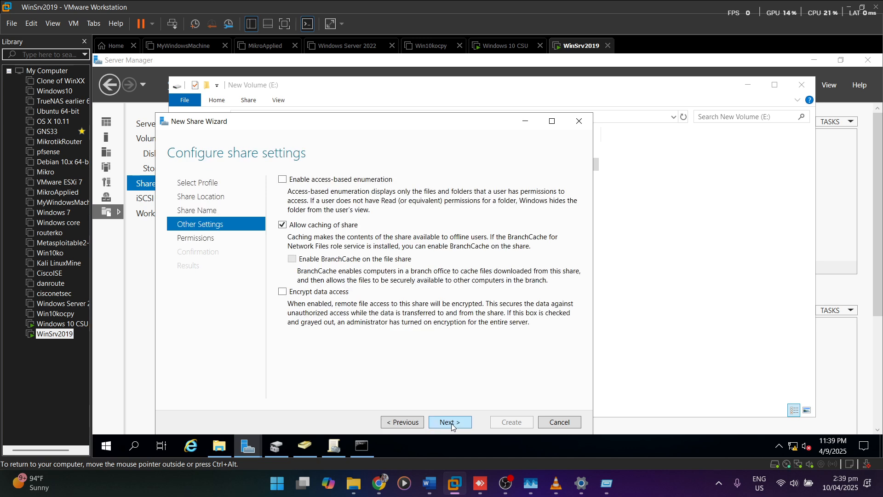
click(348, 181)
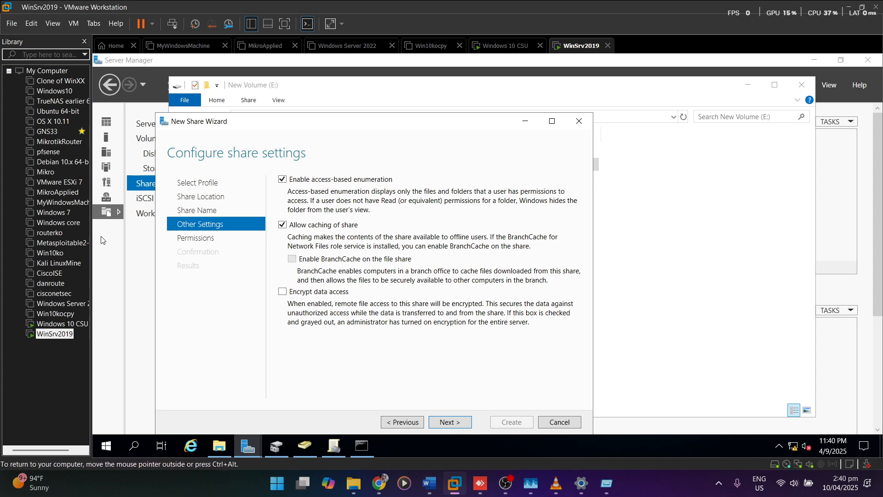
click(460, 422)
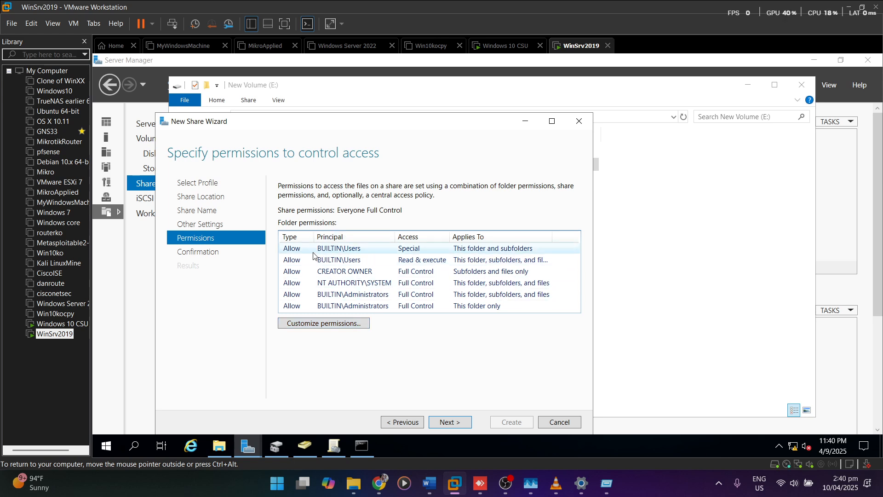
- Customize the folder permissions by disabling inheritance and converting the inherited permissions into explicit ones
click(339, 323)
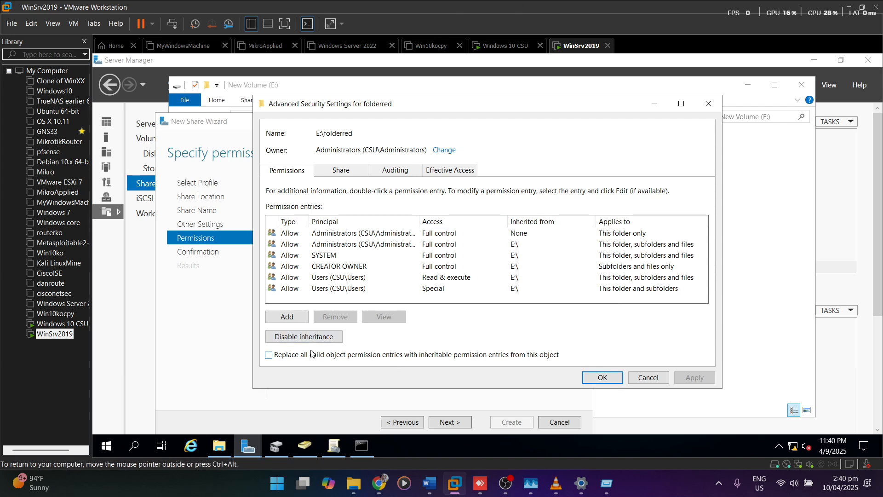
click(301, 337)
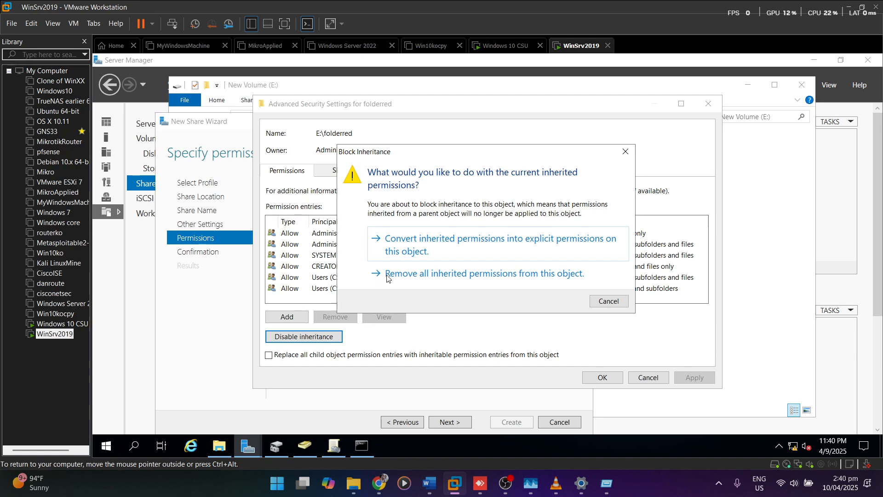
click(404, 247)
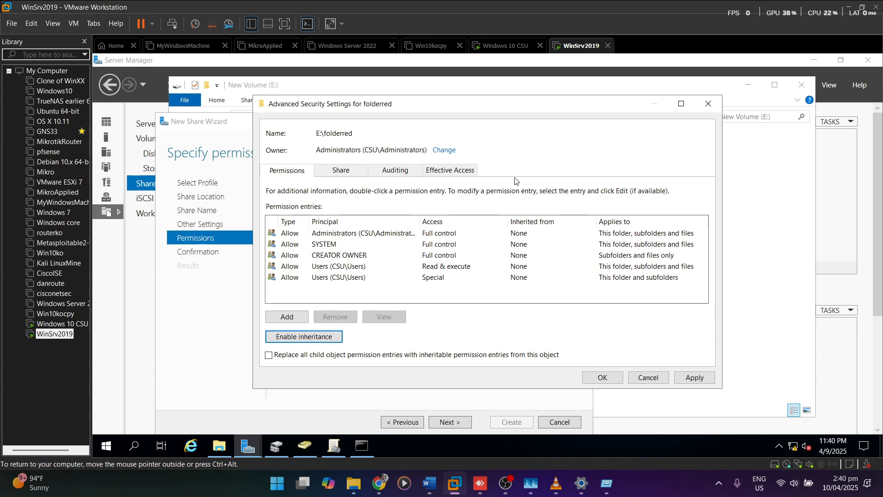
- Remove both Users (CSU\Users) entries, Read & execute and Special, from the folder's permissions
click(363, 267)
click(336, 316)
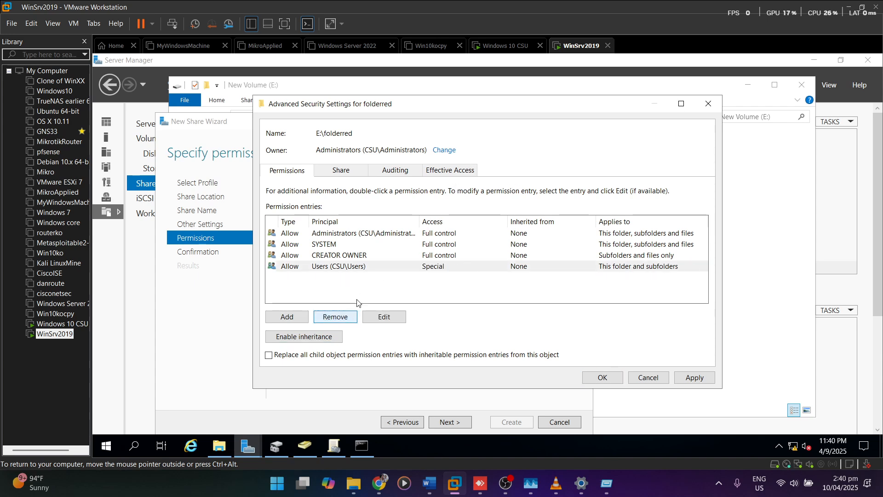
click(363, 267)
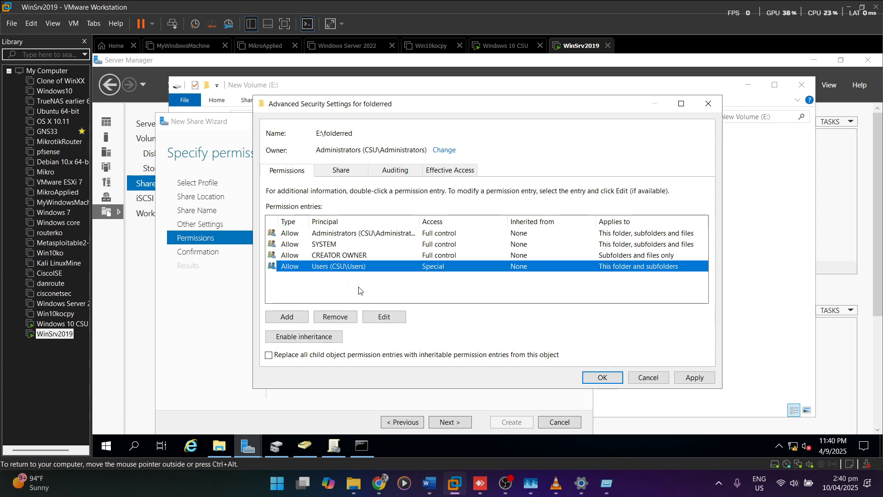
click(335, 317)
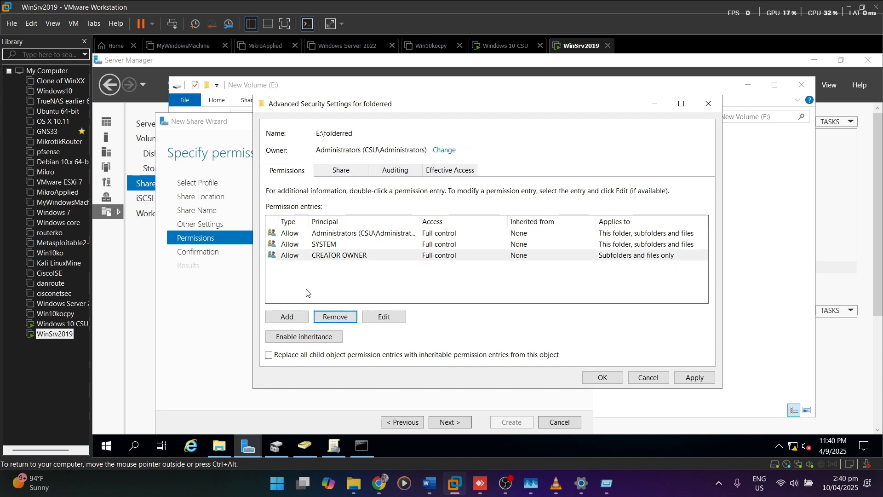
- Add an Allow permission entry for Domain Admins, found by searching for "dom", with Full control of this folder, subfolders and files
click(290, 317)
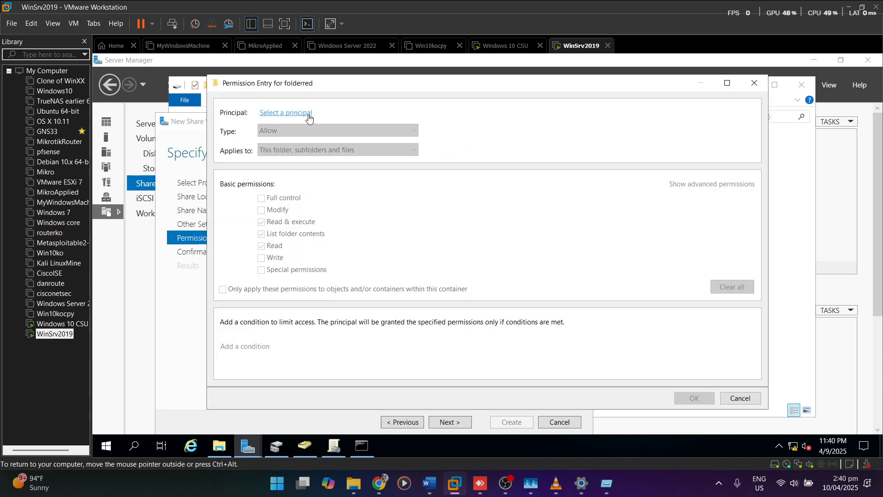
click(309, 115)
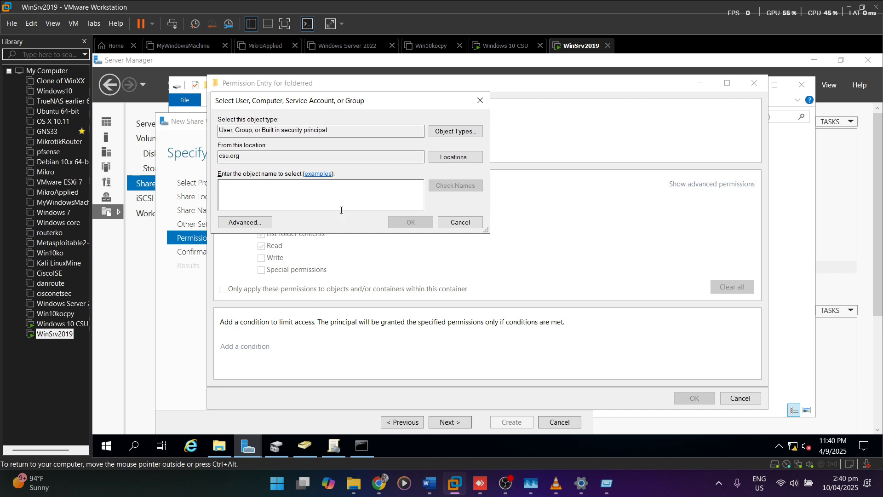
click(264, 222)
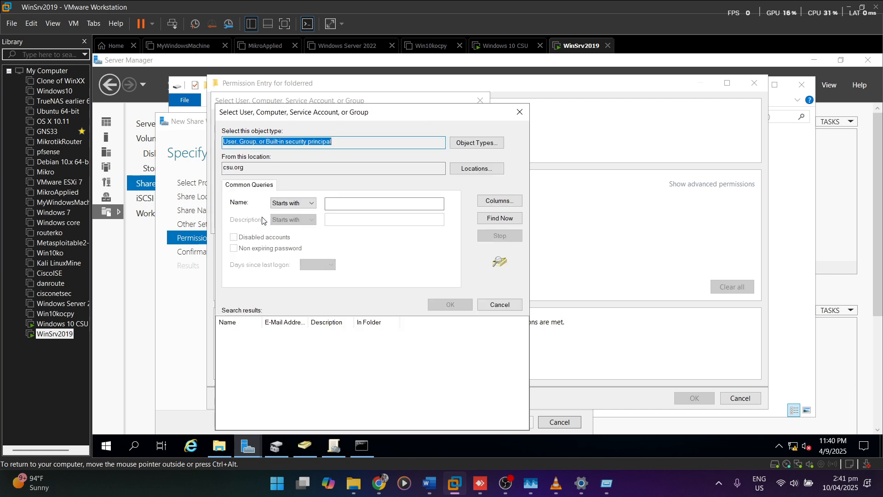
click(331, 202)
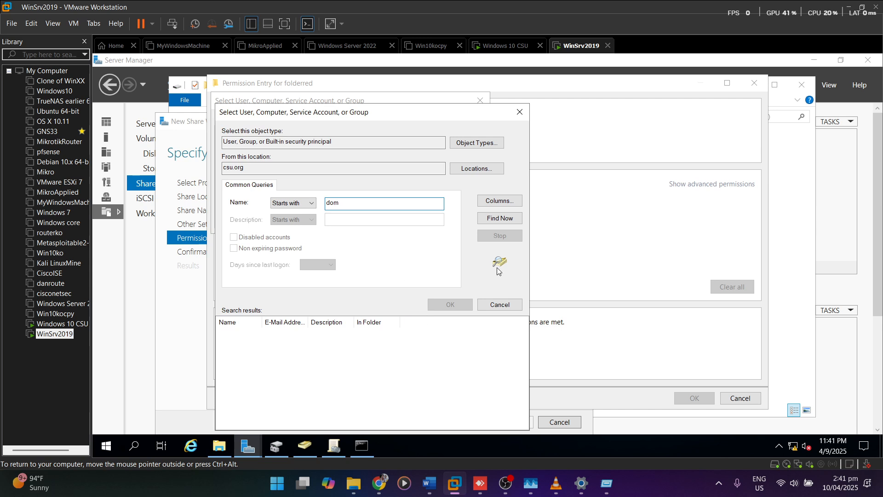
click(501, 218)
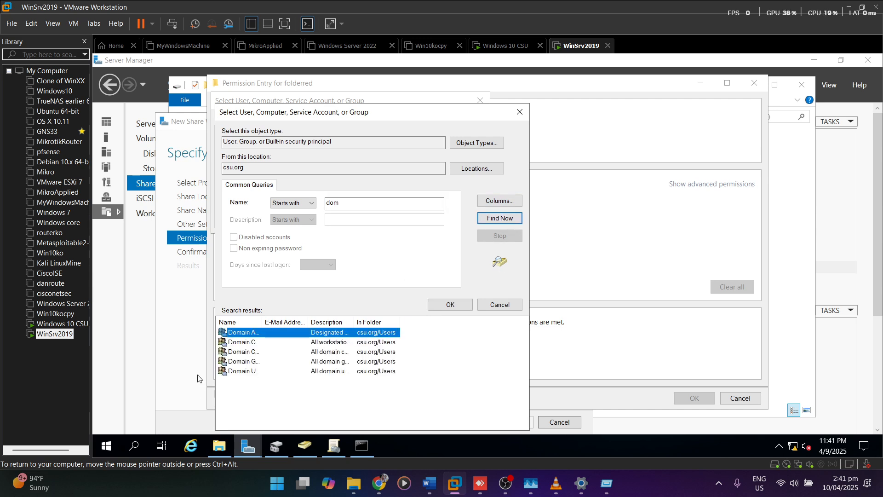
click(454, 304)
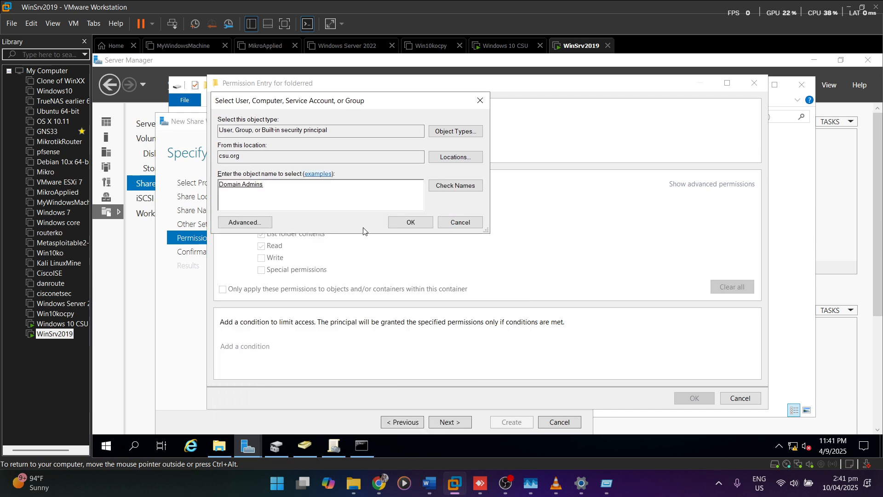
click(407, 221)
click(297, 199)
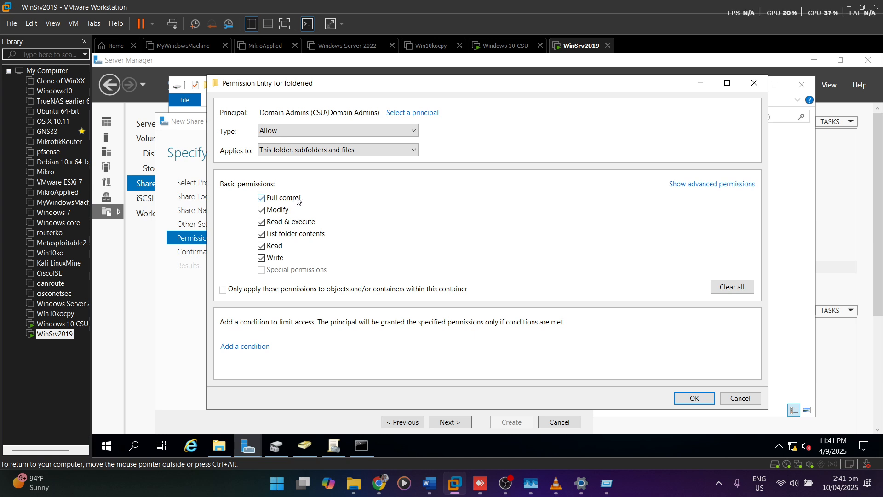
click(695, 399)
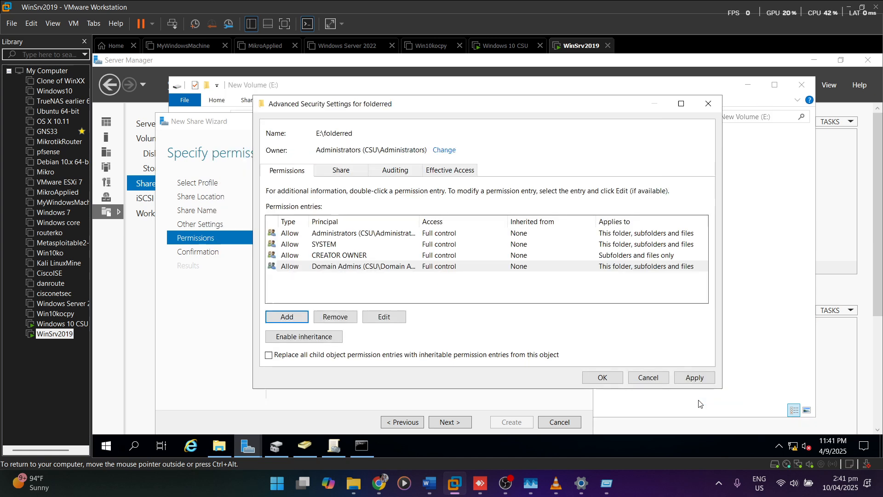
- Add a permission entry on folderred with Domain Users as the principal, found by searching for names starting with "dom"
click(287, 317)
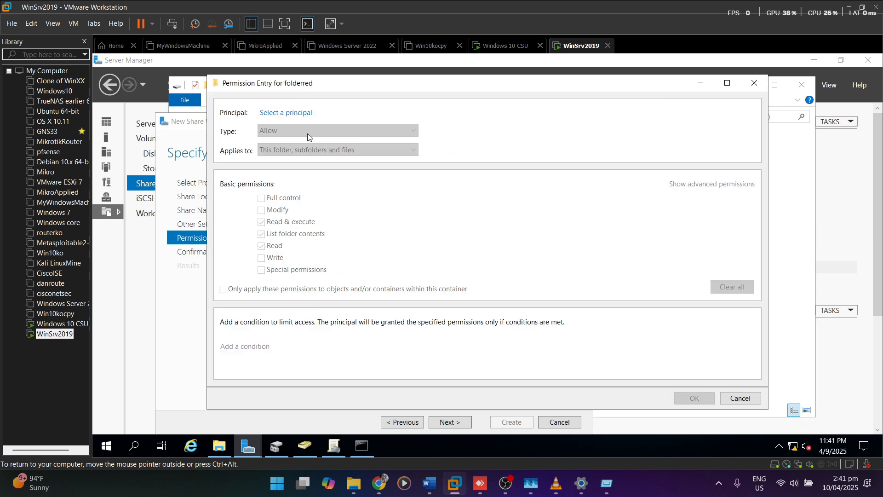
click(300, 113)
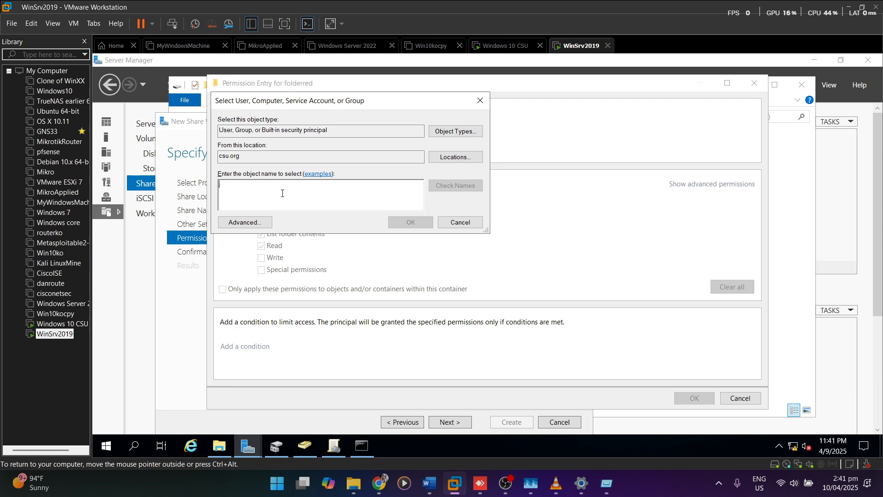
click(245, 222)
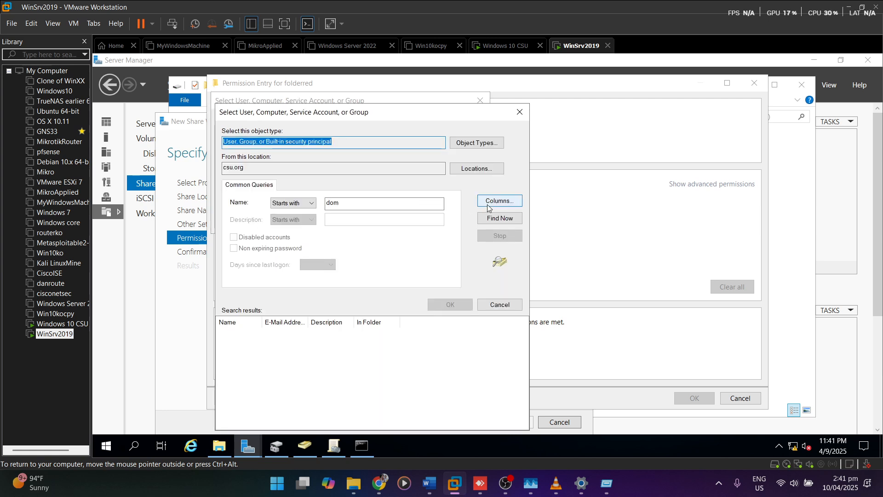
click(492, 219)
click(278, 369)
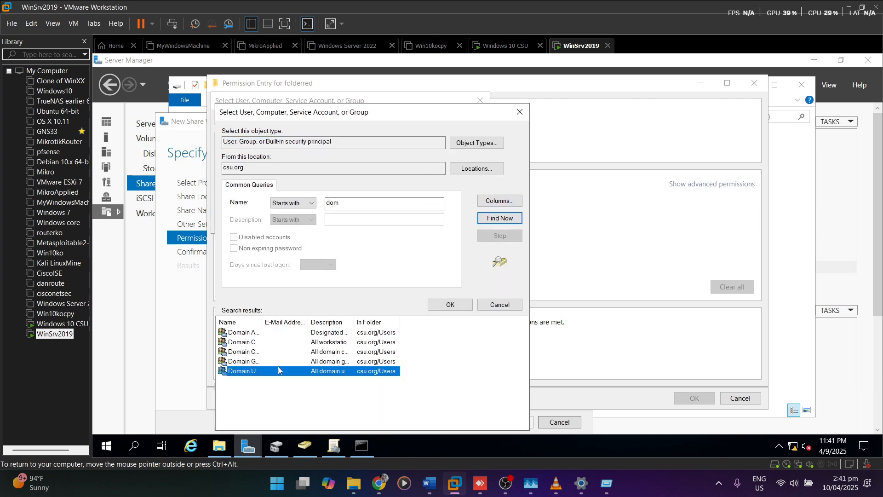
click(460, 309)
click(410, 222)
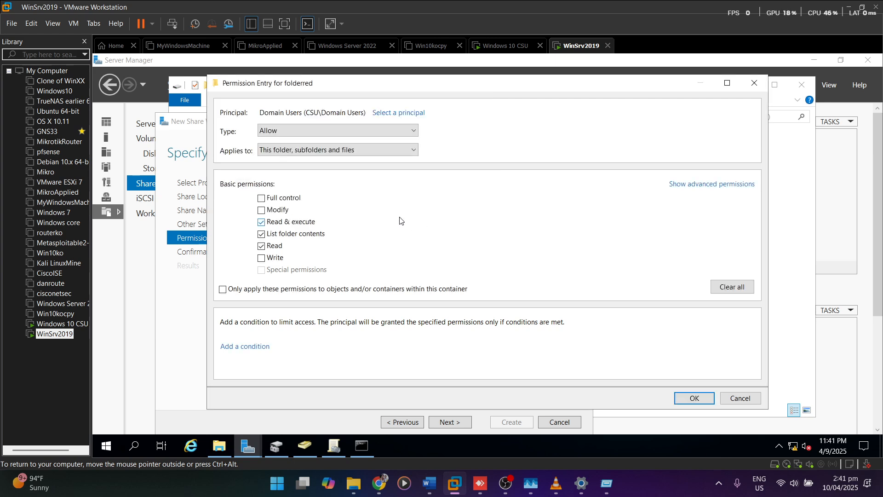
- Apply the Domain Users entry to this folder only and additionally grant the advanced permission Create folders / append data
click(340, 151)
click(330, 161)
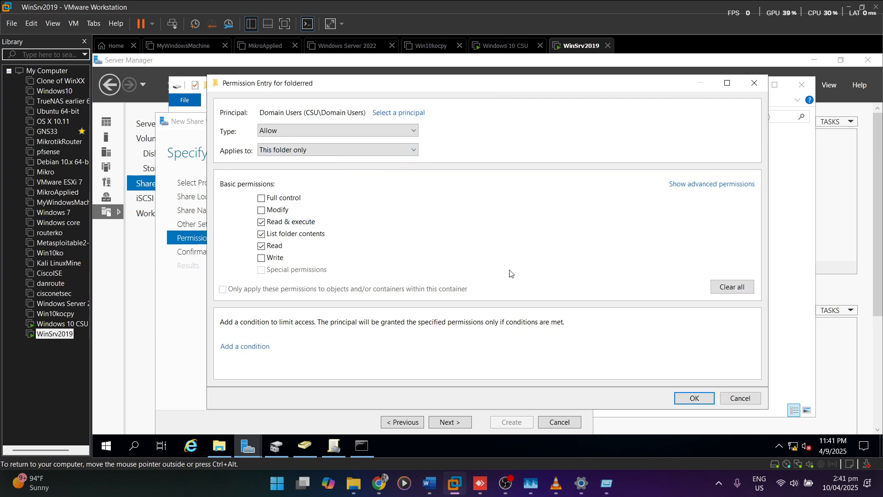
click(689, 186)
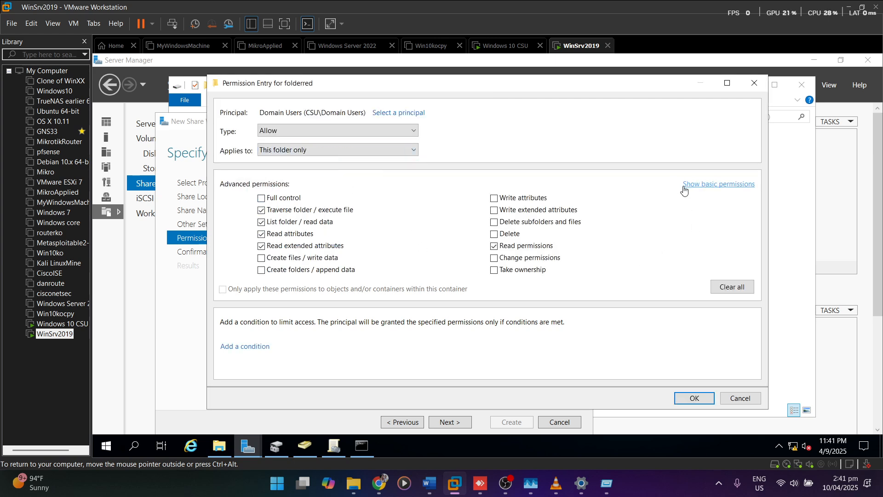
click(290, 272)
click(694, 397)
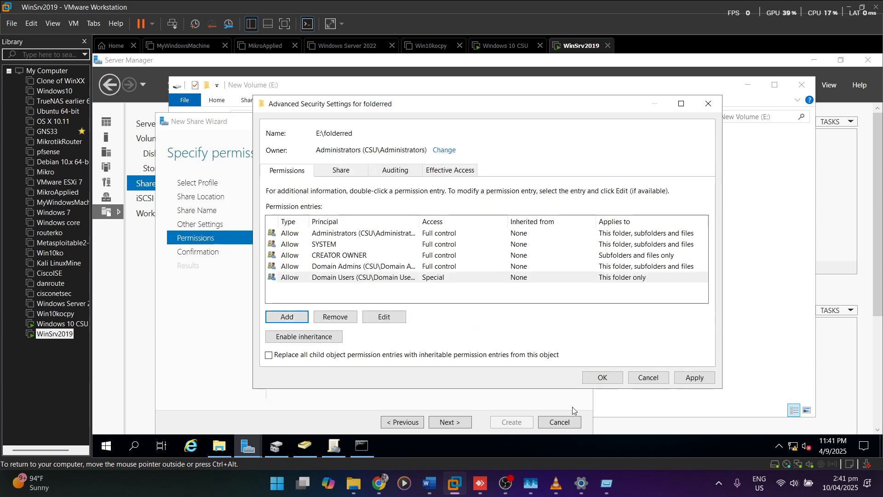
- Remove the Everyone entry from the share permissions of folderred
click(342, 170)
click(299, 250)
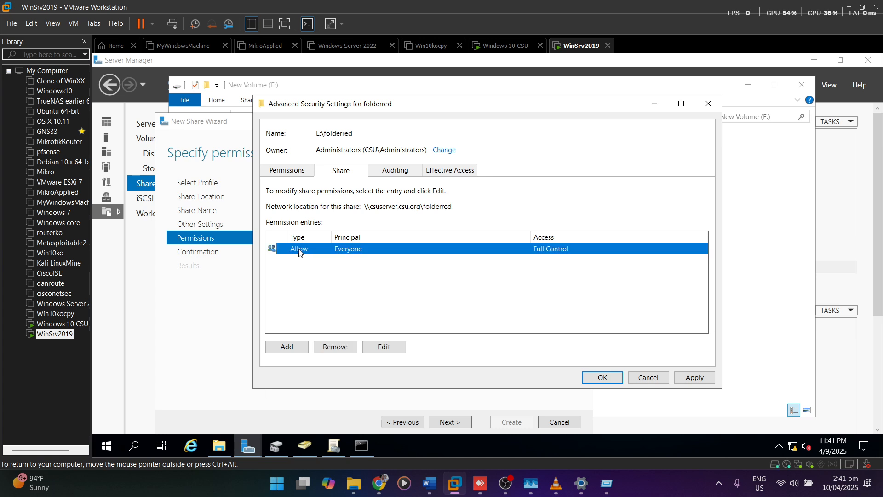
click(395, 174)
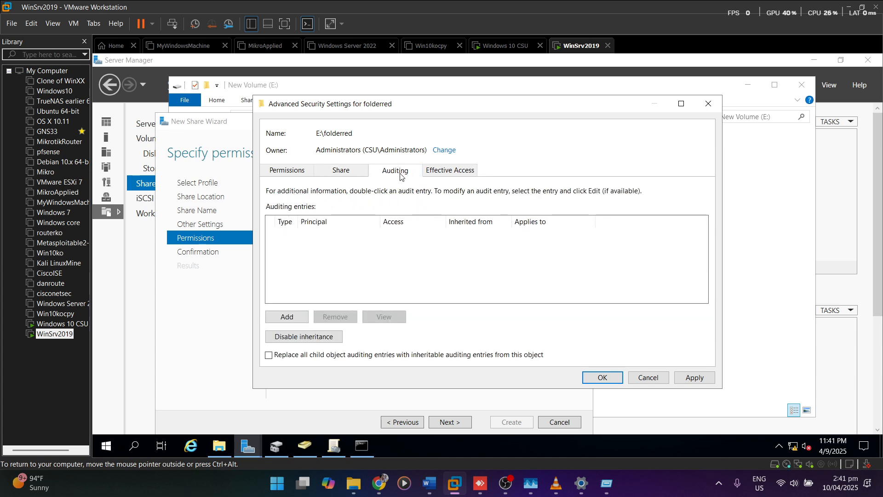
click(323, 174)
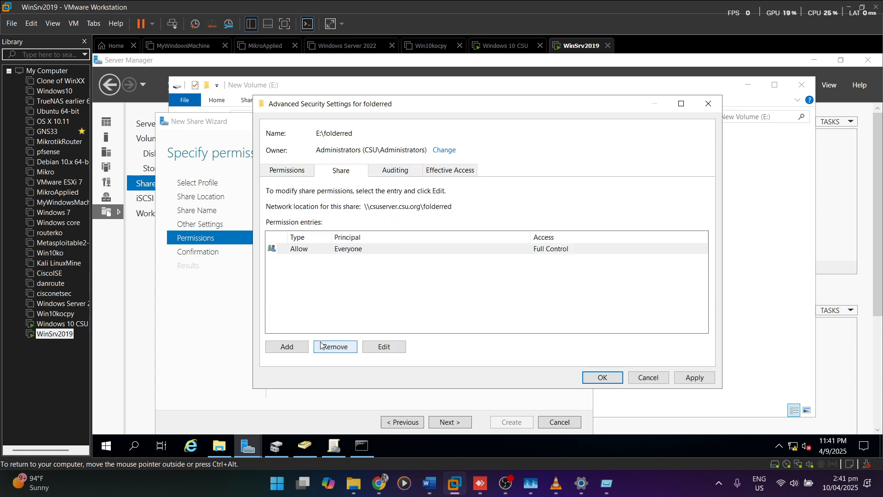
click(322, 250)
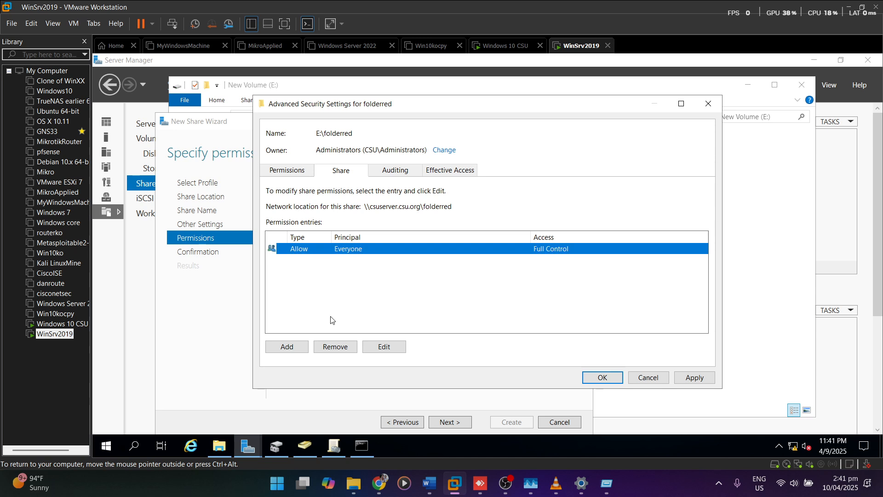
click(337, 348)
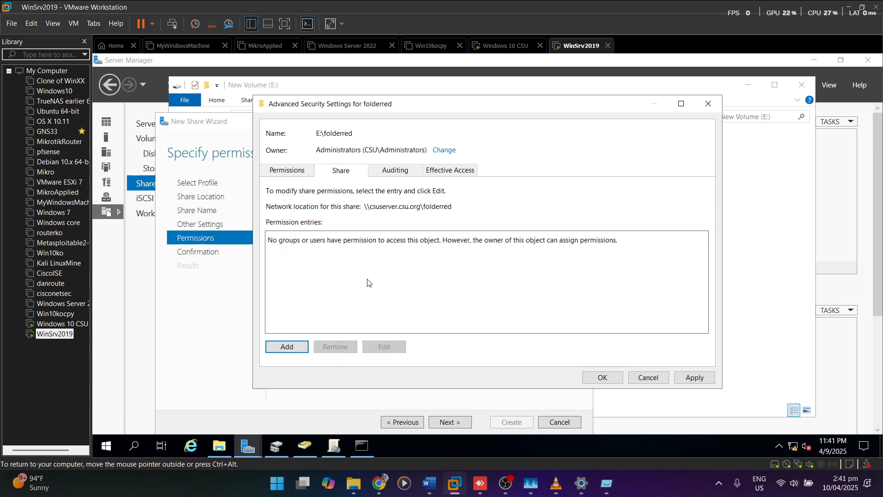
- Add an Allow share permission with Full Control for Domain Admins, found by searching for "dom"
click(304, 350)
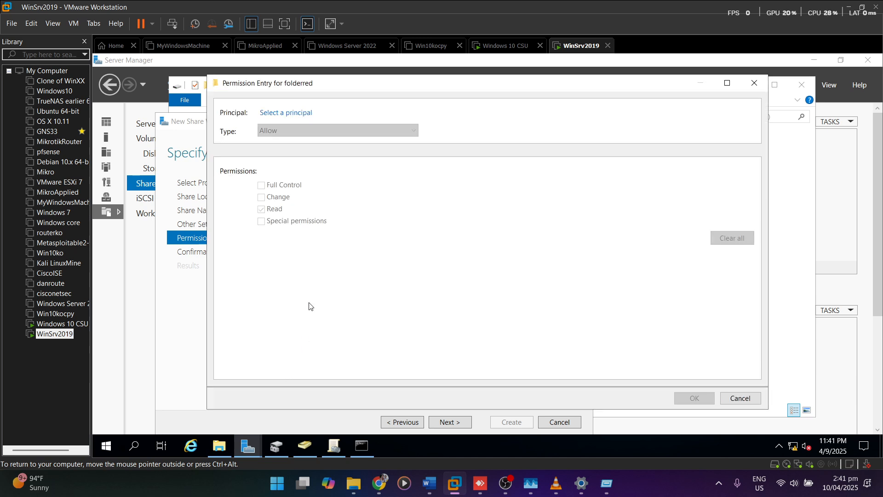
click(286, 113)
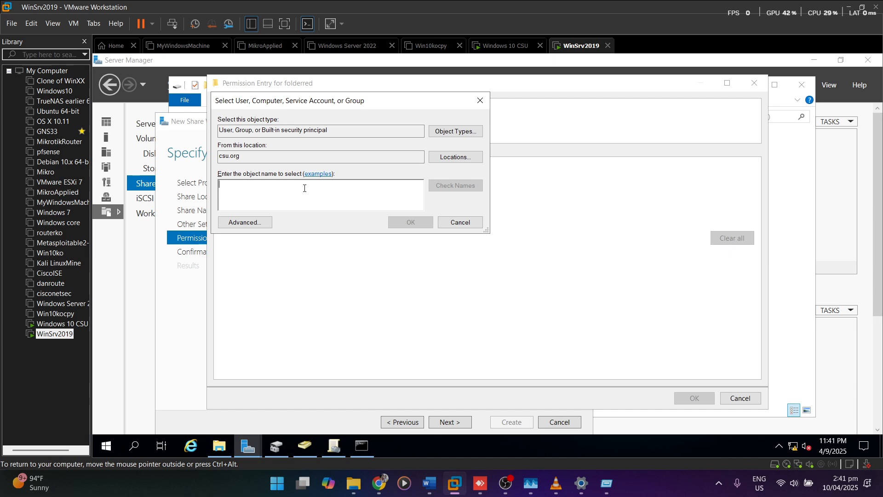
click(270, 222)
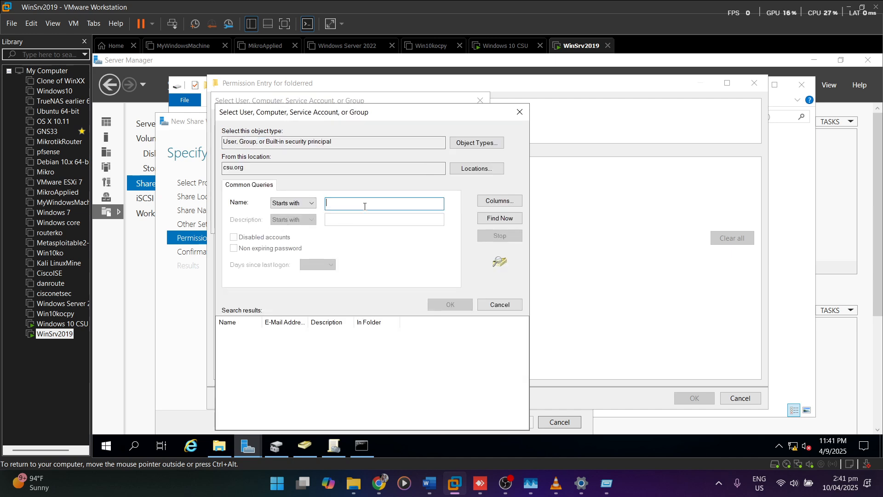
text(dom)
click(489, 222)
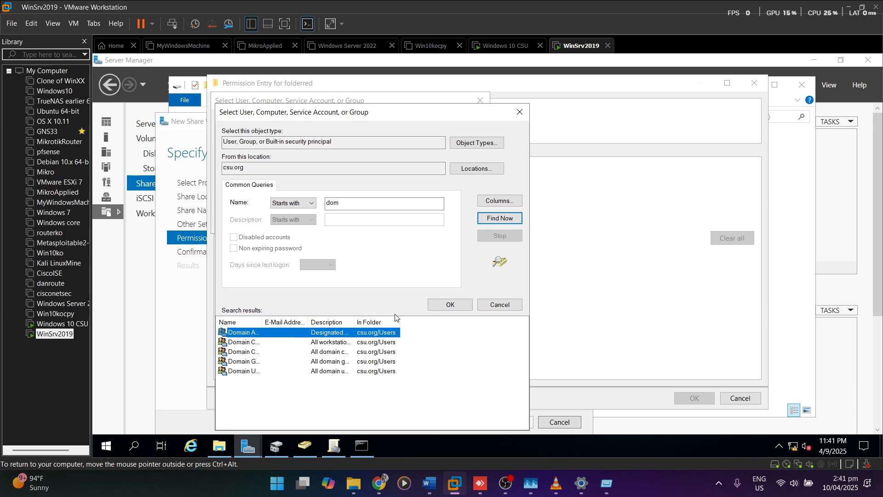
click(431, 304)
click(393, 225)
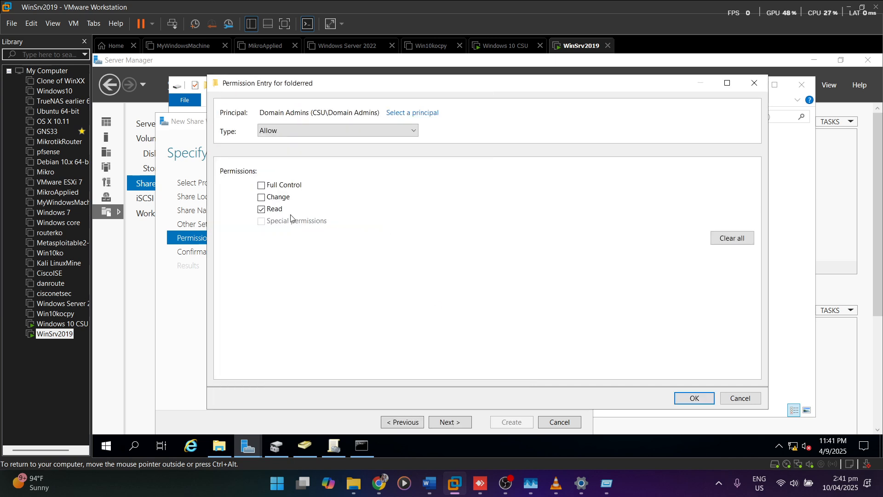
click(299, 185)
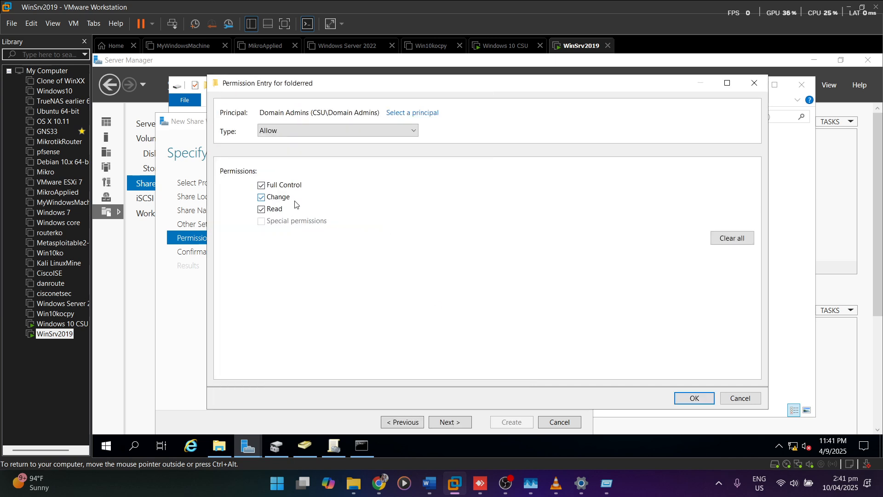
click(689, 398)
- Add an Allow share permission with Change and Read for Domain Users, found by searching for "dom"
click(286, 344)
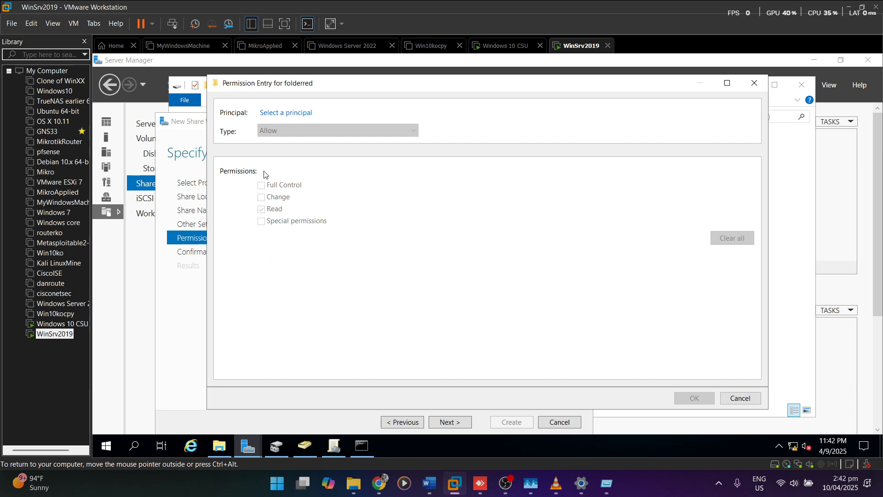
click(293, 113)
click(246, 222)
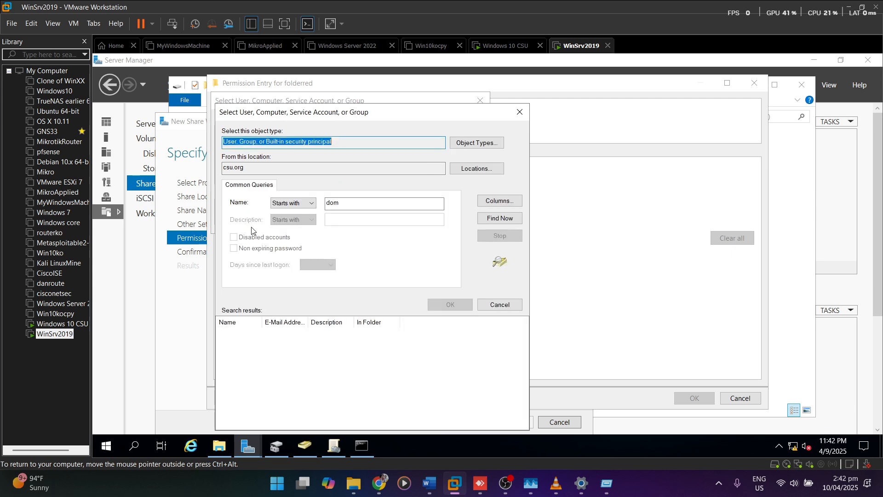
click(499, 218)
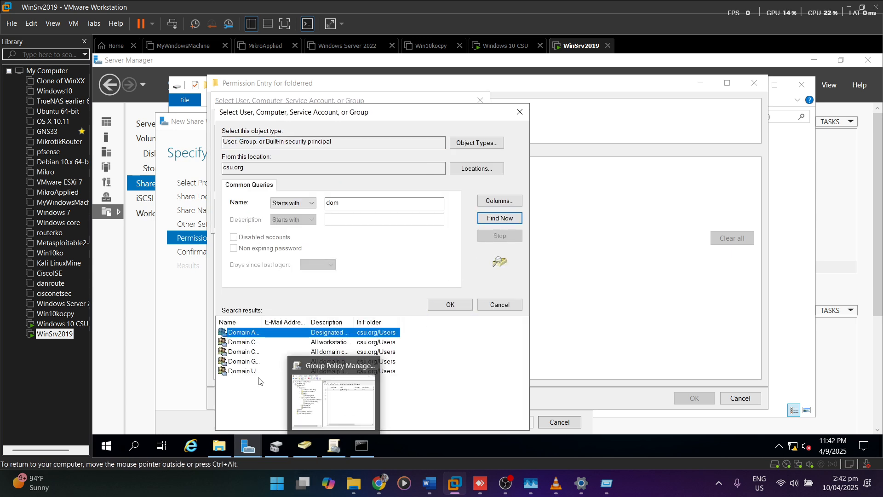
click(259, 371)
click(451, 304)
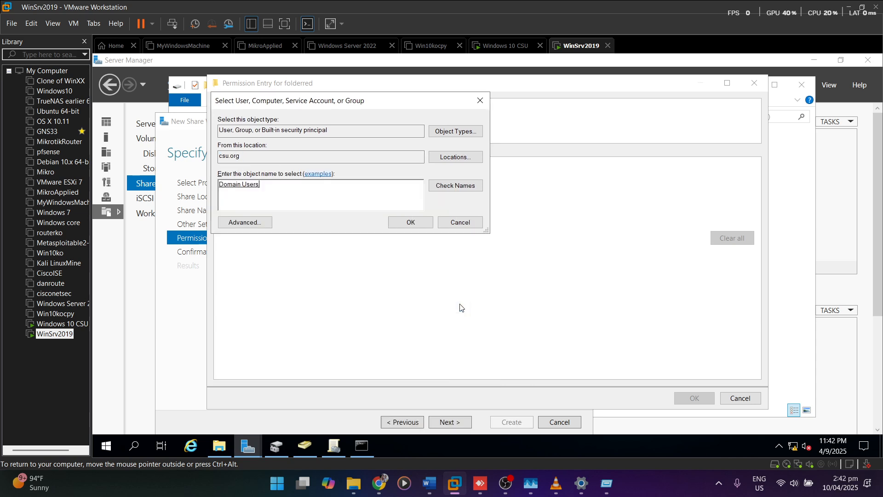
click(410, 222)
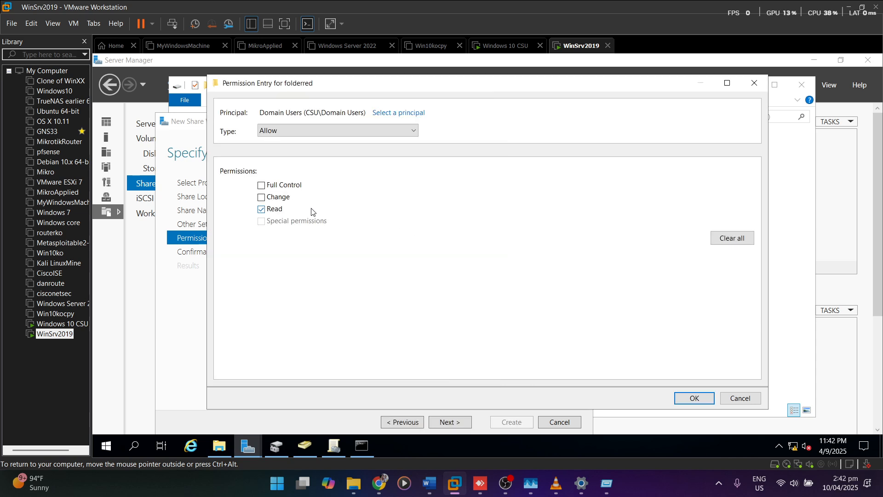
click(291, 197)
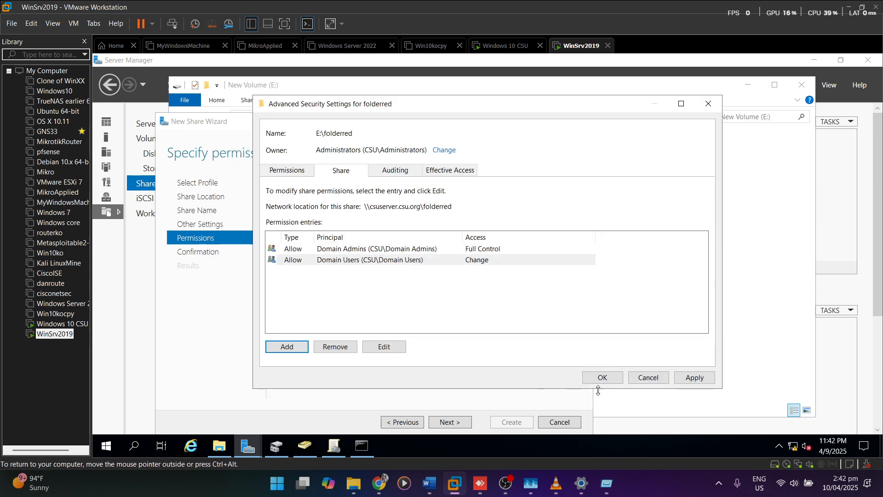
- Check the auditing and effective access settings, then apply the advanced security settings for folderred and close them
click(395, 170)
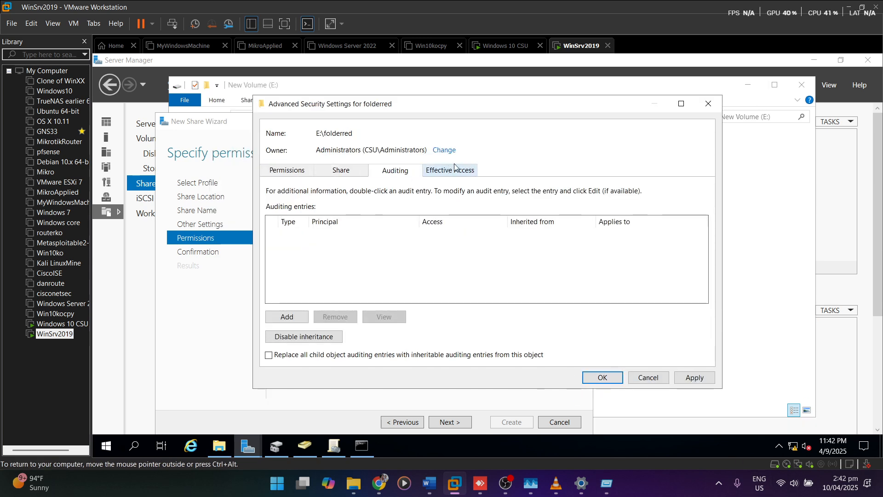
click(445, 171)
click(412, 171)
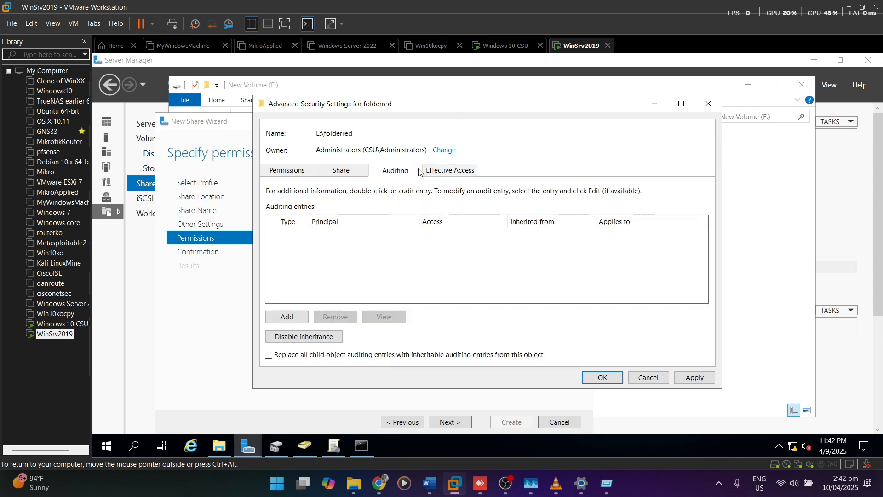
click(440, 173)
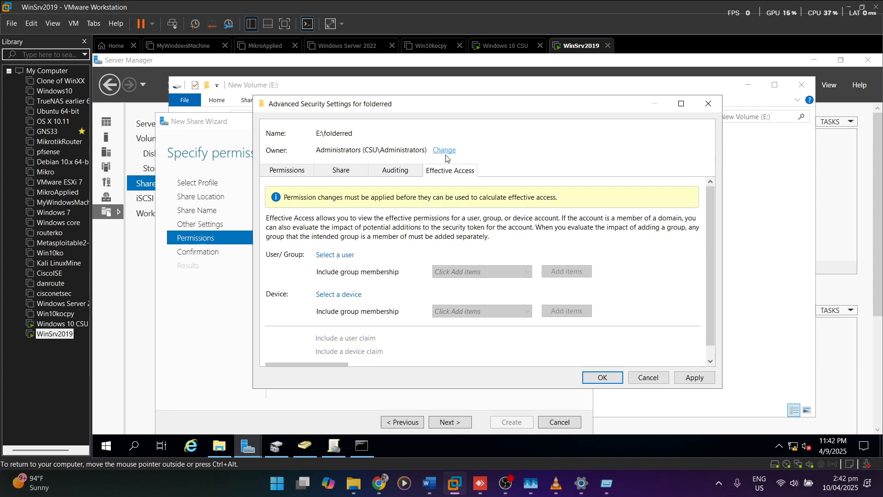
click(694, 378)
click(603, 377)
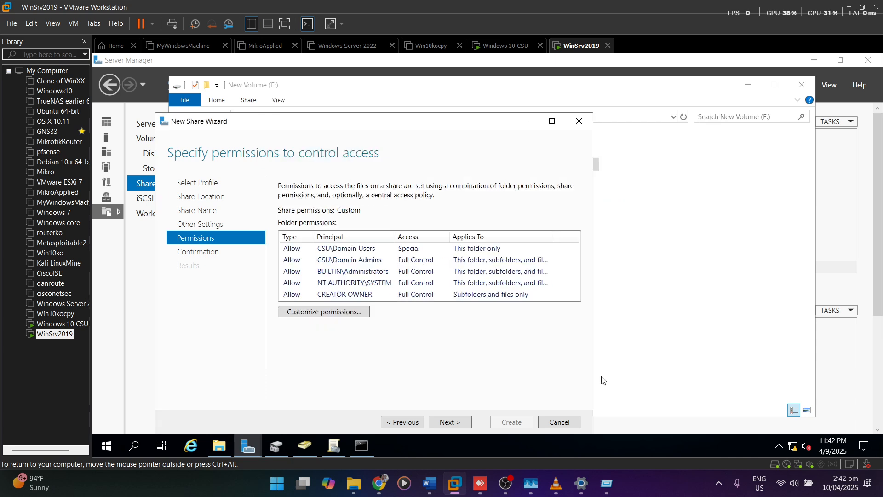
- Accept the permissions, create the folderred share from the confirmed selections and close the wizard
click(449, 421)
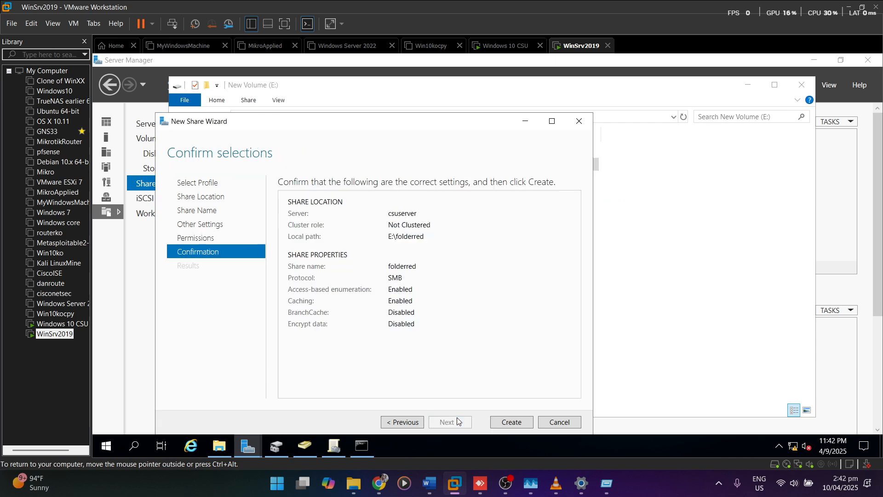
click(515, 425)
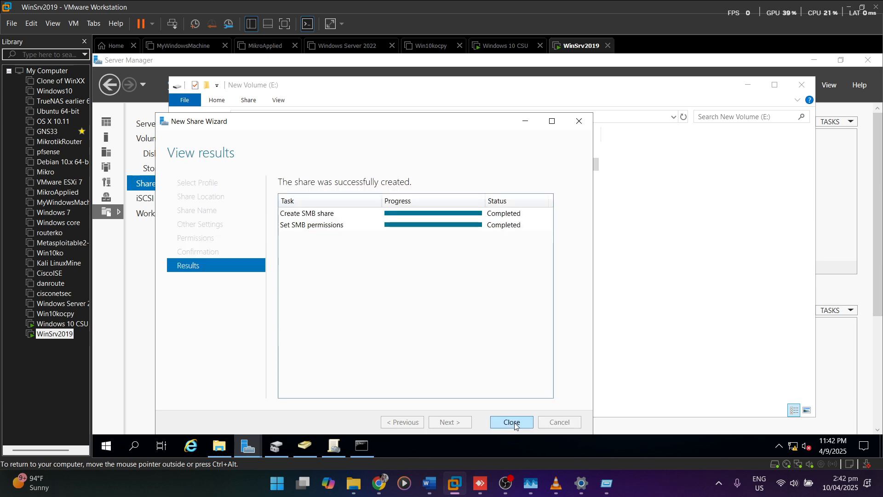
click(511, 422)
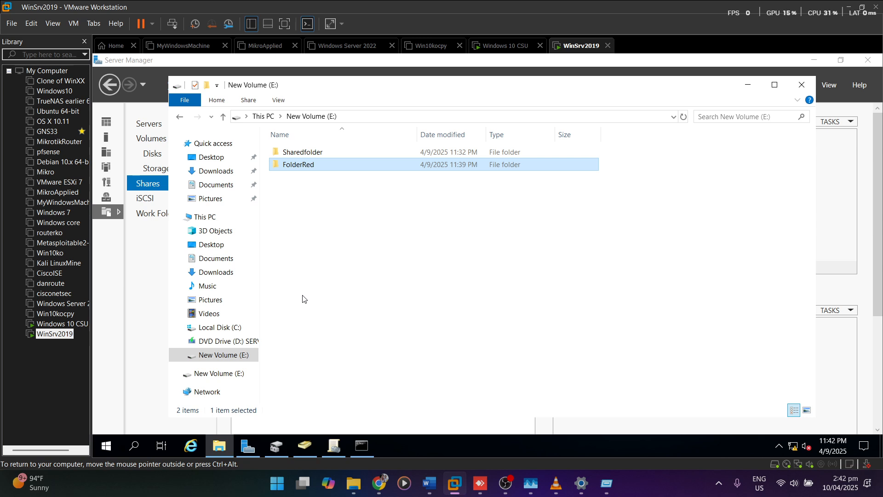
- Return to Server Manager and select the folderred share in the list of shares to check it
click(149, 264)
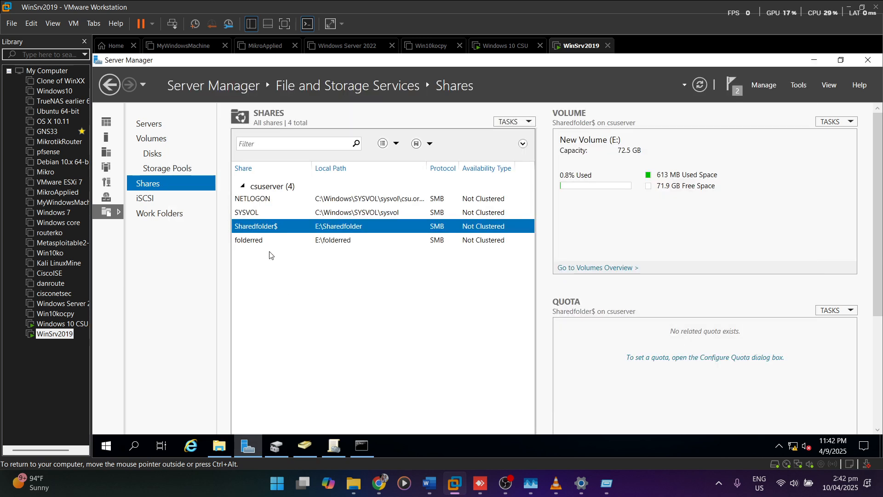
click(258, 242)
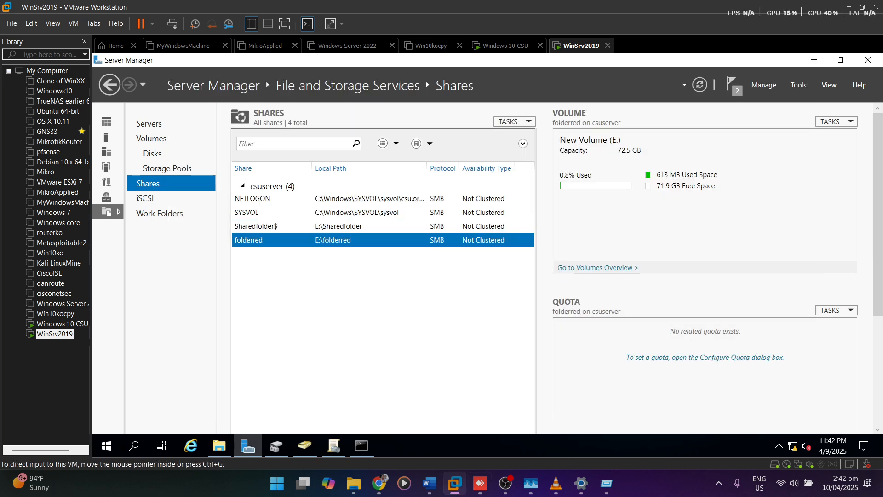
mouse_move(480, 483)
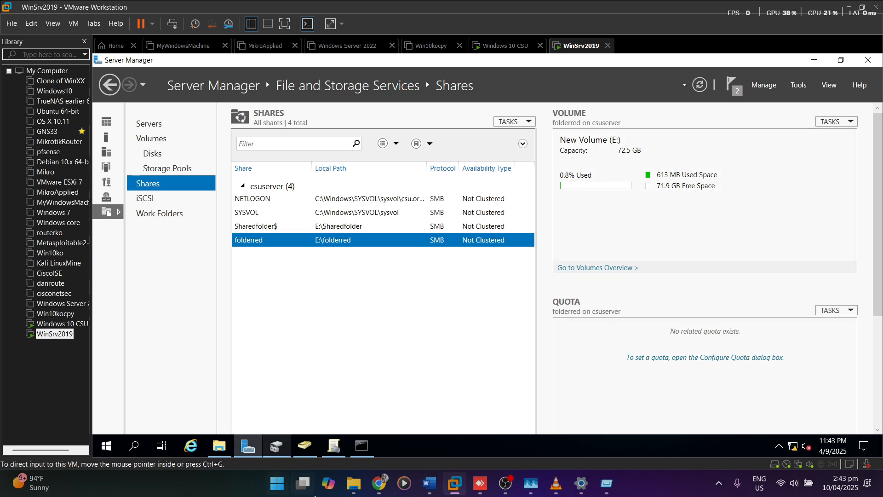
- Switch to Group Policy Management and show the Group Policy Objects container of csu.org after checking the policies linked to Org1
click(336, 448)
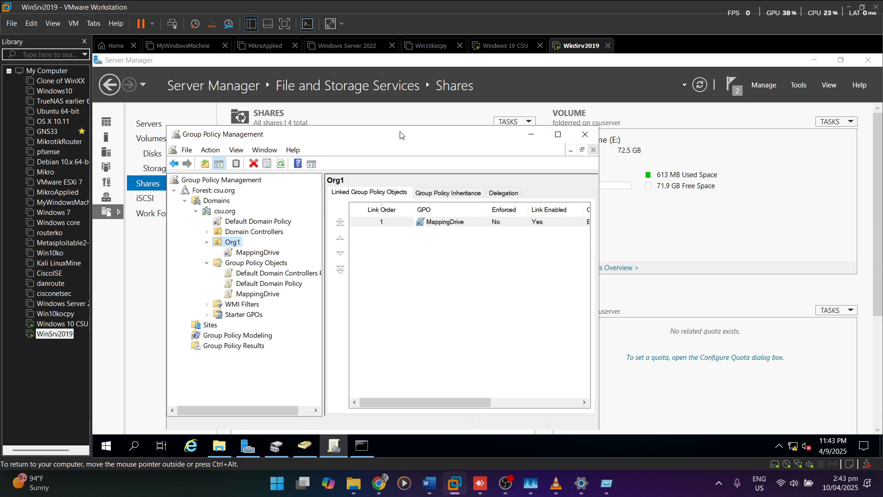
drag(400, 135, 388, 98)
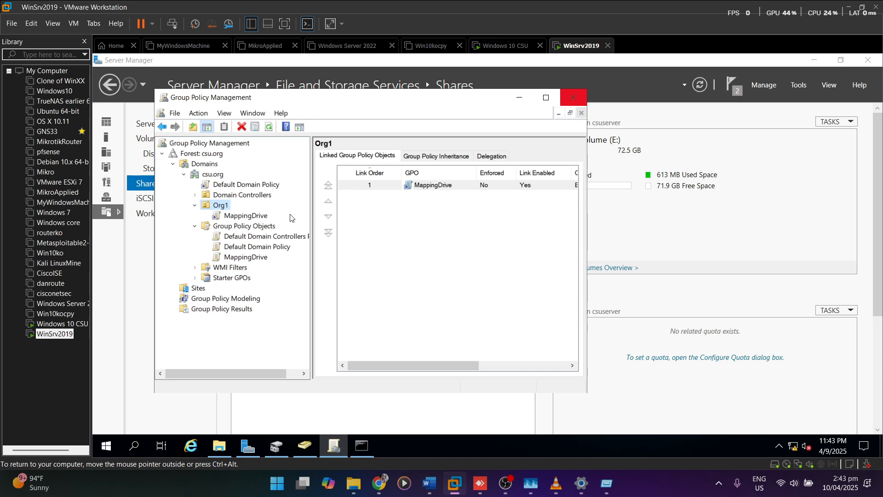
click(223, 227)
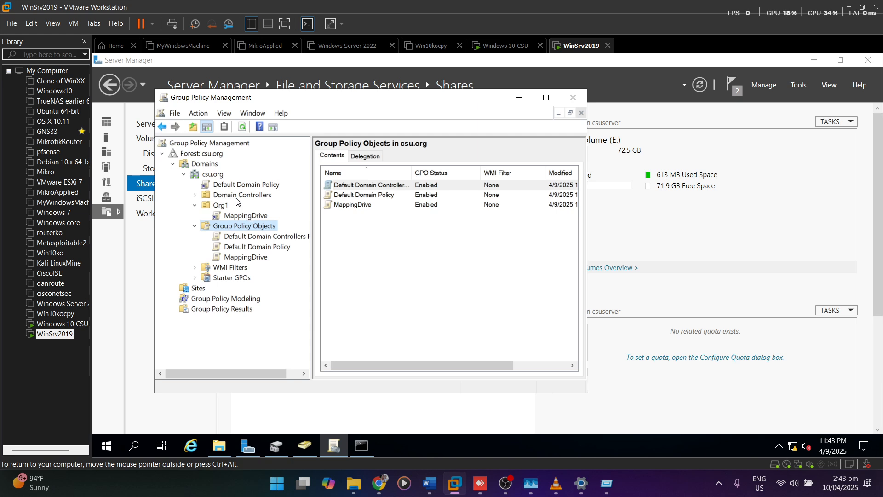
click(220, 207)
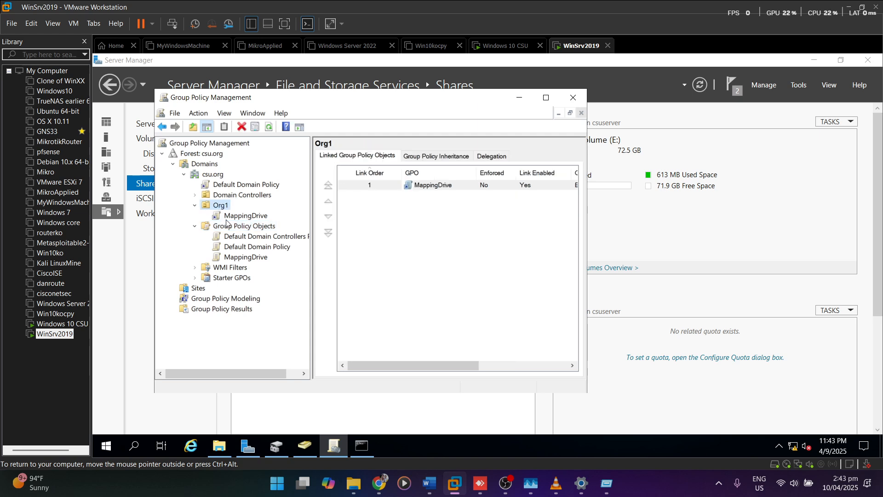
click(243, 227)
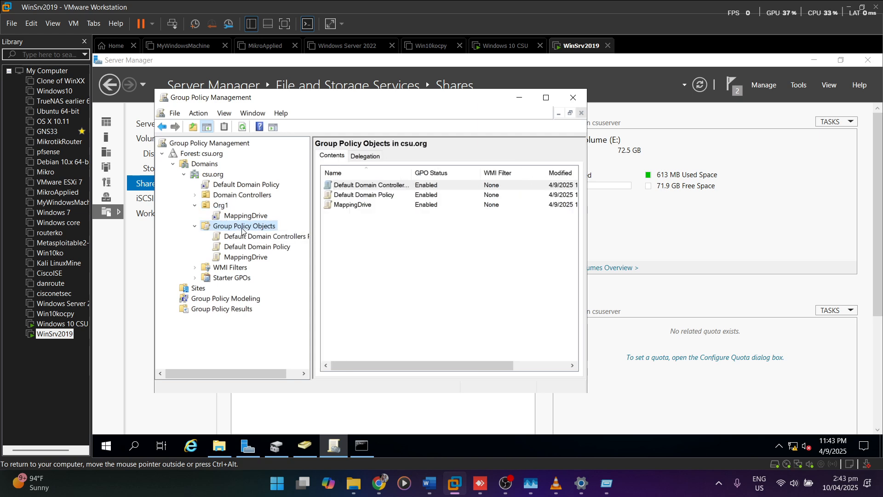
- Create a group policy object named FolderRed in the Group Policy Objects container, without a source starter GPO
right_click(369, 259)
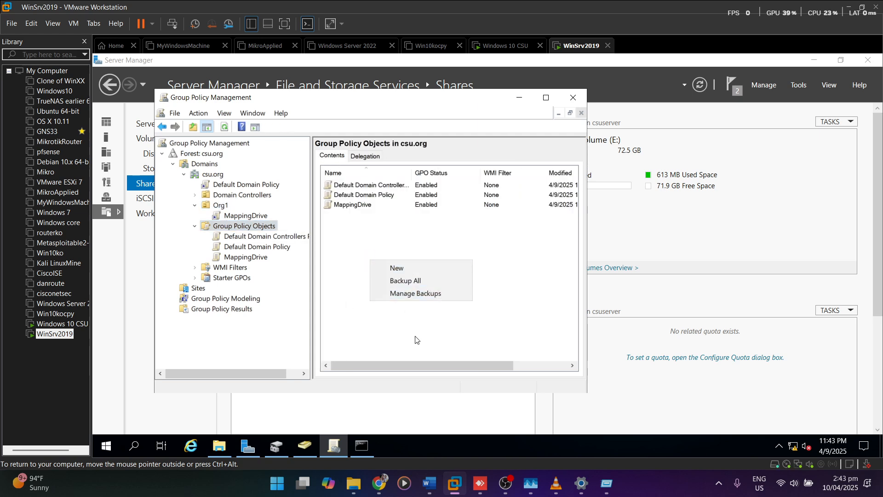
click(409, 261)
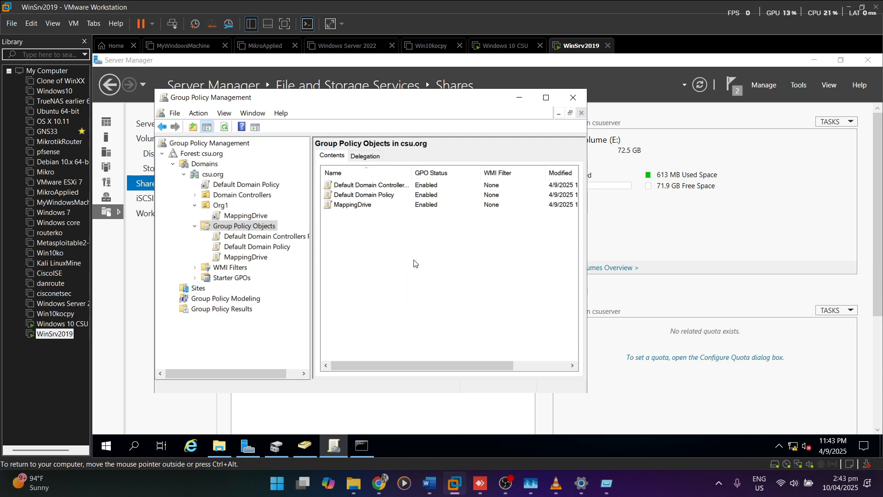
right_click(226, 218)
right_click(207, 225)
click(234, 229)
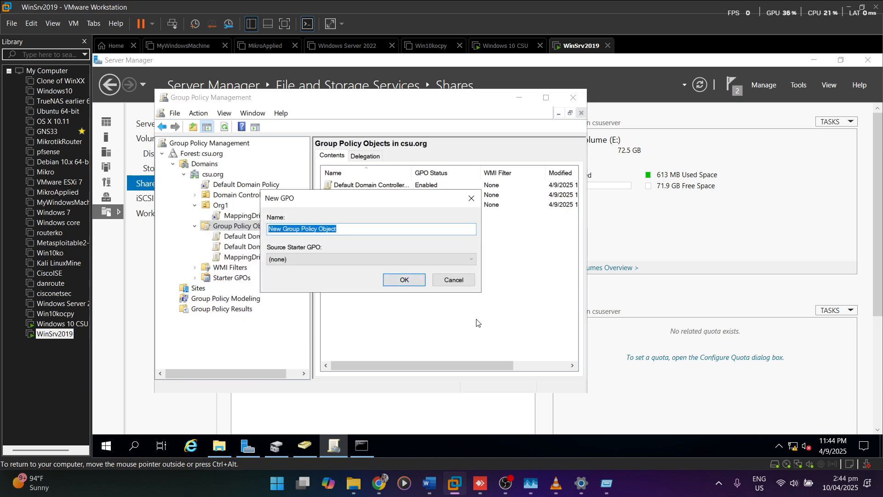
text(FolderRed)
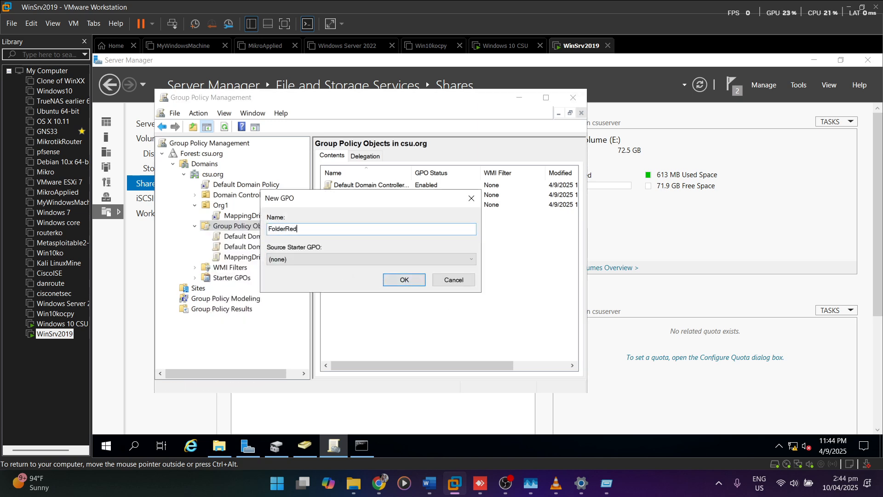
click(388, 280)
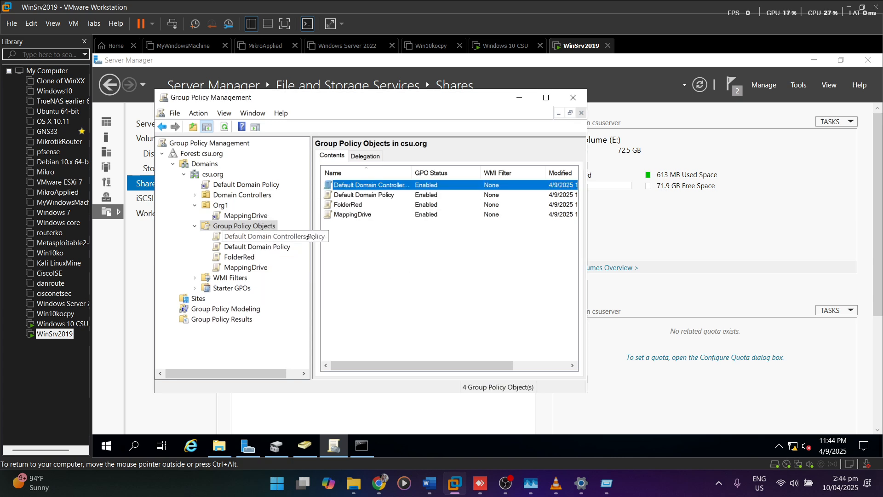
- Open the FolderRed policy for editing and go to Folder Redirection in the user configuration's Windows Settings policies
click(247, 261)
right_click(246, 259)
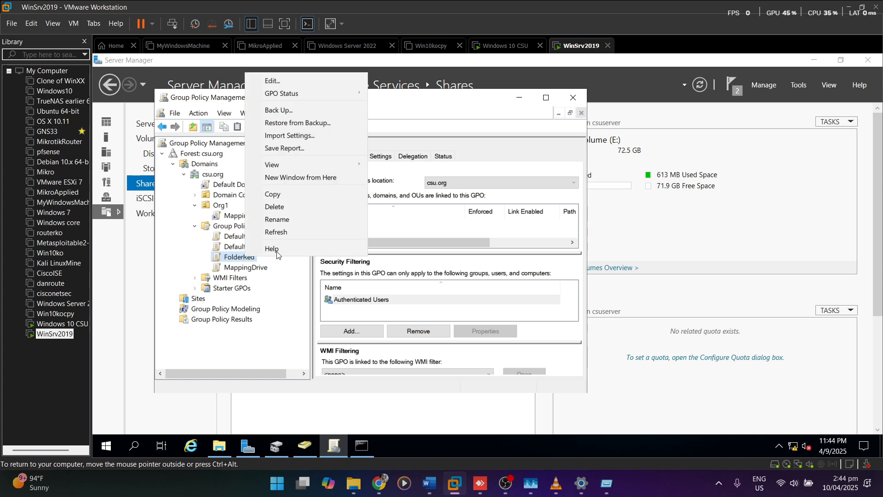
click(290, 82)
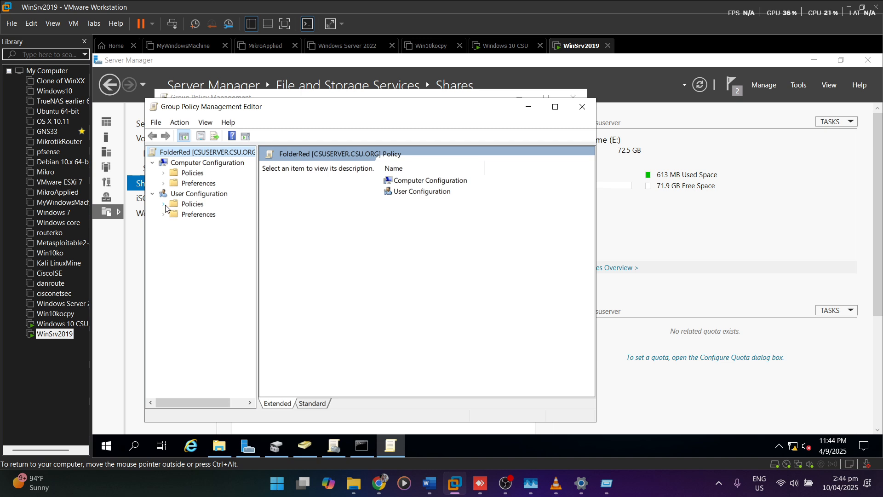
click(164, 204)
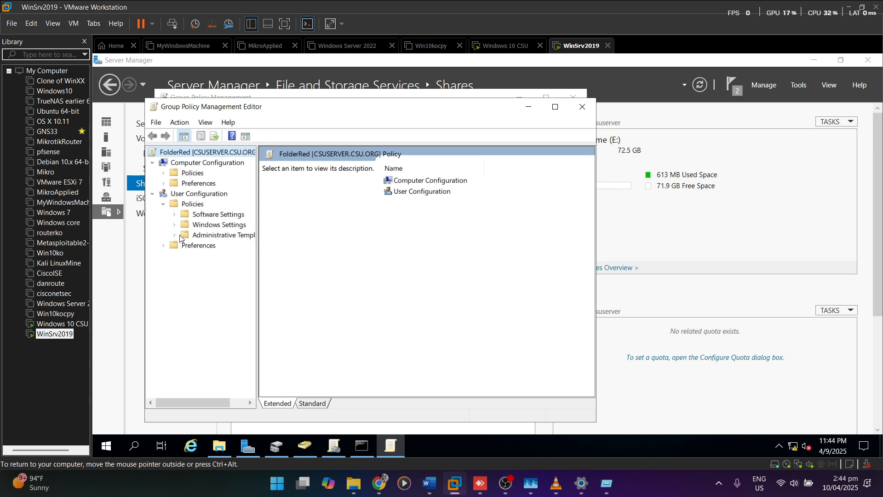
click(174, 225)
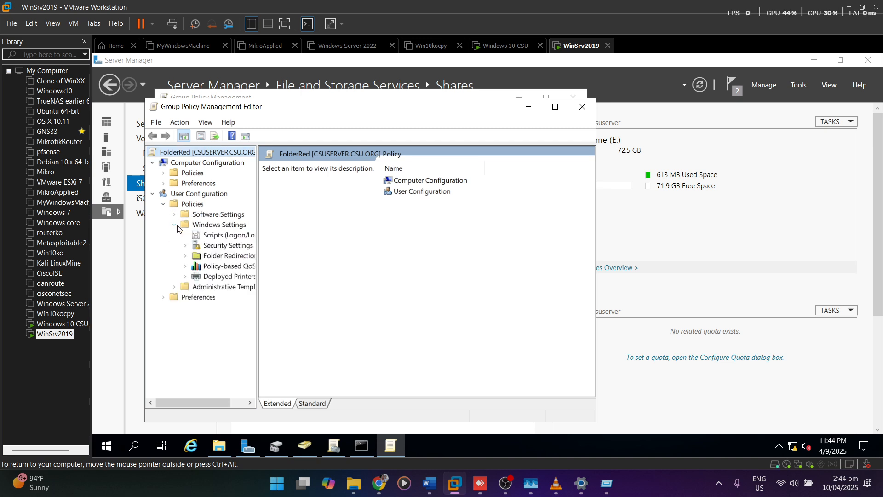
click(231, 256)
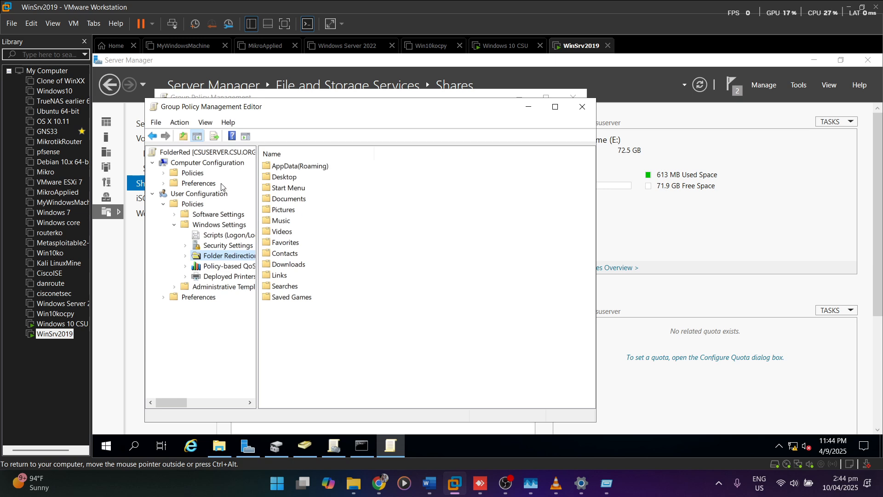
- Set the Desktop folder's redirection to Basic - Redirect everyone's folder to the same location and review the target folder location options
right_click(286, 177)
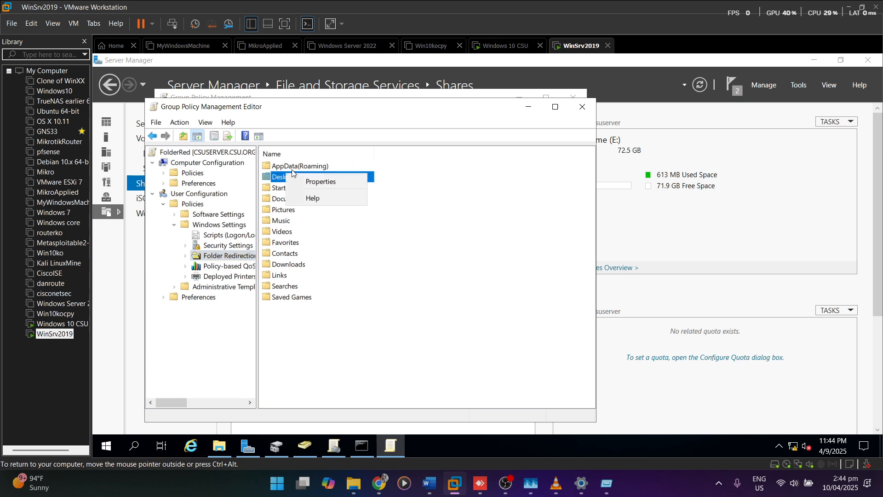
click(325, 181)
click(353, 205)
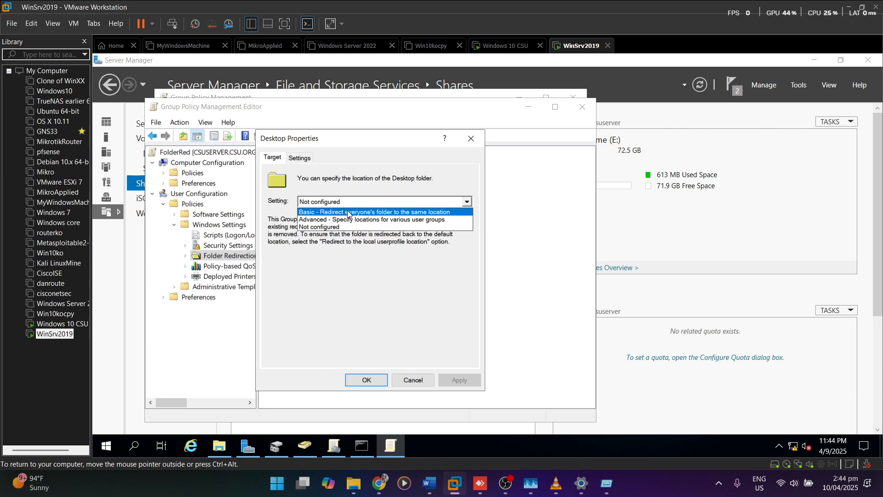
click(349, 205)
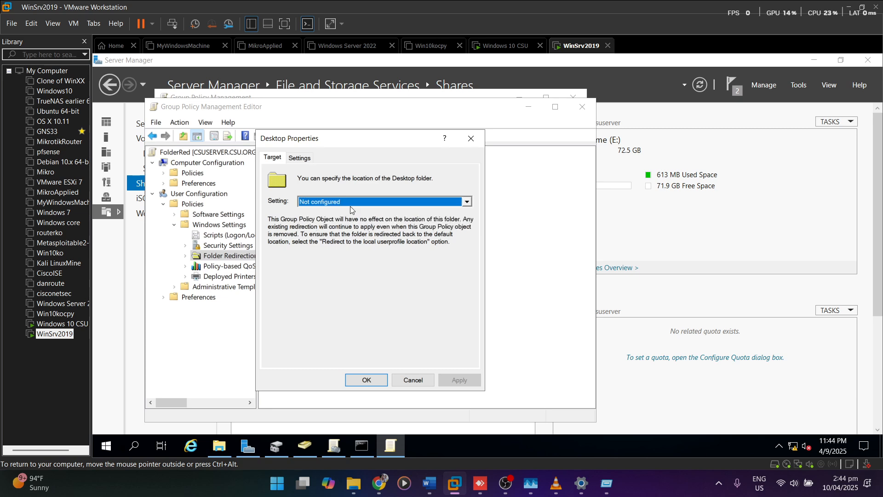
click(358, 204)
click(362, 212)
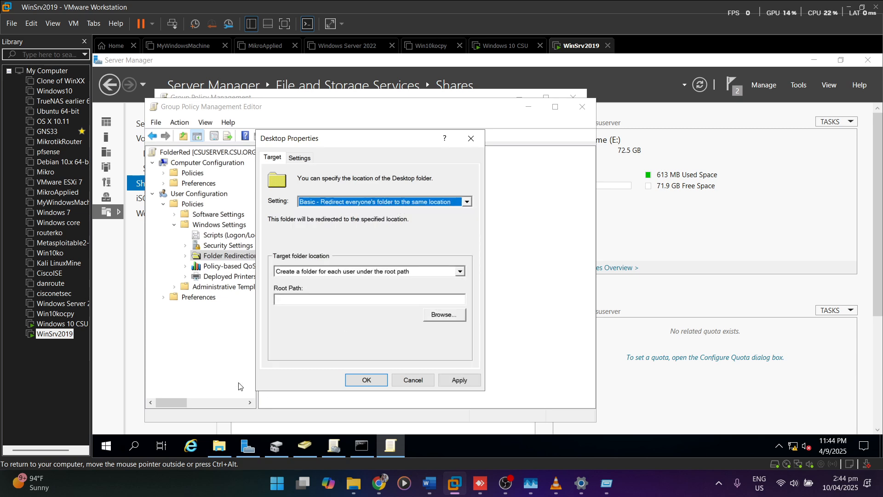
click(310, 298)
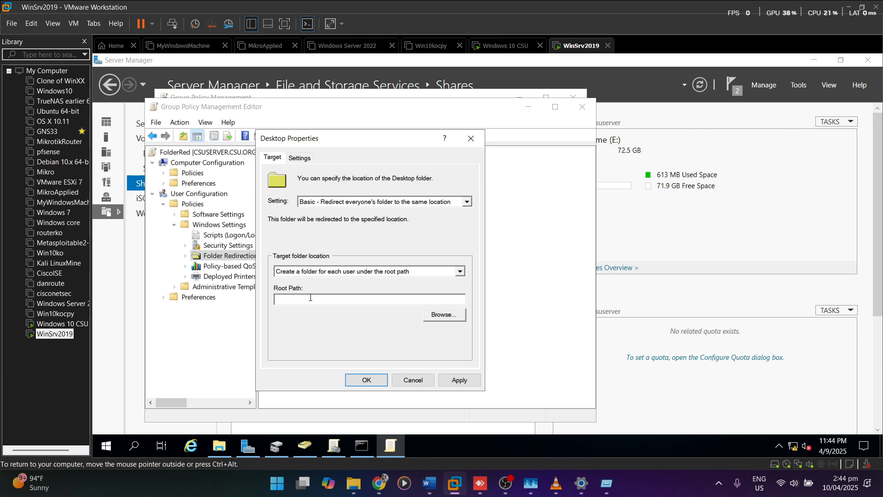
click(349, 276)
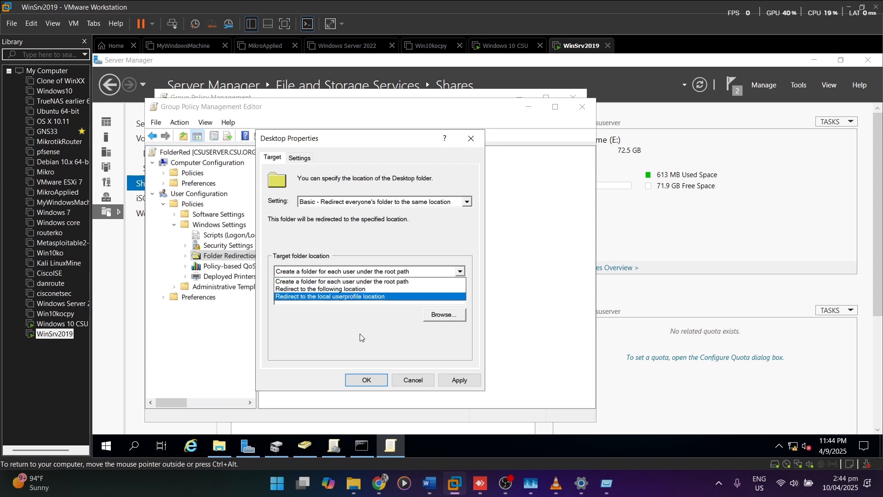
click(349, 351)
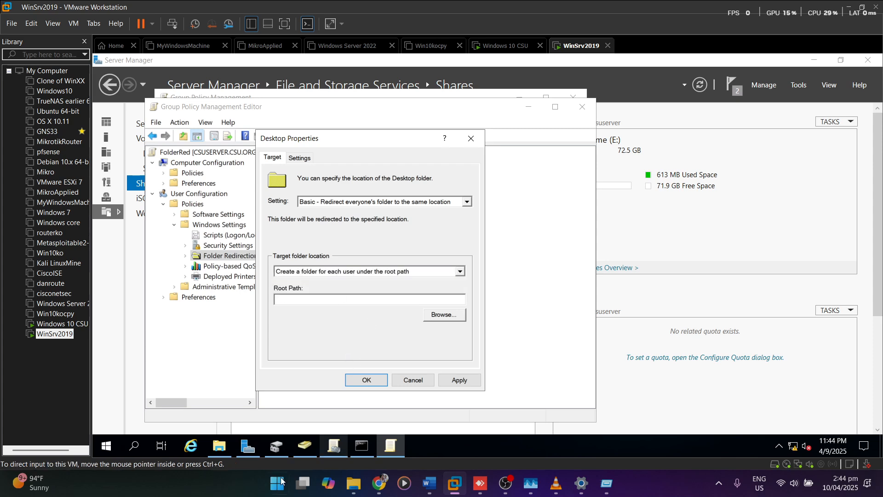
- Copy the network path \\CSUSERVER\folderred from the sharing properties of the FolderRed folder on volume E:
click(221, 446)
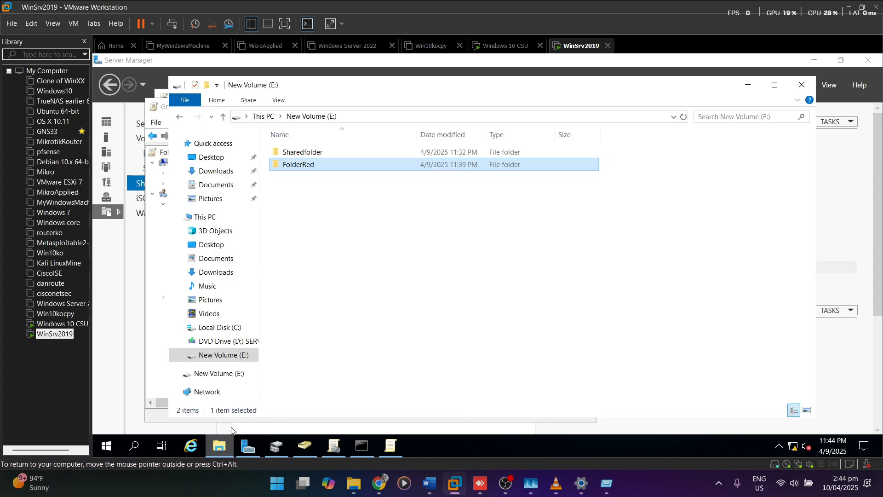
right_click(312, 171)
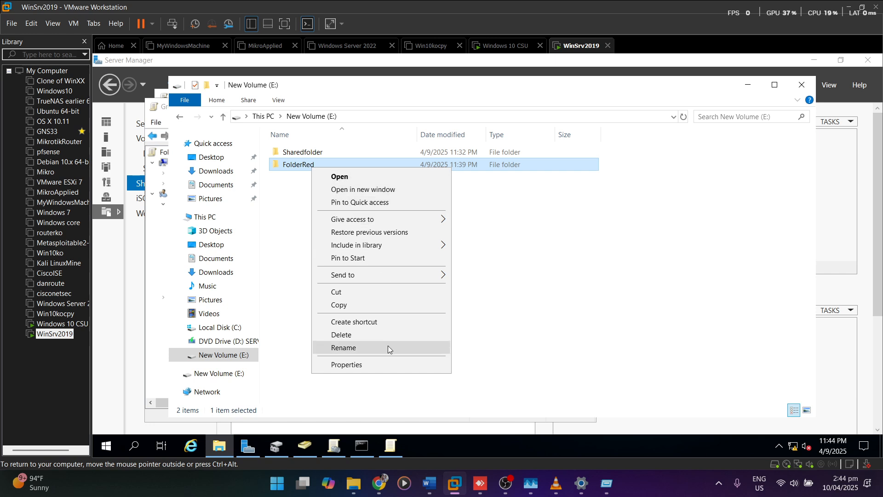
click(375, 365)
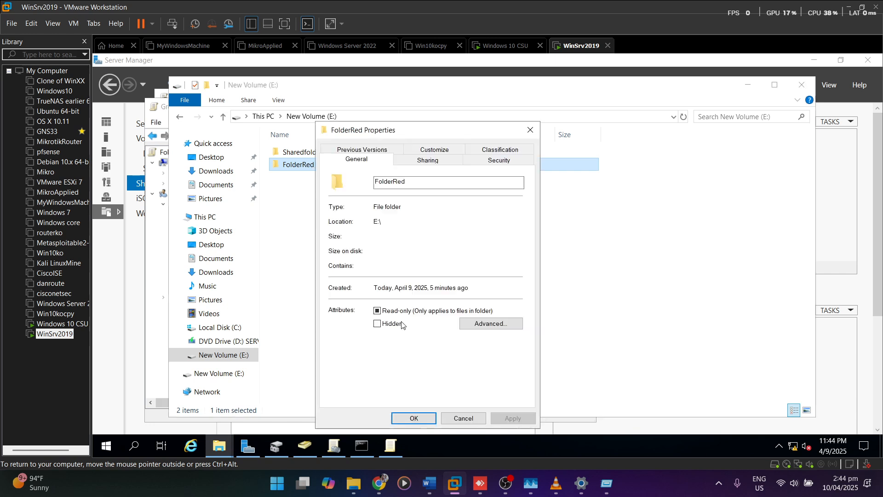
click(419, 165)
drag(403, 221, 333, 221)
key(ctrl+c)
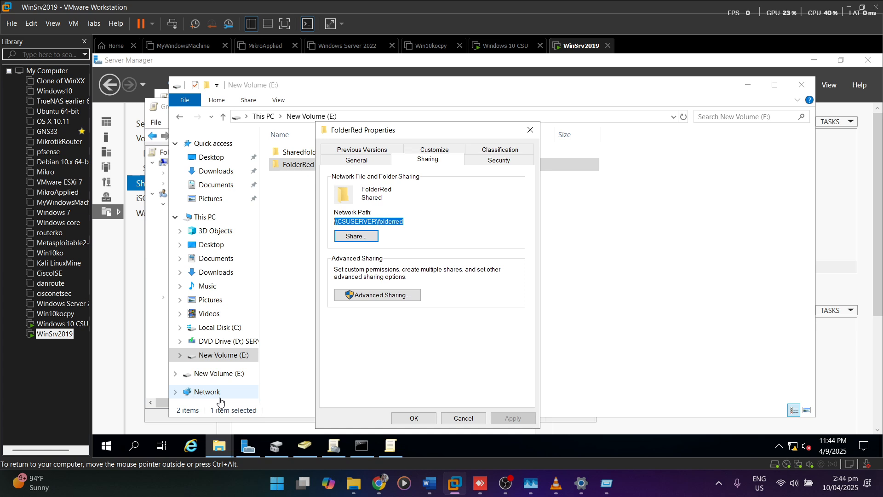
click(528, 254)
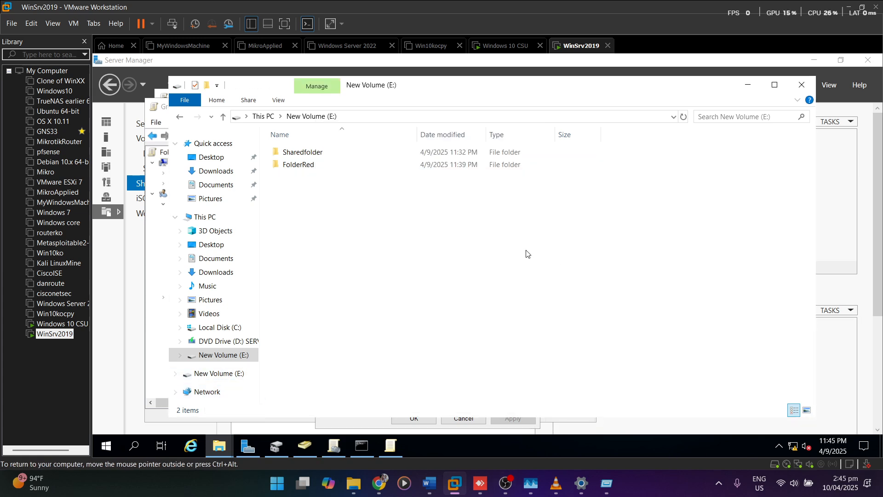
- Enter \\CSUSERVER\folderred as the root path of the Desktop redirection, try to apply it and decline the compatibility warning
click(157, 266)
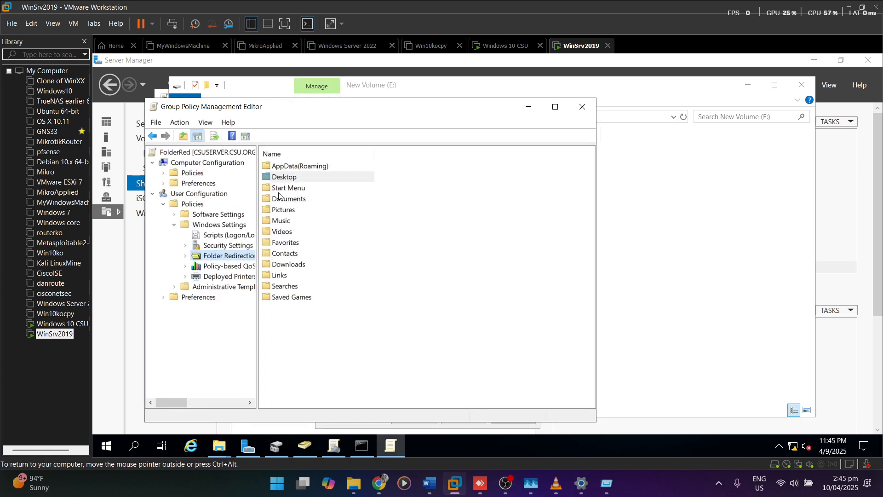
right_click(287, 181)
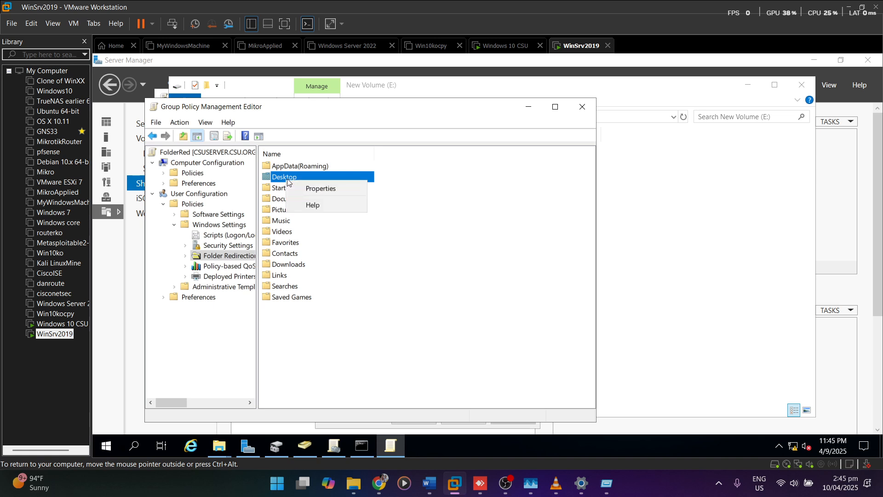
click(318, 190)
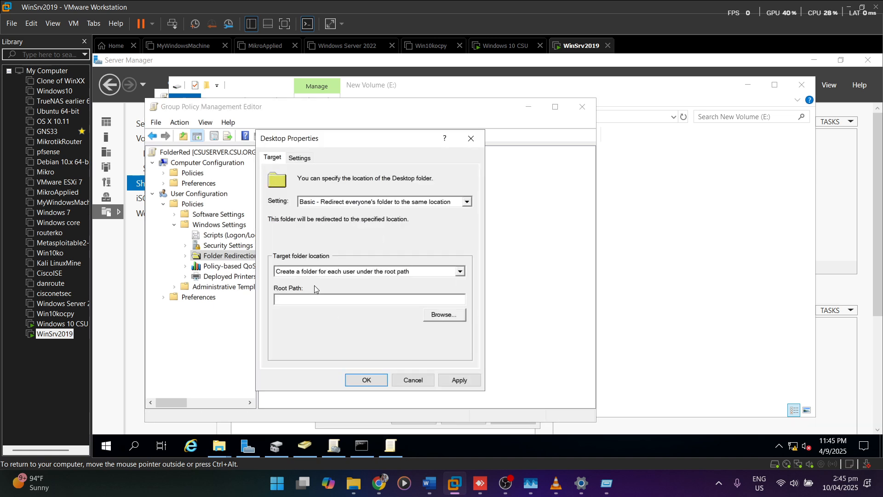
click(320, 299)
key(ctrl+v)
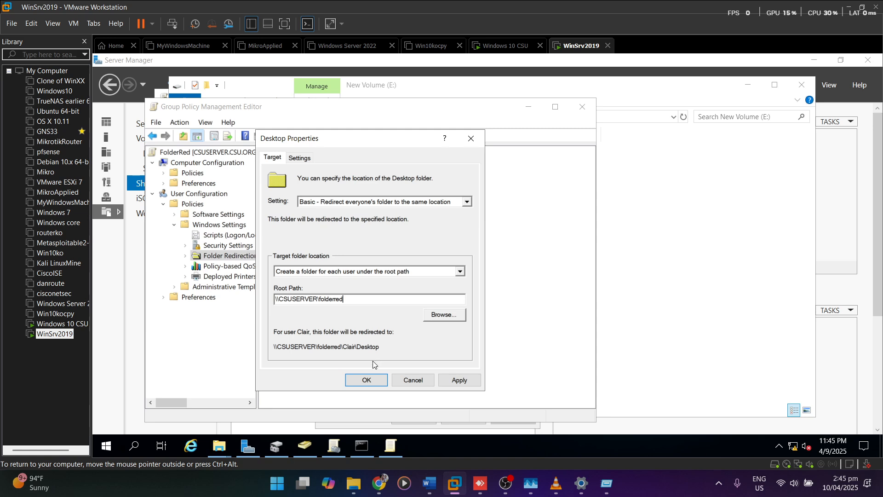
click(461, 382)
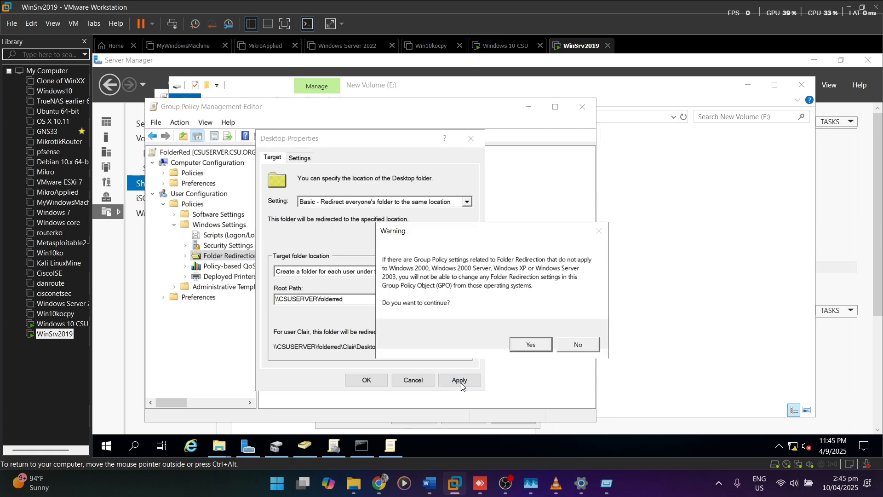
click(586, 349)
- Review the Desktop redirection's options for exclusive rights, moving contents and policy removal, and cancel the Desktop properties
click(300, 158)
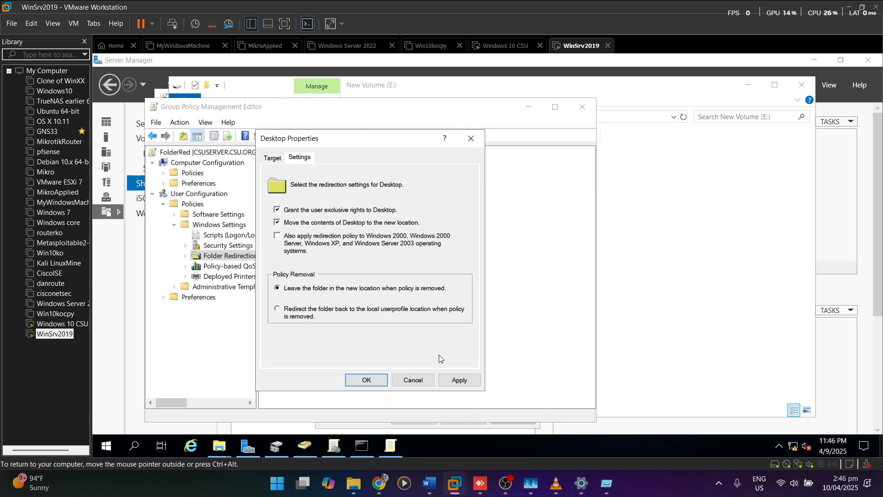
click(419, 380)
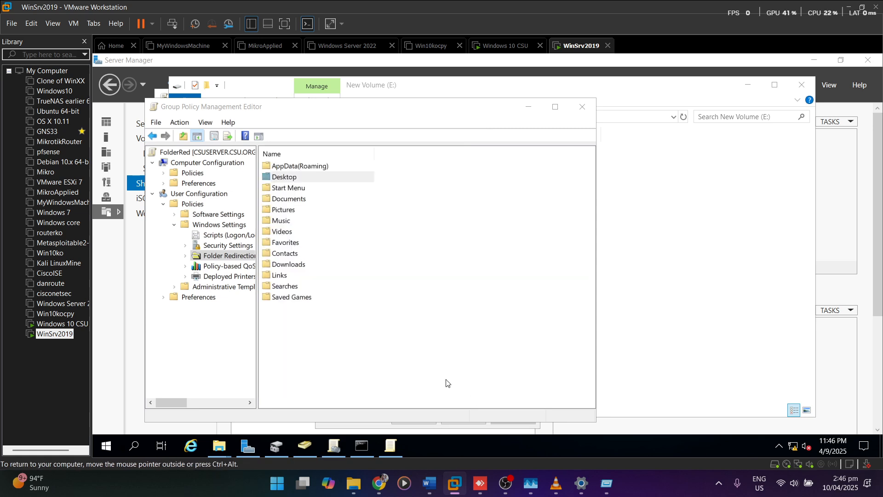
right_click(330, 183)
click(400, 181)
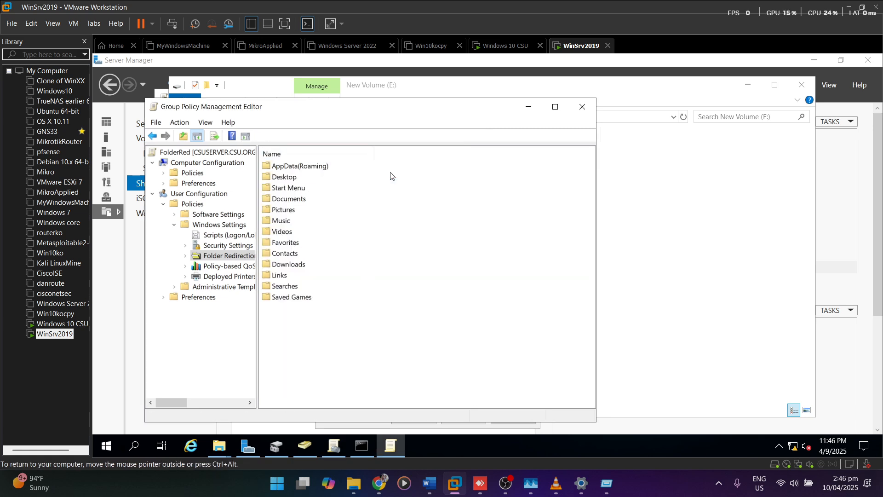
- Turn off exclusive user rights to Desktop, redirect it back to the local userprofile location on policy removal, and save despite the compatibility warning
right_click(297, 166)
click(303, 176)
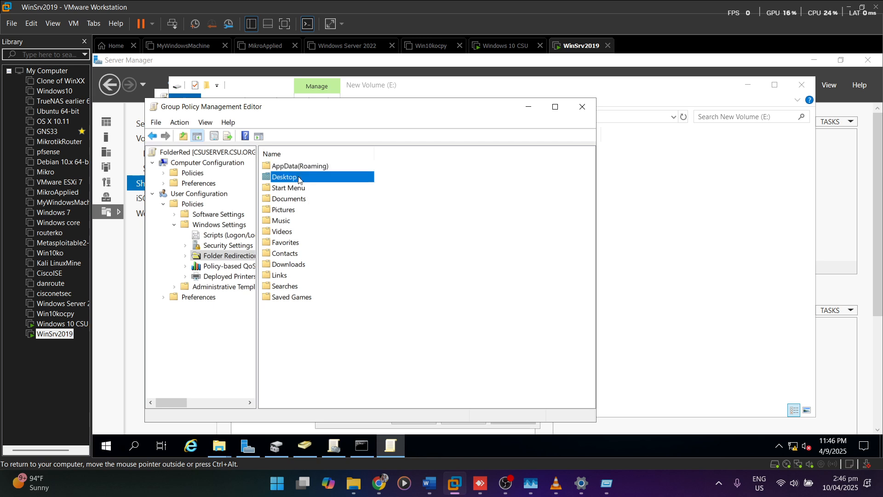
right_click(311, 177)
click(349, 179)
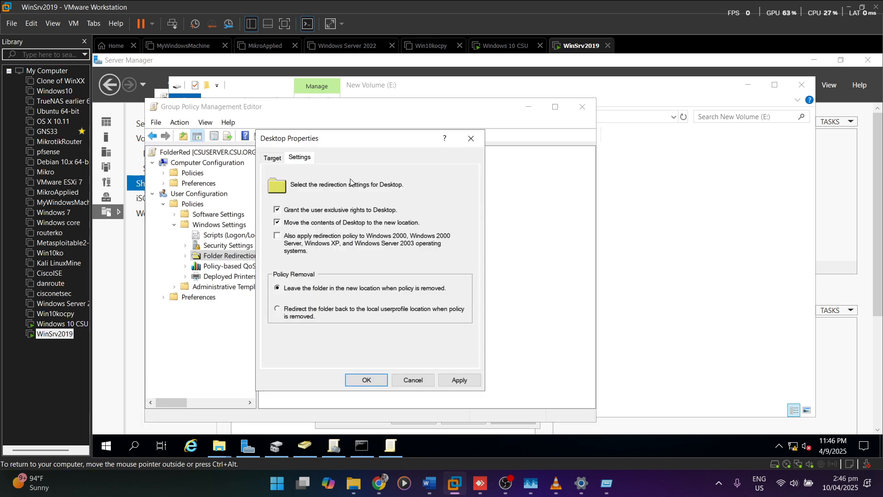
click(316, 210)
click(306, 319)
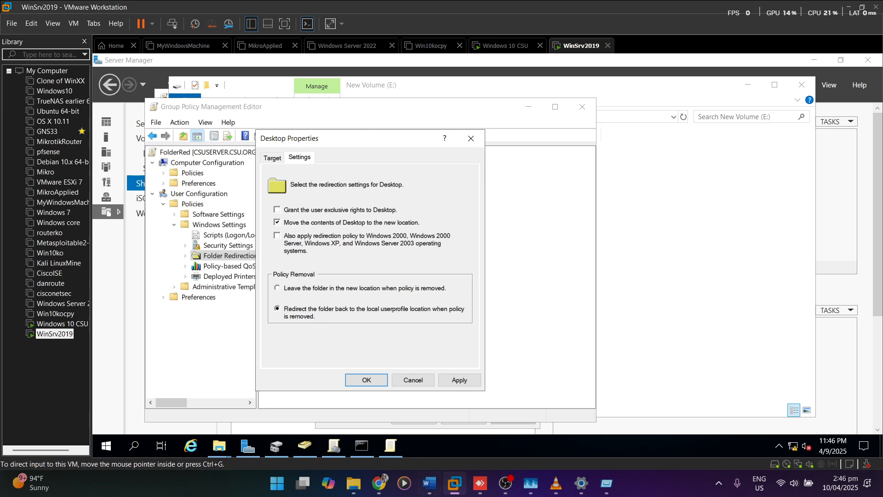
mouse_move(429, 483)
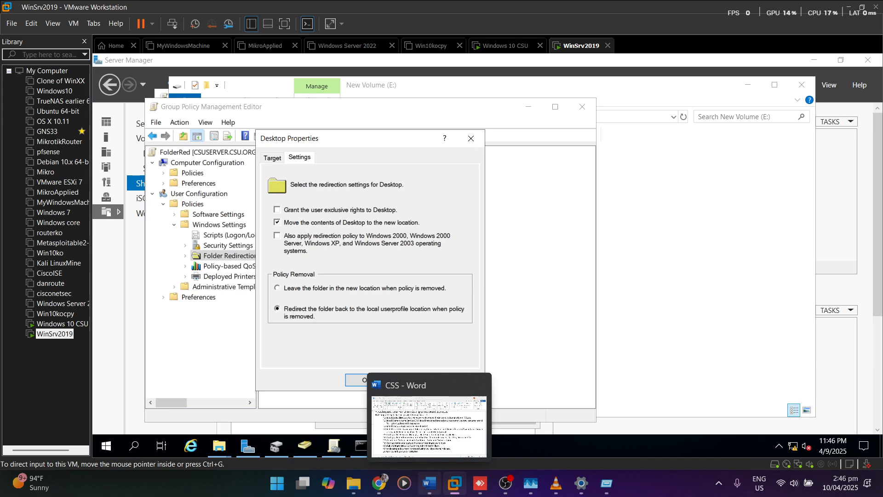
click(368, 380)
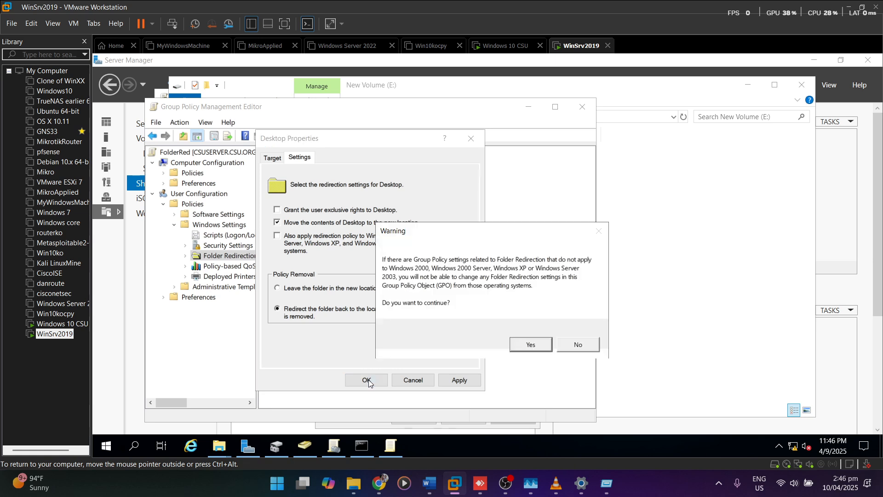
click(542, 344)
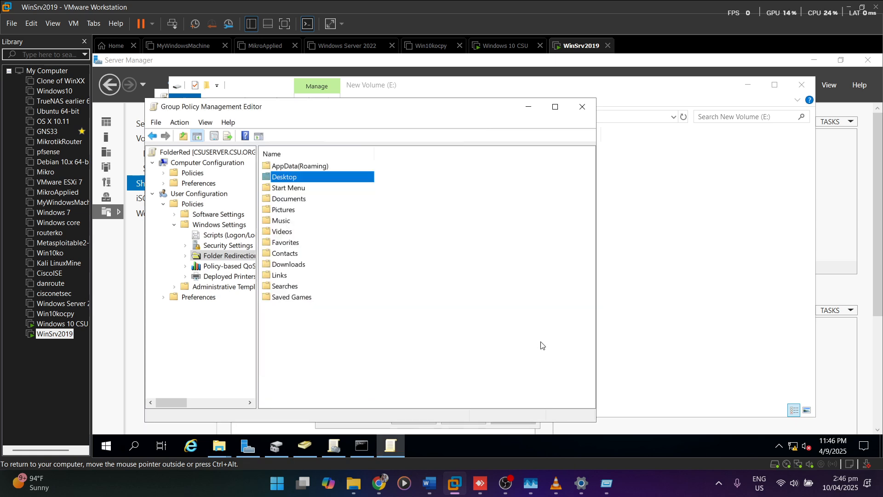
- Set the Documents redirection to Basic - Redirect everyone's folder to the same location, with root path \\CSUSERVER\folderred
click(288, 201)
right_click(288, 201)
click(315, 208)
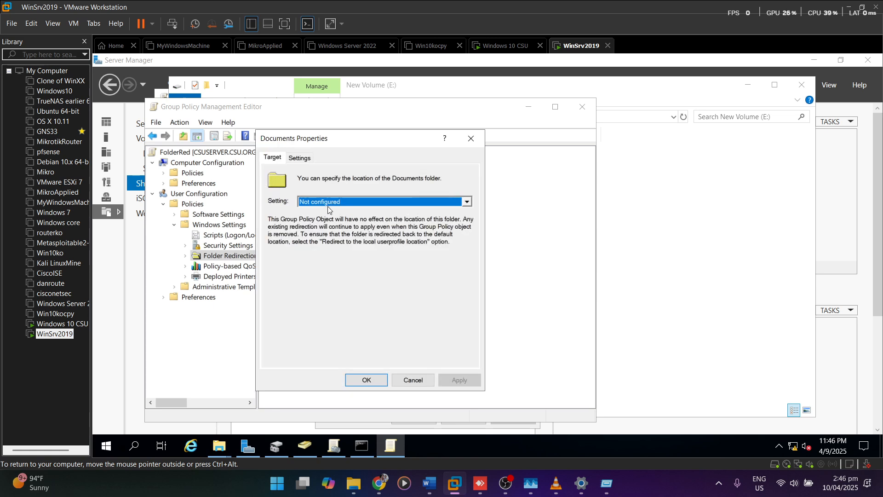
click(328, 210)
click(343, 211)
click(326, 300)
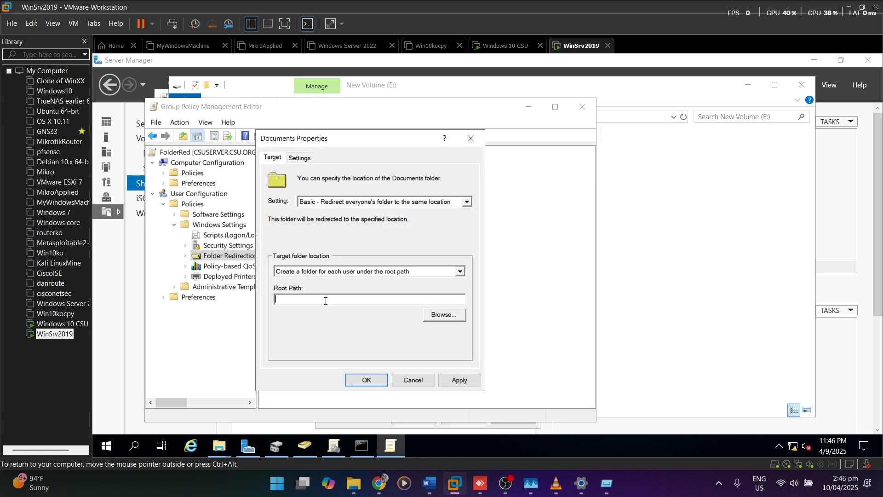
text(\\CSUSERVER\folderred)
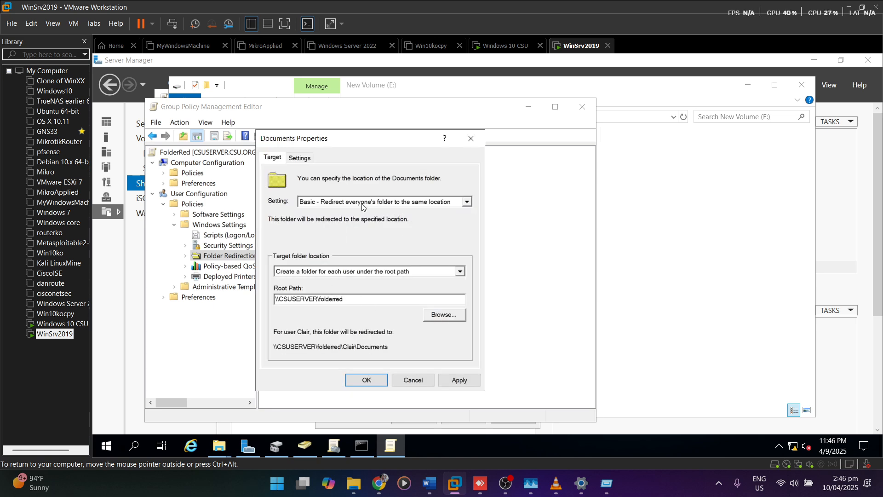
- Turn off exclusive user rights to Documents and save its redirection, accepting the compatibility warning
click(300, 157)
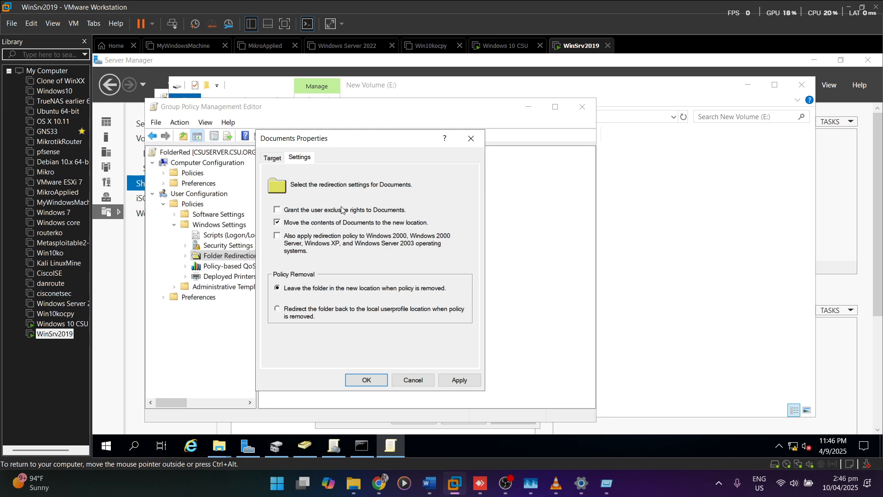
click(381, 379)
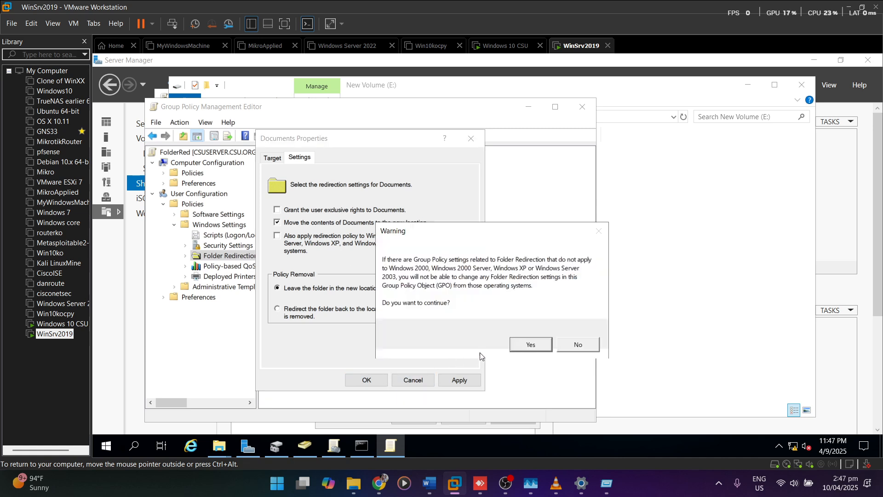
click(526, 344)
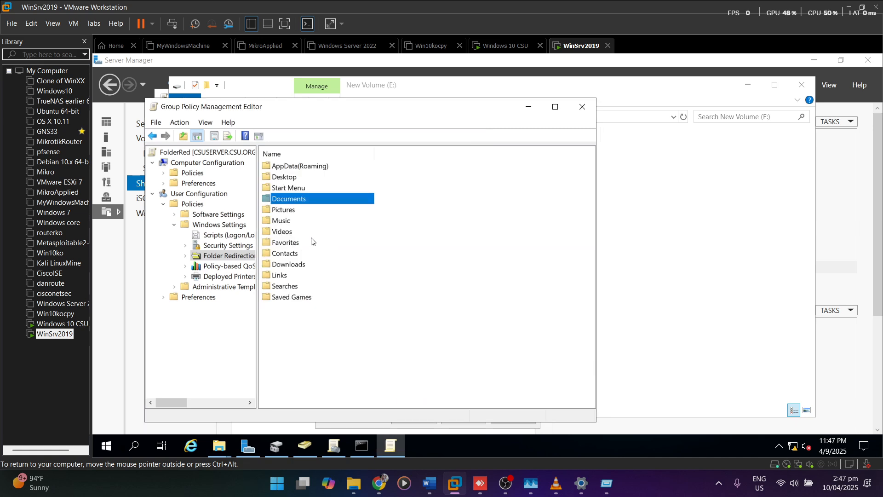
- Set the Videos redirection to Basic - Redirect everyone's folder to the same location, with root path \\CSUSERVER\folderred
click(283, 210)
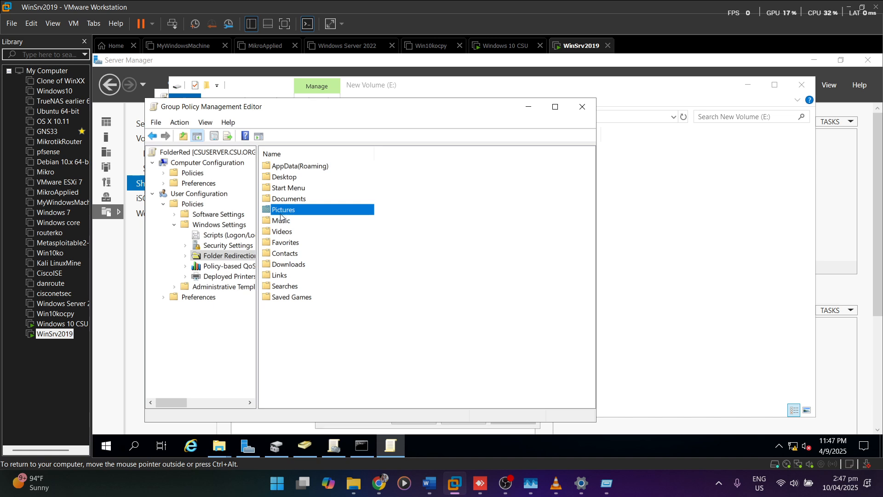
right_click(291, 237)
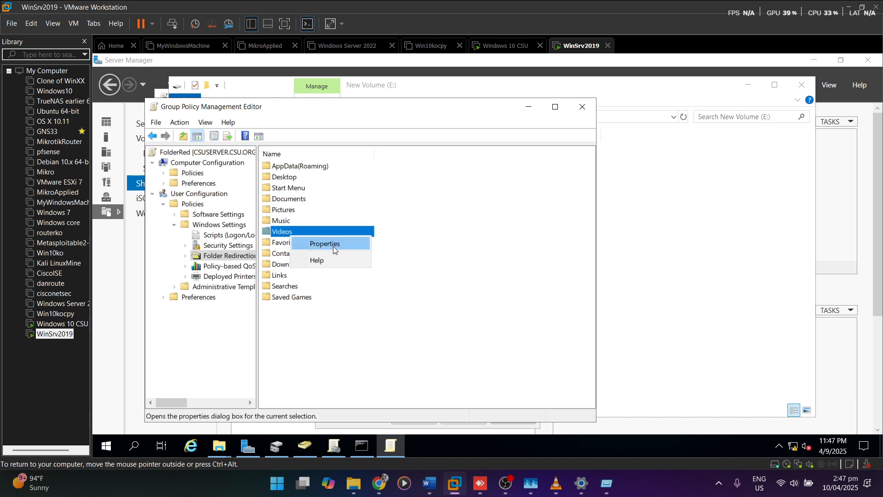
click(333, 246)
click(341, 201)
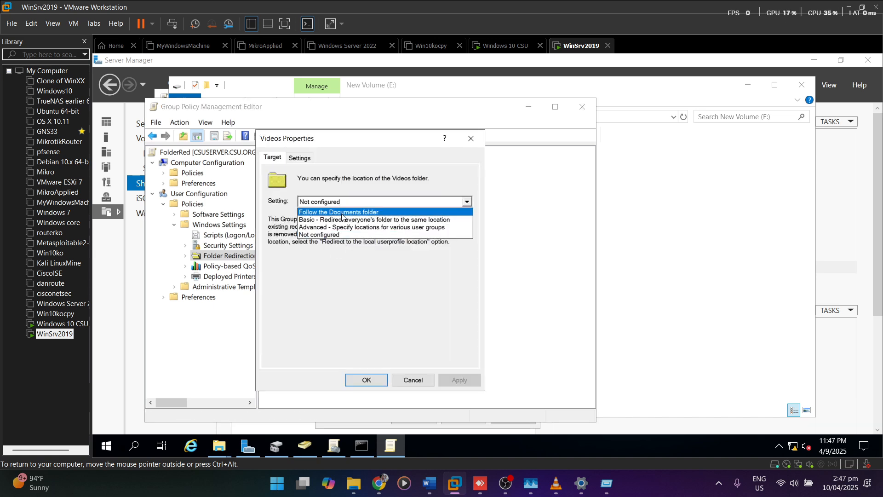
click(343, 219)
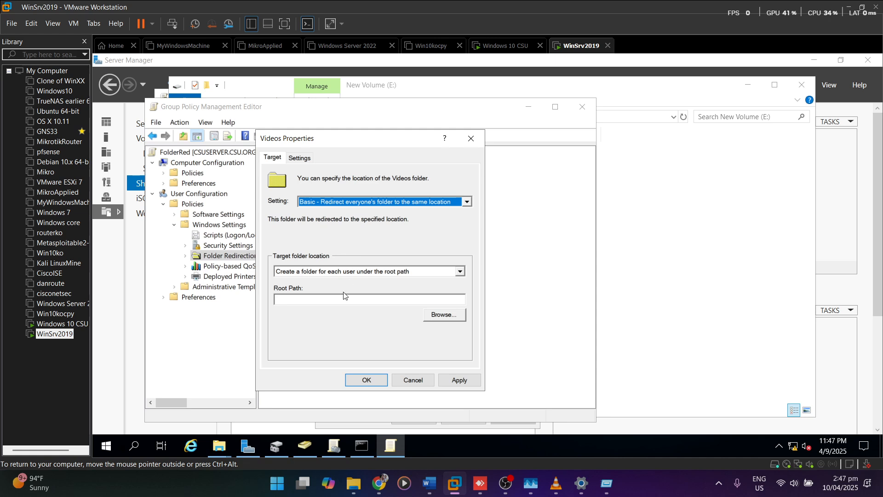
click(358, 299)
text(\\CSUSERVER\folderred)
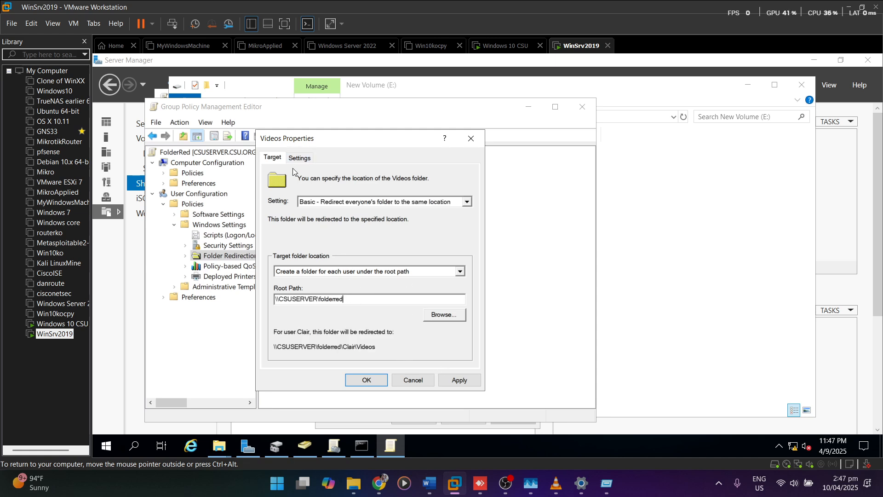
- Turn off exclusive user rights to Videos, save its redirection despite the compatibility warning and close the policy editor
click(304, 159)
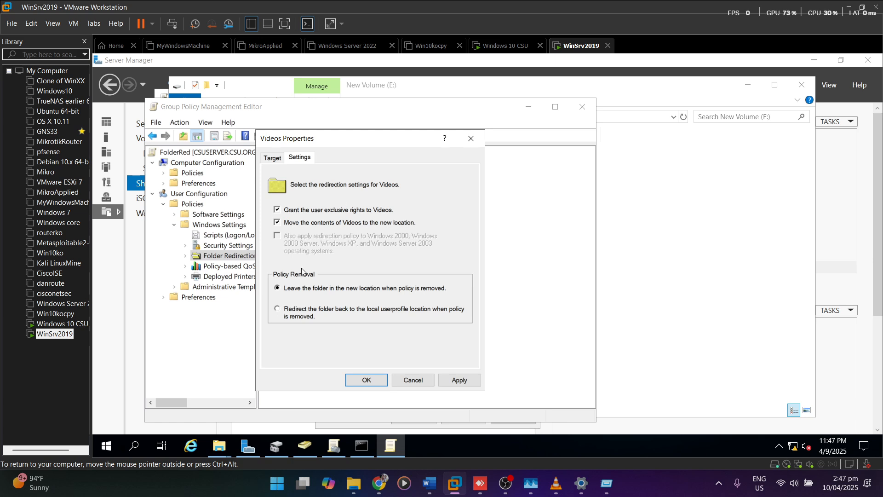
click(302, 208)
click(361, 377)
click(531, 345)
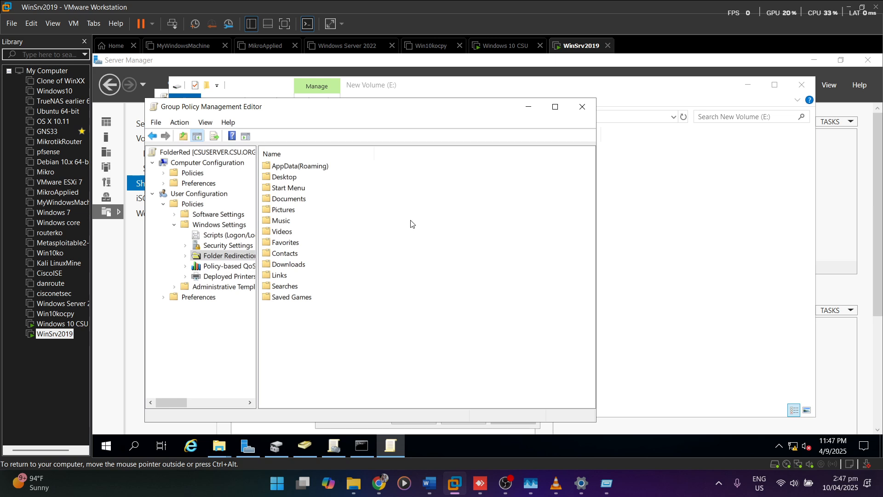
click(580, 105)
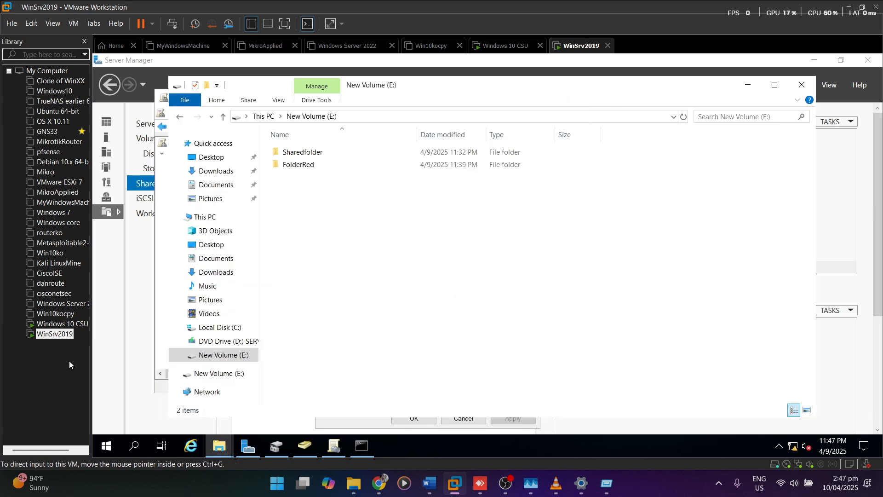
- Run gpupdate /force again in the server's open Command Prompt
click(369, 453)
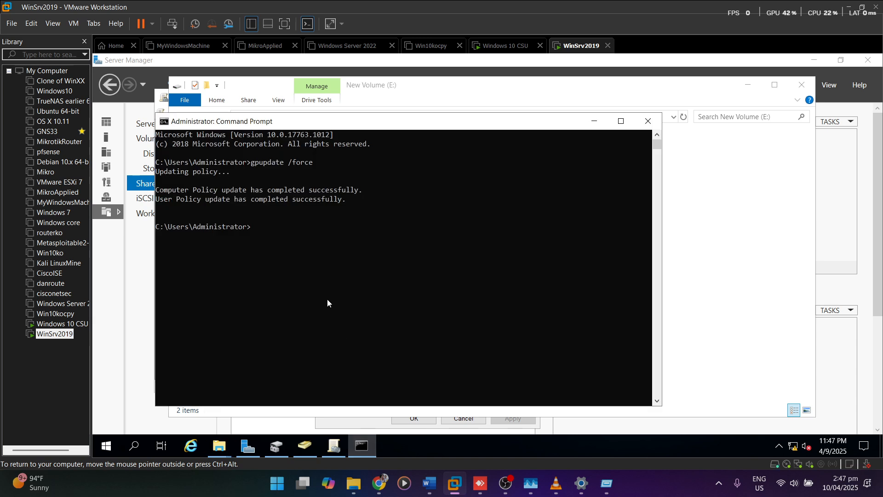
key(shift+Up)
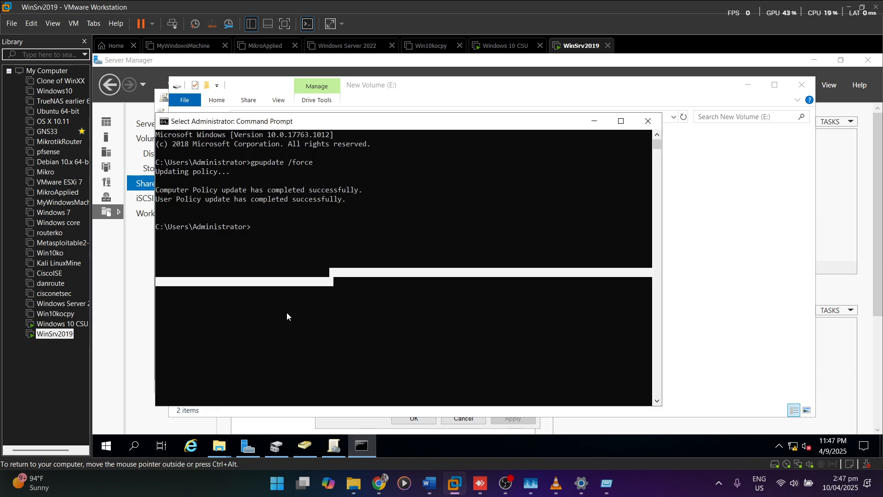
click(214, 235)
click(327, 209)
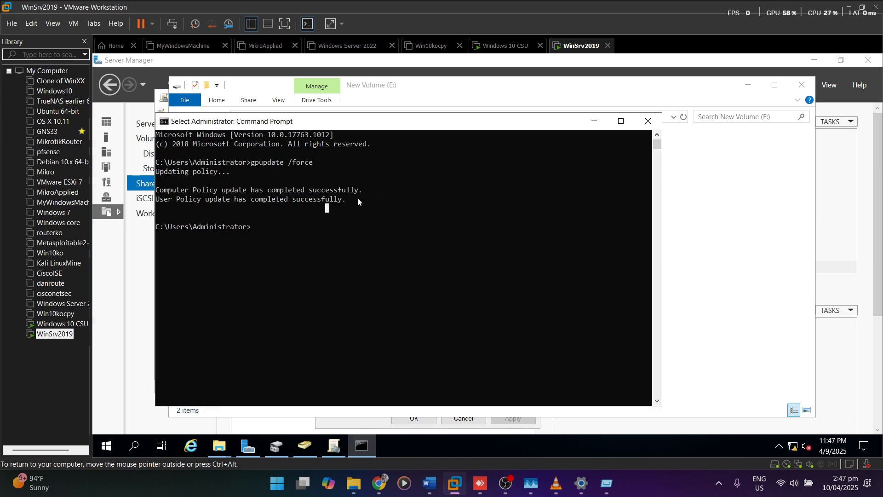
key(Up)
key(Return)
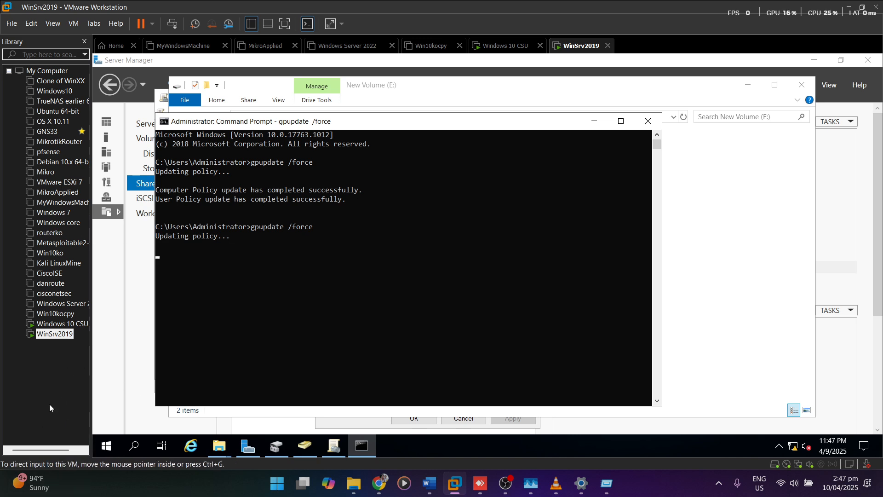
- Switch to the Windows 10 CSU virtual machine and open a command prompt there by running cmd
click(76, 324)
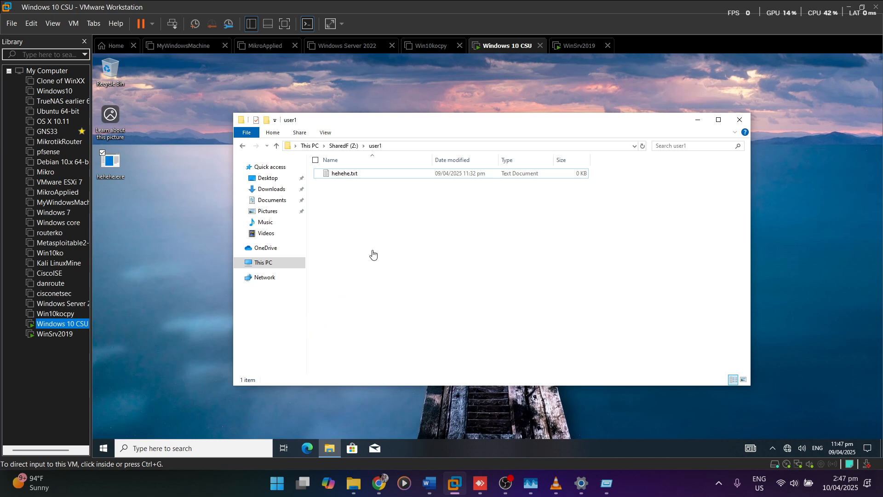
click(107, 454)
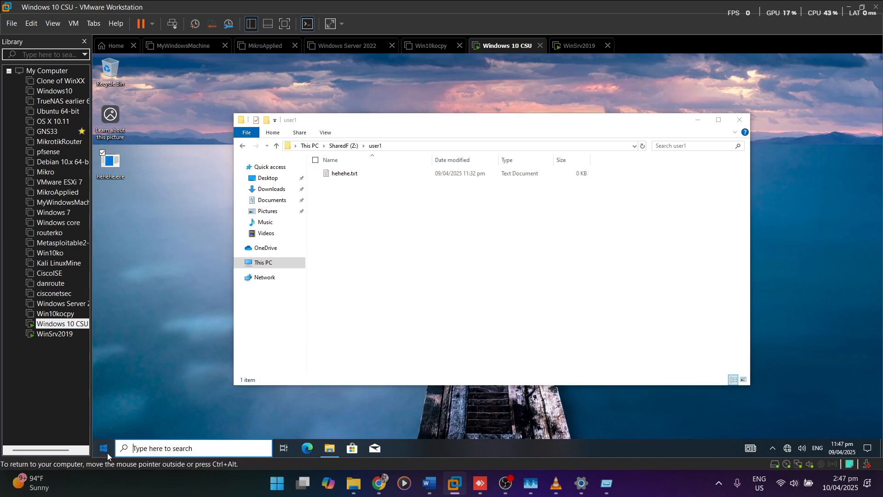
mouse_move(113, 418)
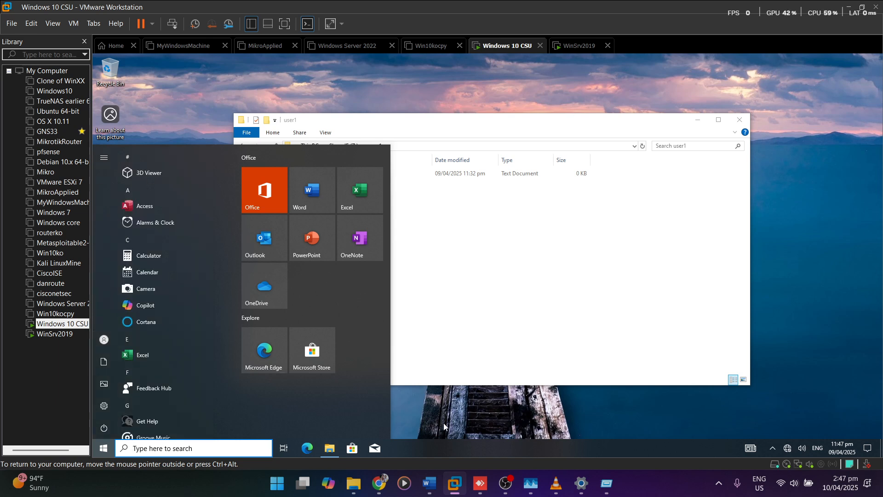
key(super+r)
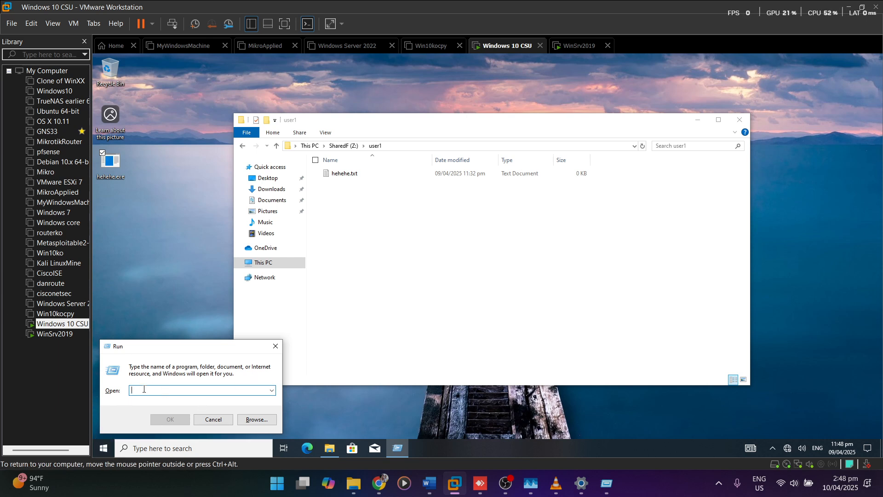
text(cmd)
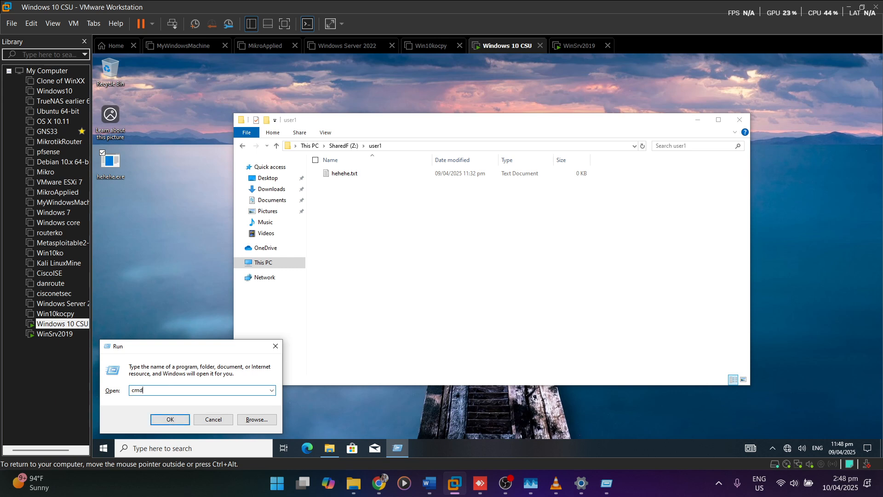
key(Return)
- Force a group policy update on the Windows 10 client with gpupdate /force
click(250, 252)
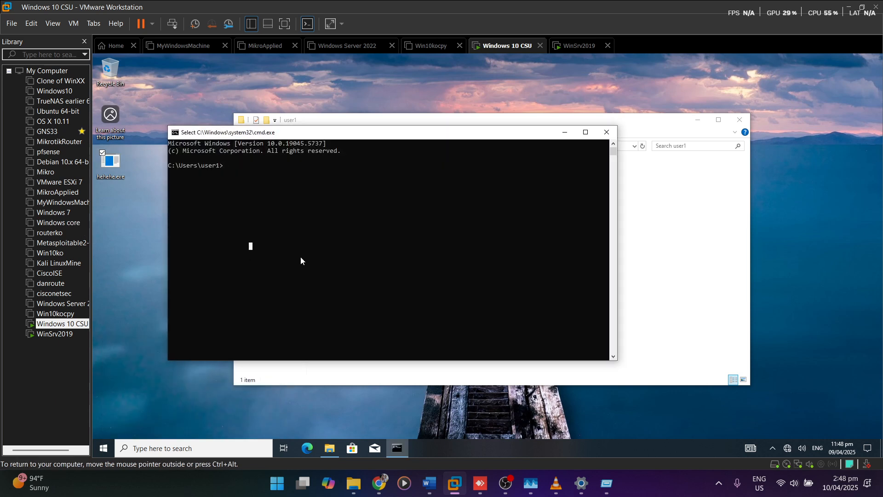
text(g)
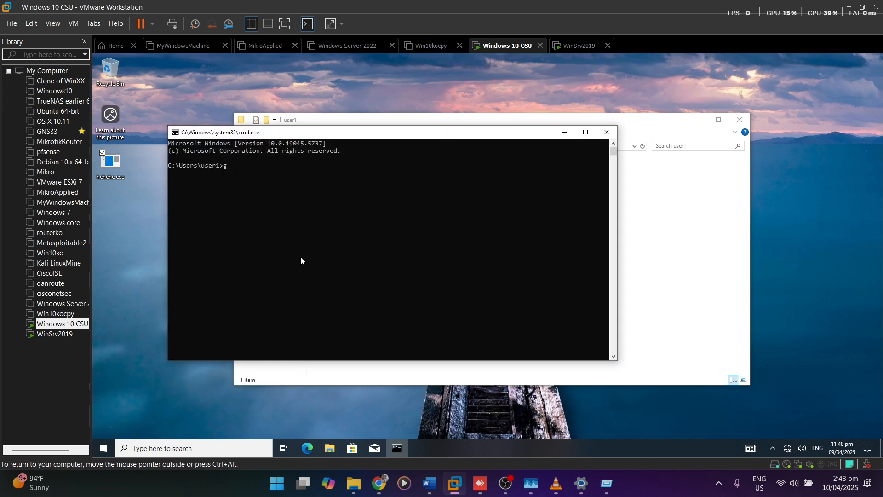
text(ipupdate /force)
key(Return)
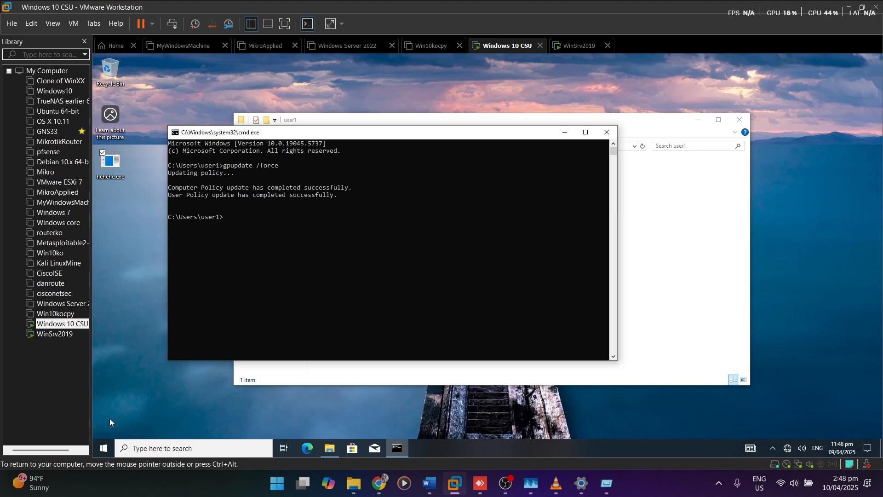
- Sign out of the current account on Windows 10 CSU and switch back to the WinSrv2019 virtual machine
click(110, 452)
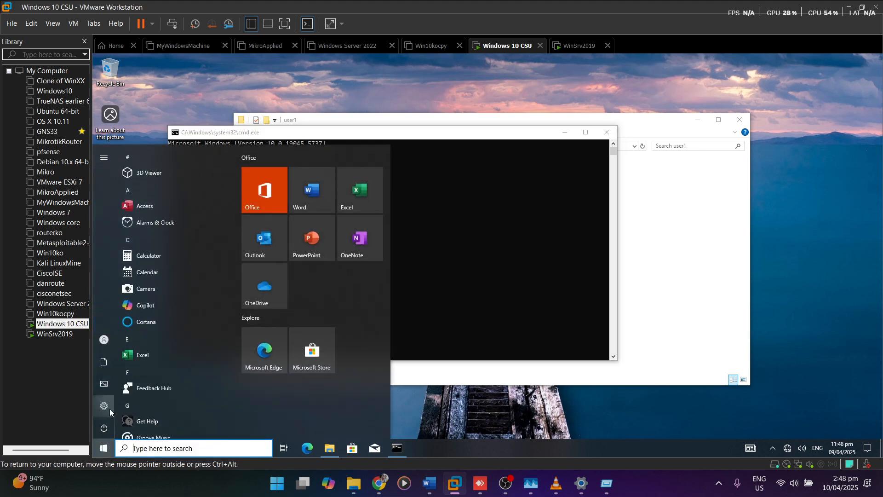
click(109, 346)
click(128, 301)
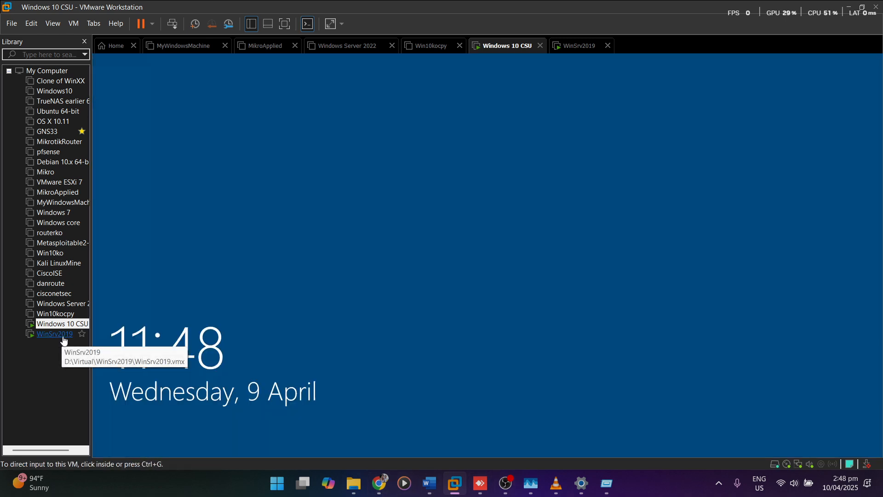
click(63, 336)
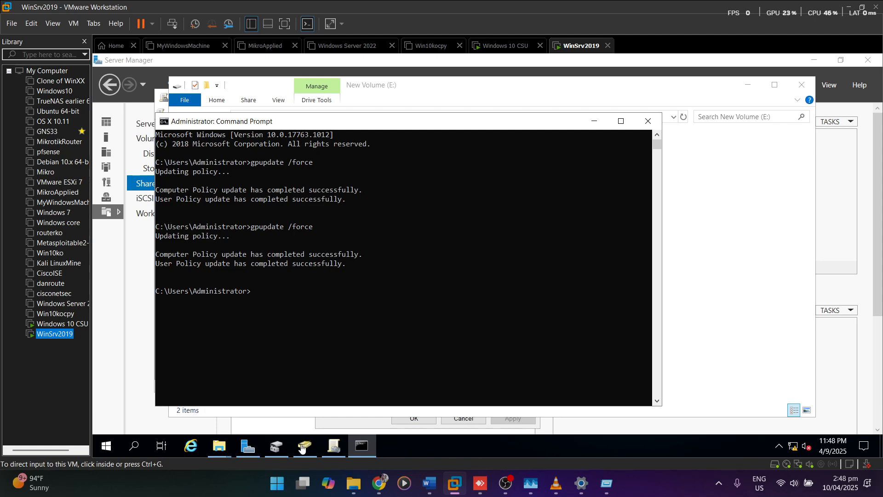
- Check the contents of the FolderRed folder on New Volume (E:) and return to the Command Prompt
mouse_move(219, 445)
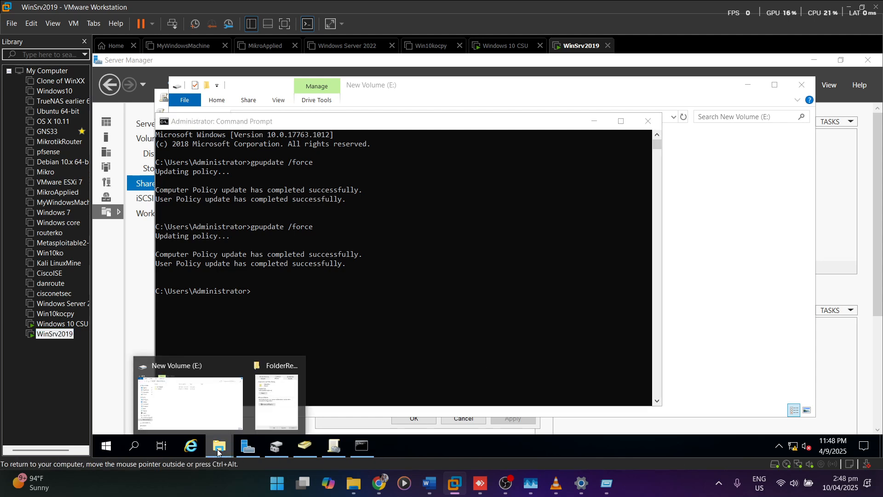
click(210, 410)
double_click(308, 168)
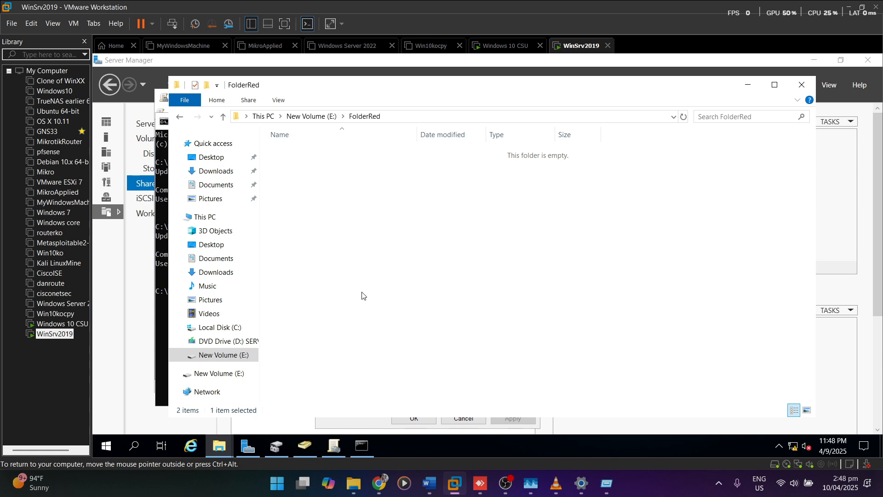
key(alt+Tab)
click(335, 338)
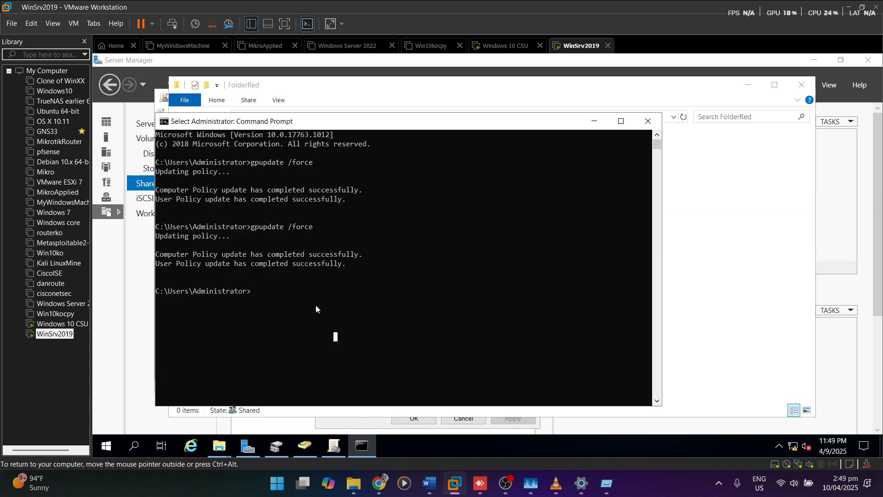
click(272, 284)
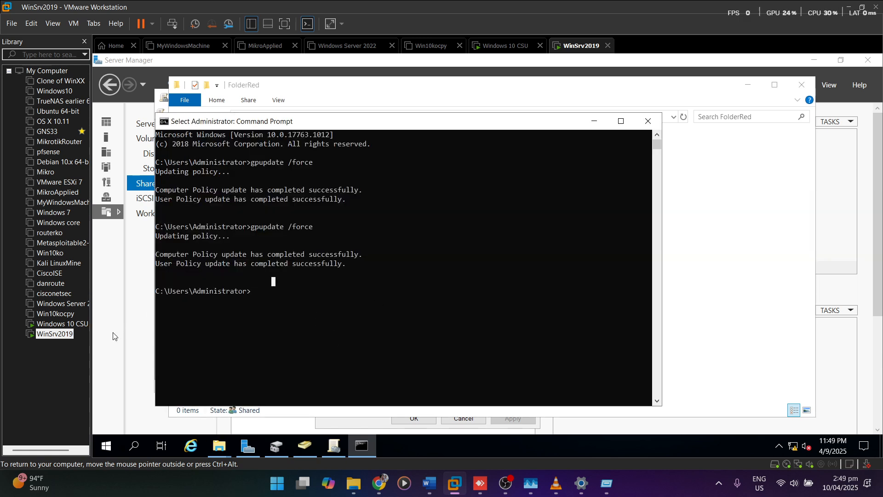
- Switch to the Windows 10 CSU virtual machine, sign in as user1 with the account password and open File Explorer
click(81, 326)
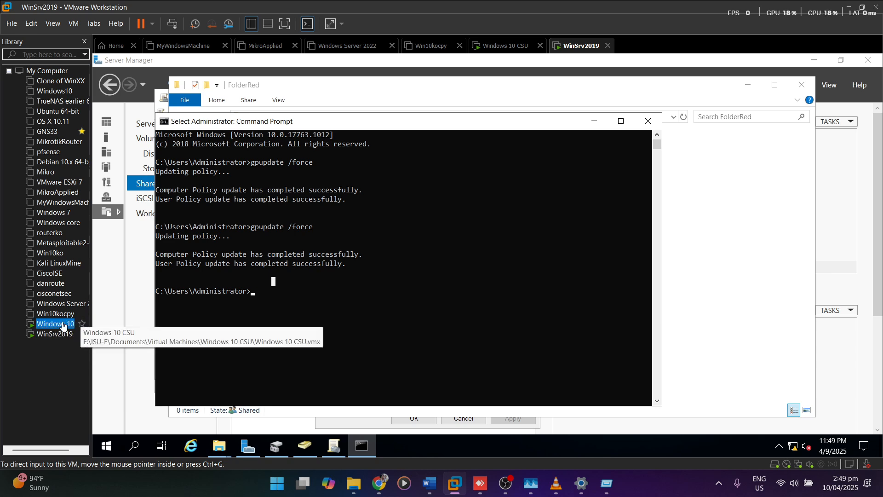
click(503, 256)
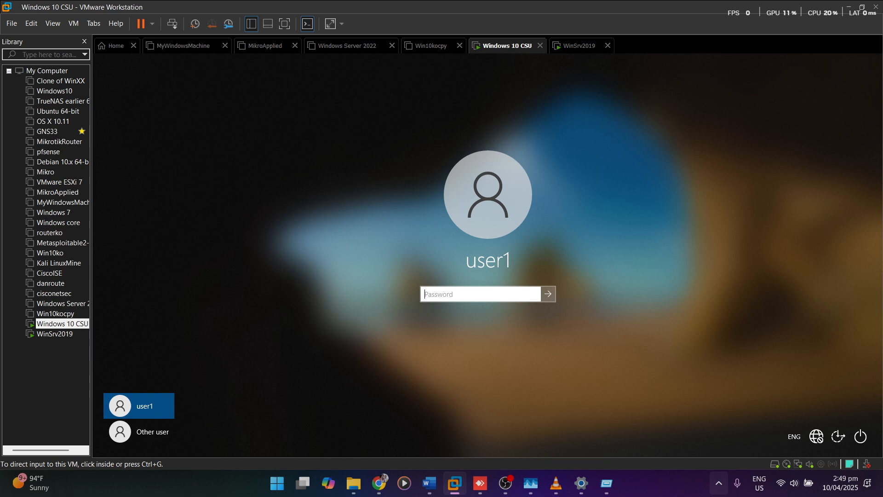
click(492, 291)
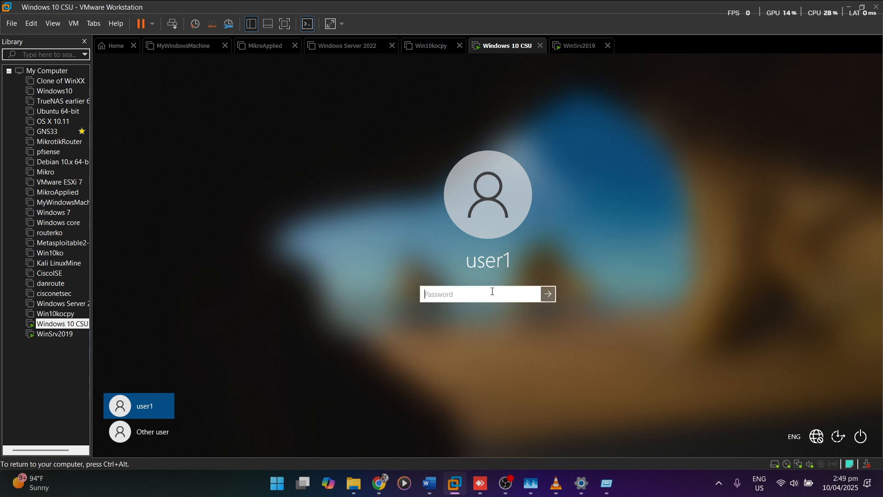
text(••••••••)
key(Return)
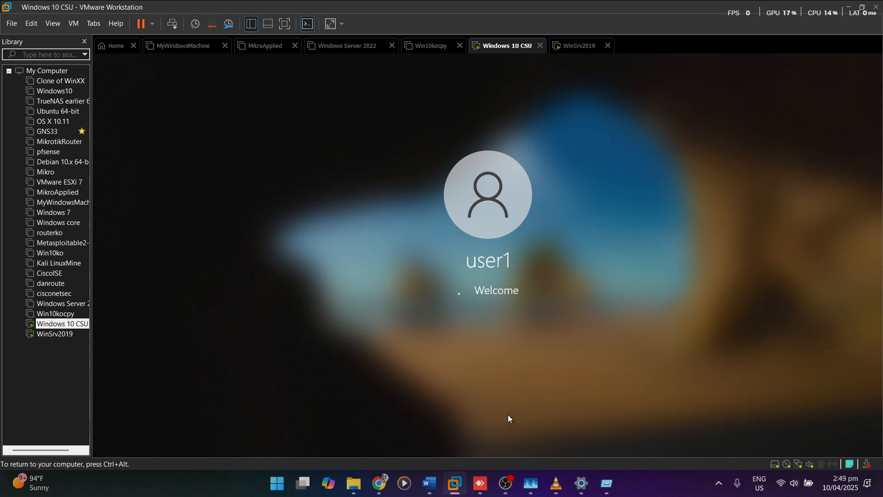
click(492, 320)
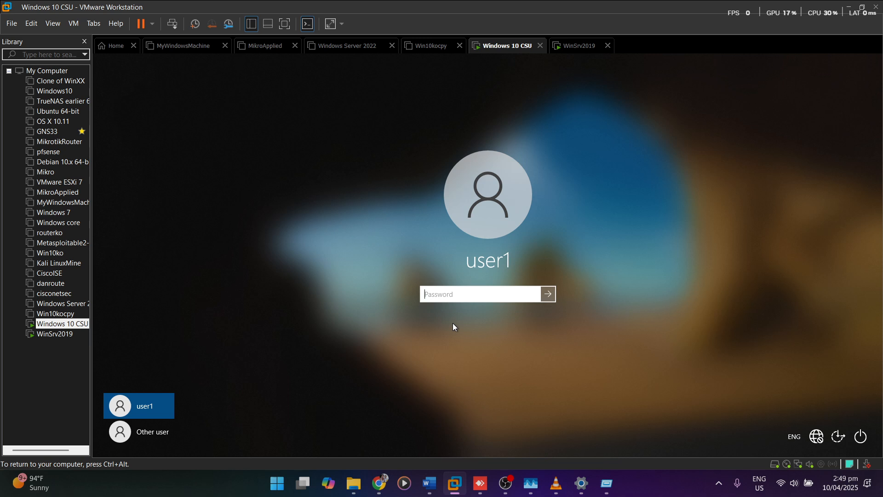
text(•••••••••)
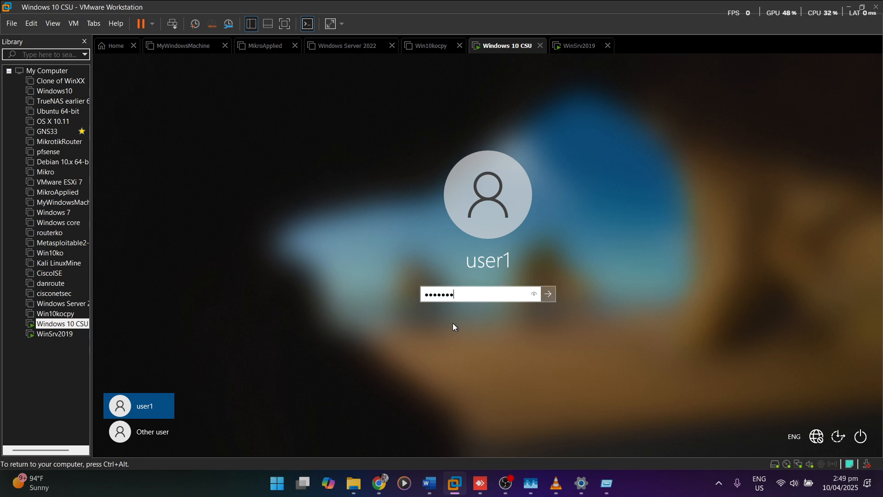
key(Return)
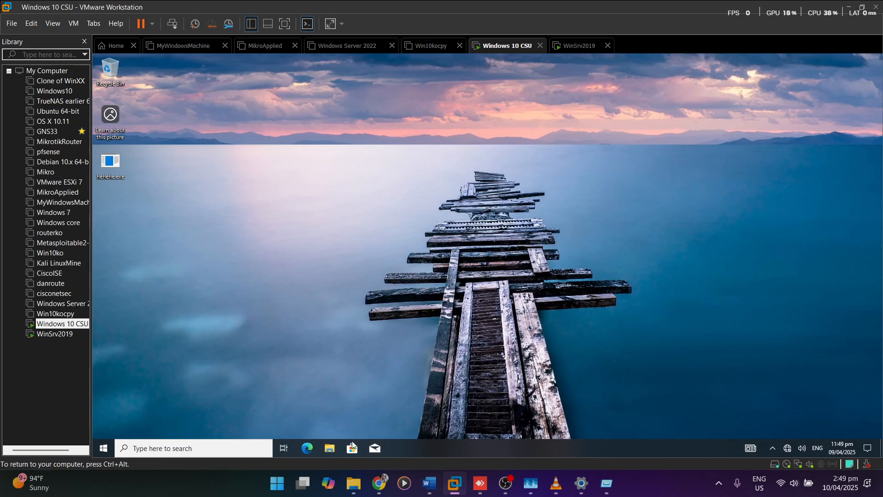
click(329, 448)
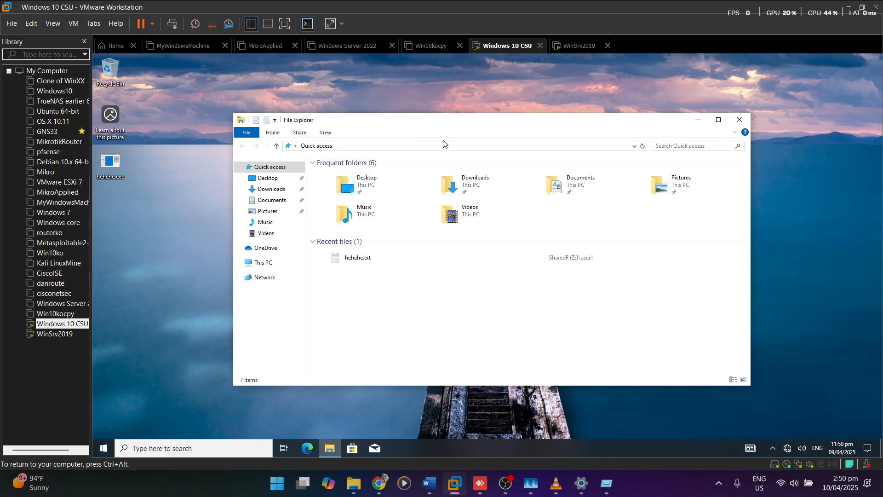
- Switch back to the WinSrv2019 virtual machine and close its Command Prompt window
click(56, 334)
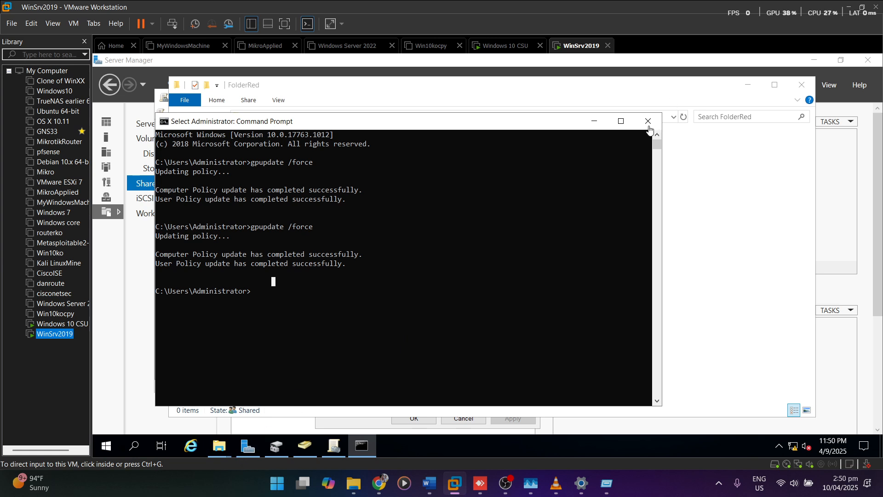
click(647, 122)
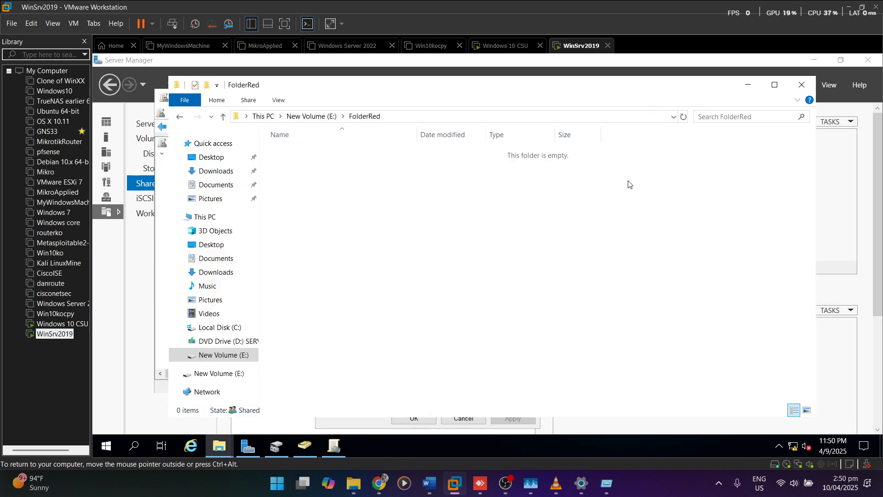
click(147, 275)
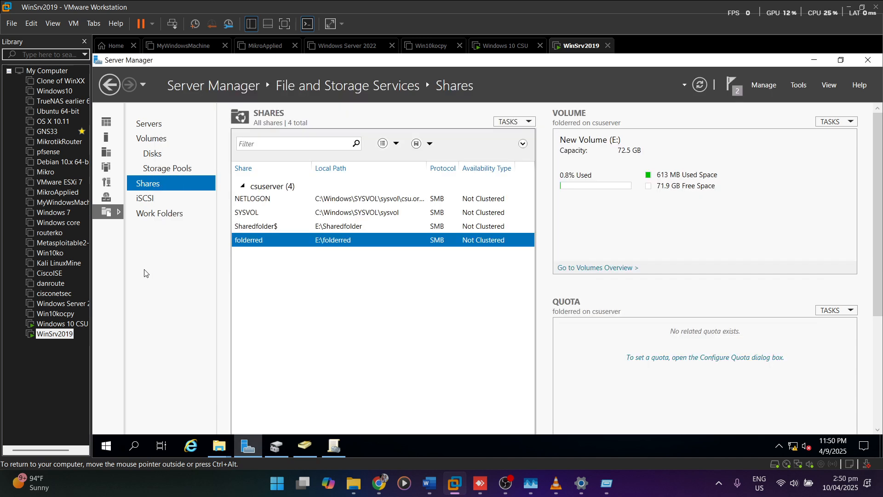
- Bring up Group Policy Management and examine the Group Policy objects linked to Org1
click(341, 451)
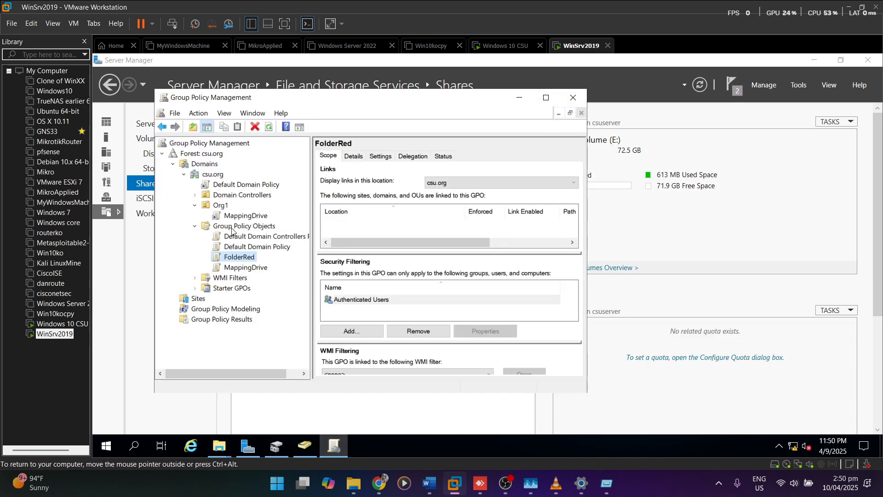
click(223, 206)
click(424, 208)
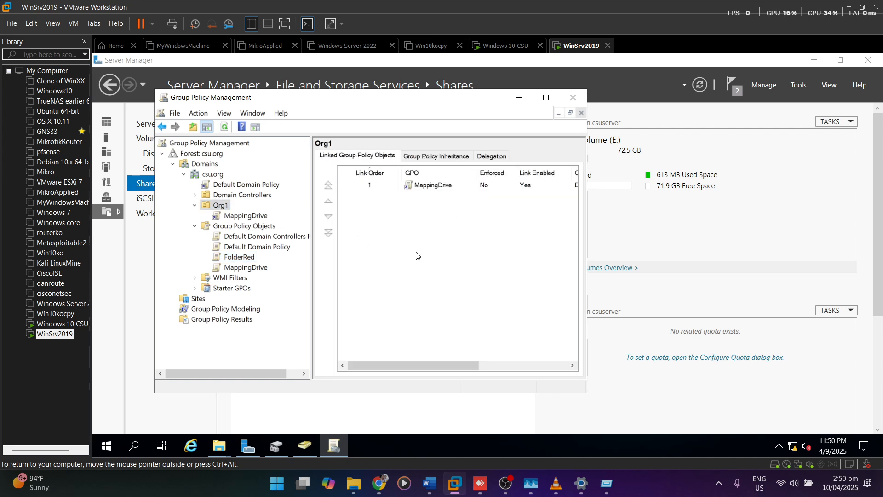
right_click(223, 207)
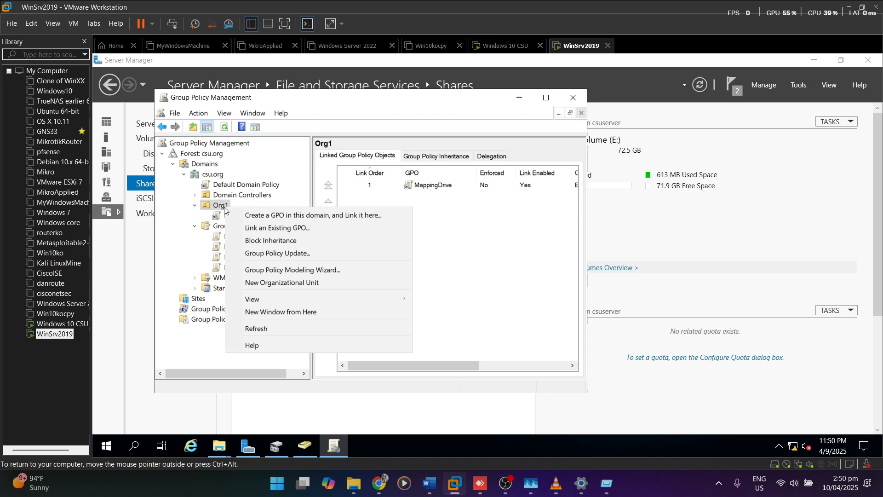
click(271, 233)
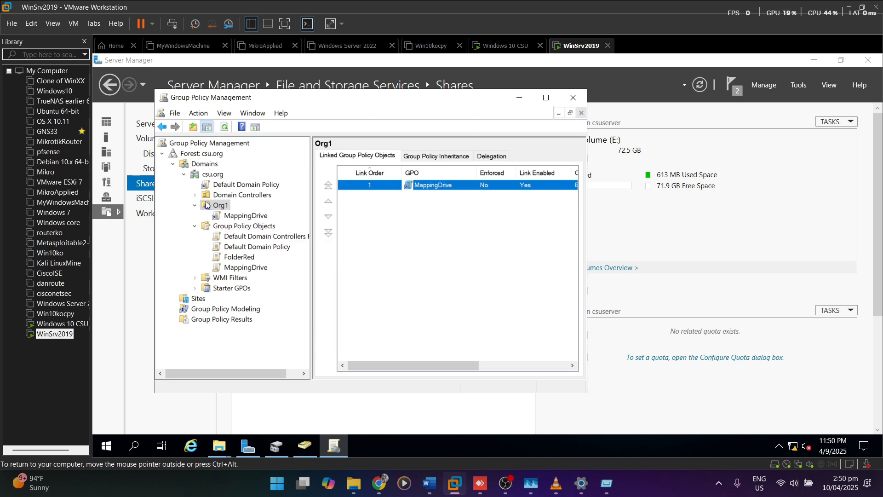
right_click(220, 205)
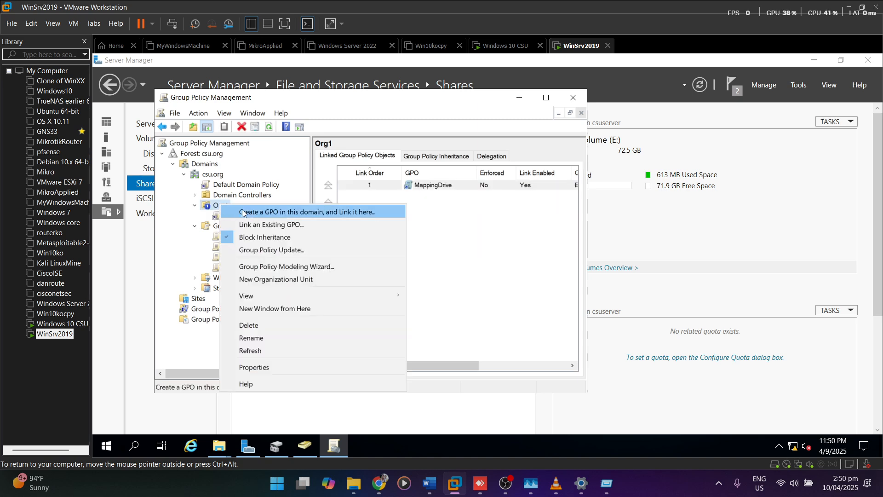
click(279, 237)
- Link the existing FolderRed Group Policy object to the Org1 organizational unit
right_click(217, 207)
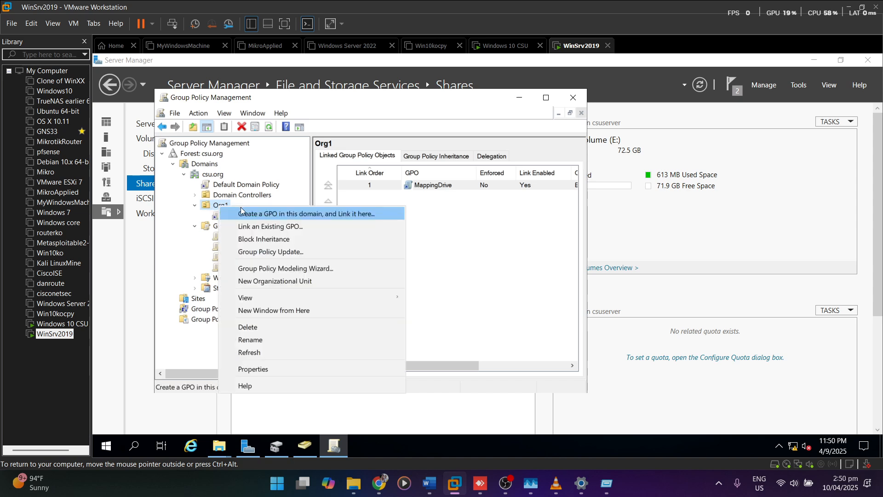
click(297, 225)
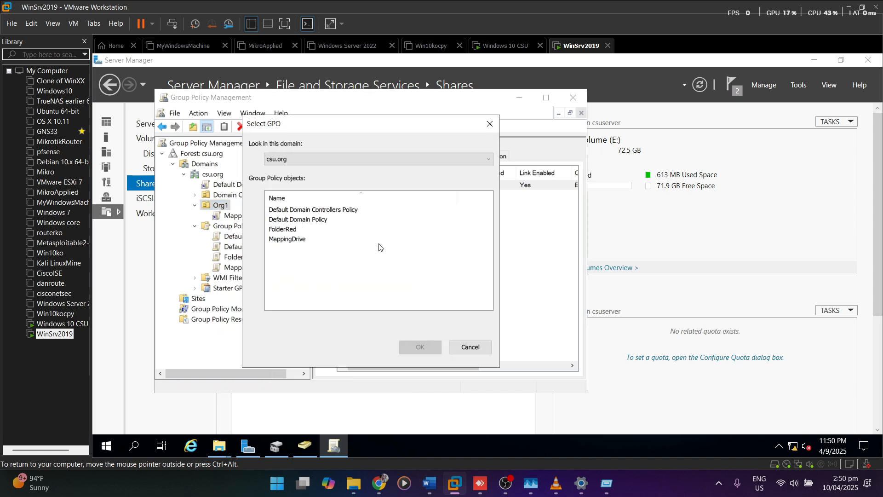
click(296, 238)
click(297, 230)
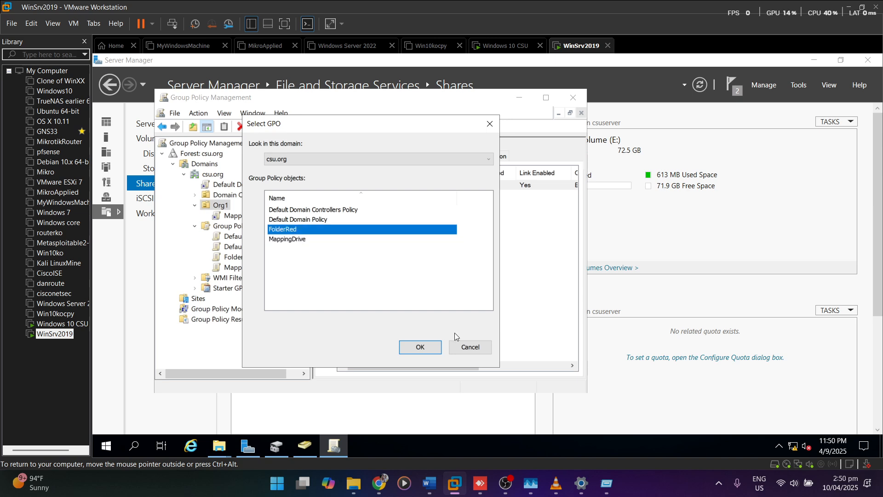
click(426, 350)
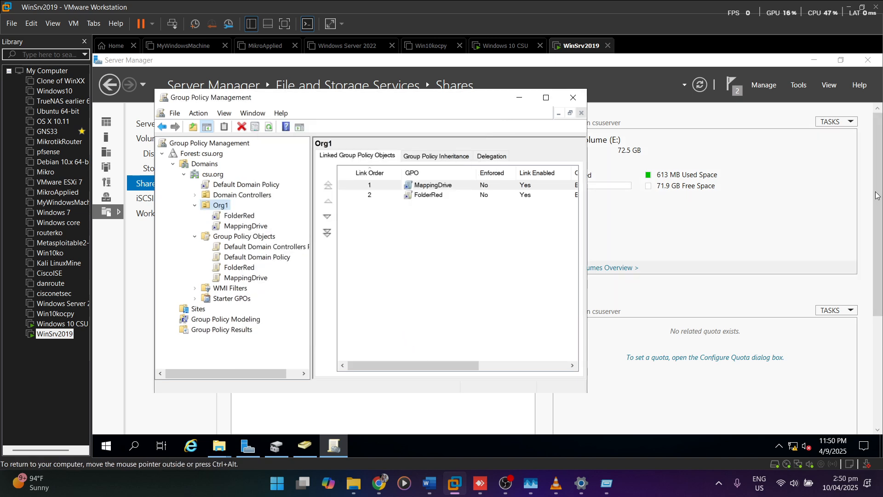
- Open Active Directory Users and Computers and show the contents of Org1 under csu.org
click(826, 99)
click(799, 84)
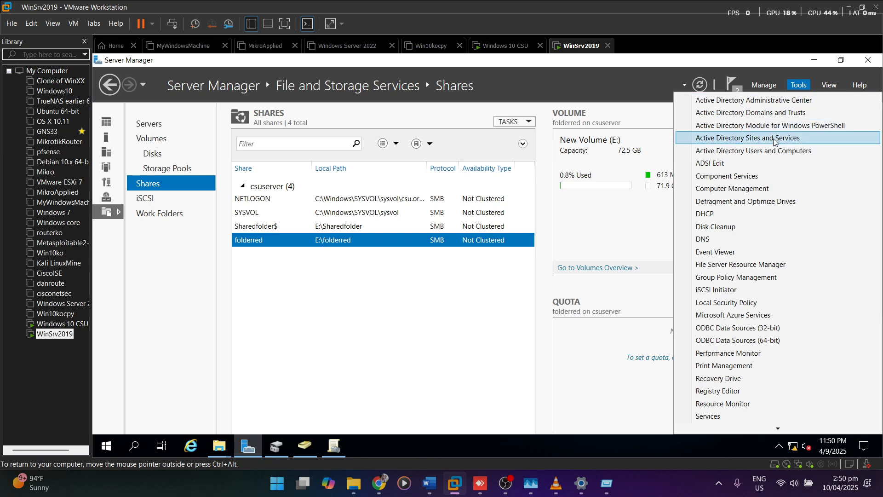
click(778, 151)
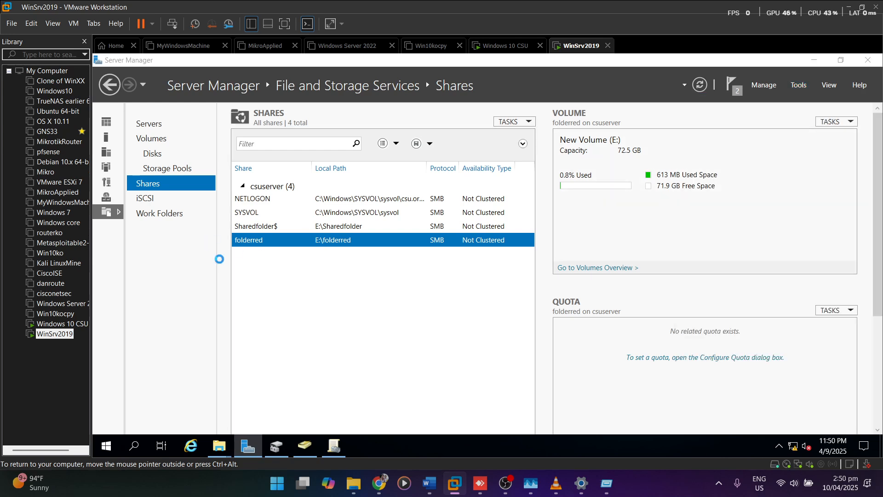
click(155, 179)
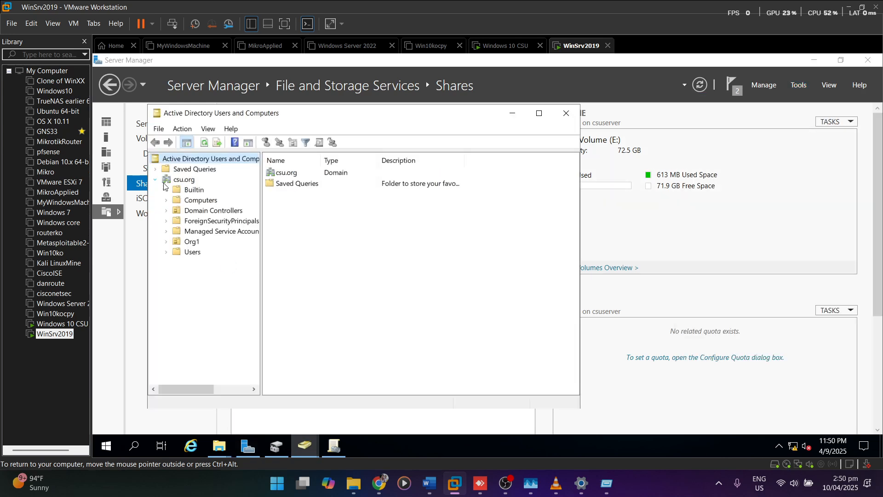
click(173, 244)
- Examine the shared profile properties of user1 and user2 and close them without changes
drag(353, 224, 286, 187)
drag(316, 219, 289, 186)
right_click(296, 187)
click(372, 322)
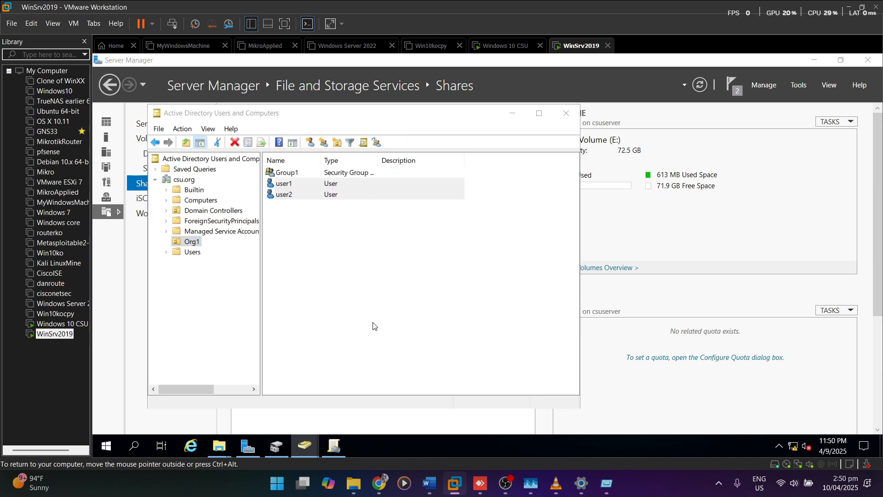
click(353, 154)
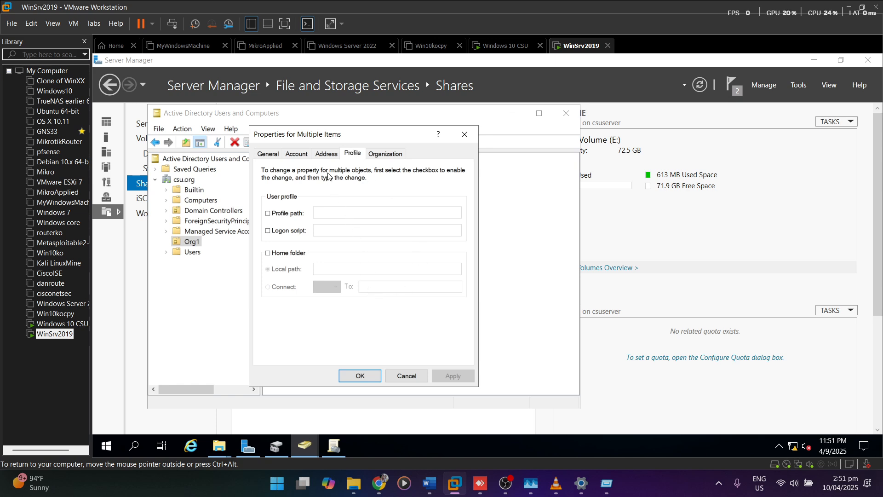
key(Escape)
- Choose the Connect option with drive Z: for user2's home folder, accept it, and close Active Directory Users and Computers
click(328, 197)
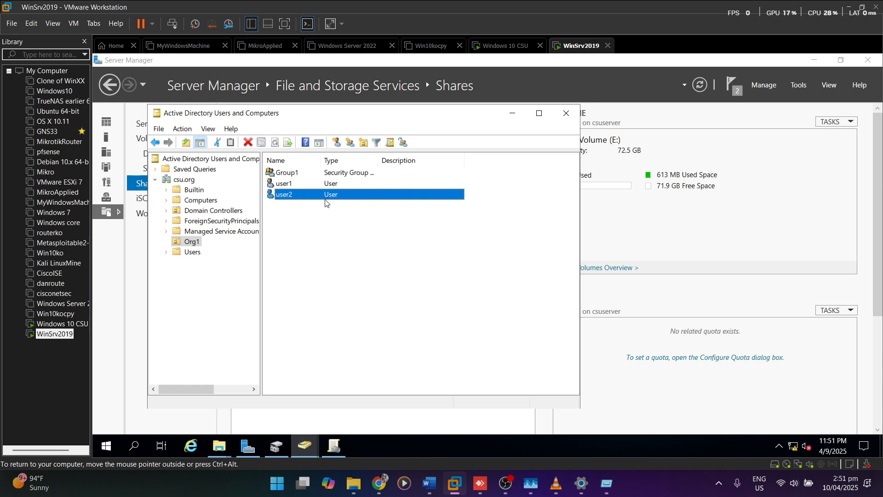
right_click(327, 203)
click(407, 355)
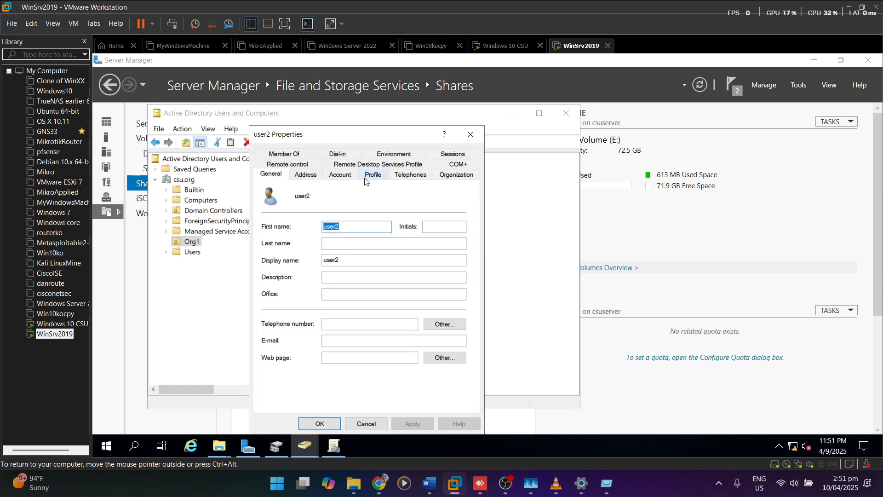
click(365, 179)
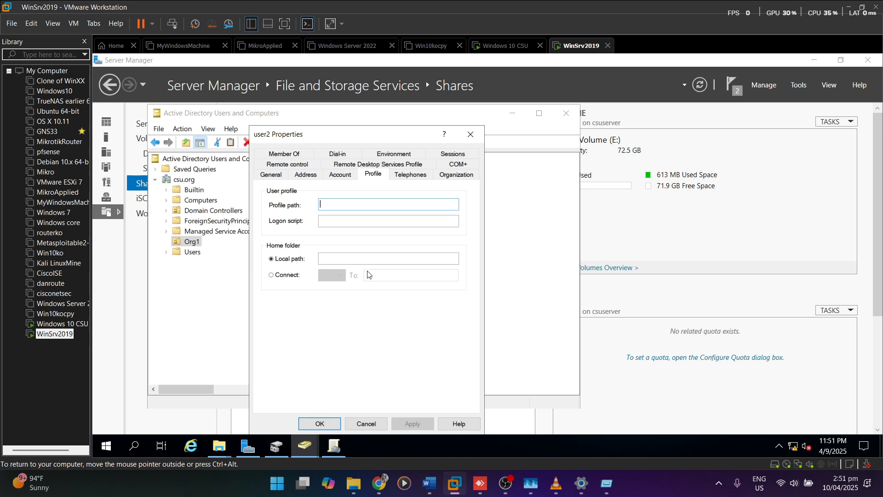
click(294, 275)
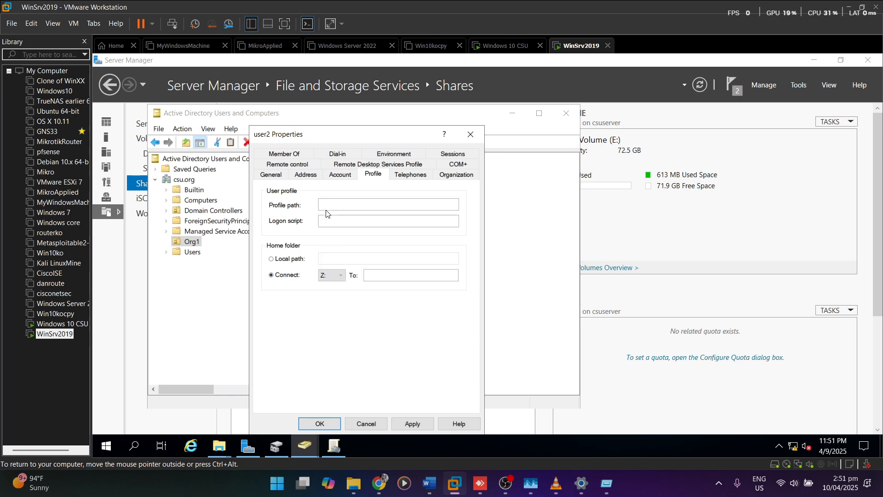
click(317, 423)
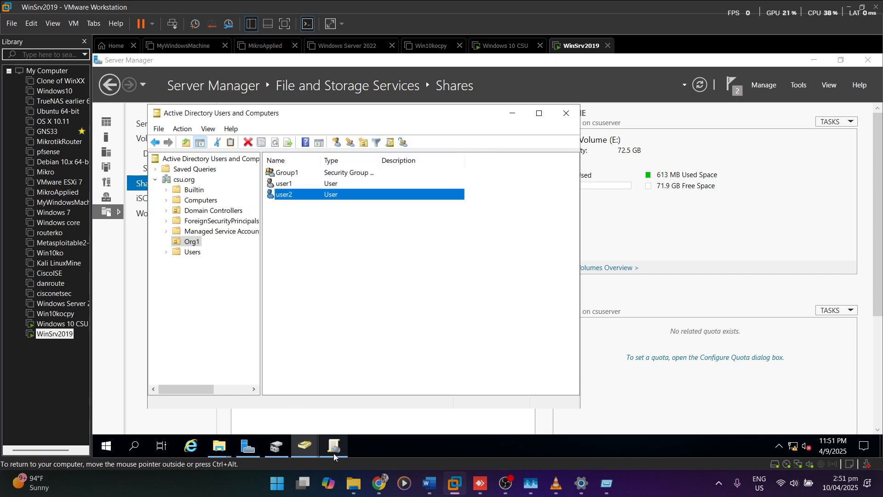
click(566, 113)
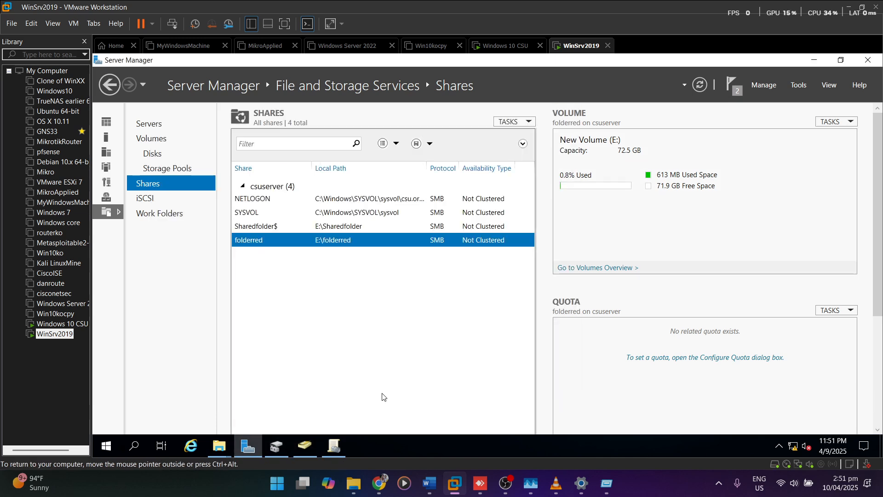
- Open Command Prompt on the WinSrv2019 server
click(117, 444)
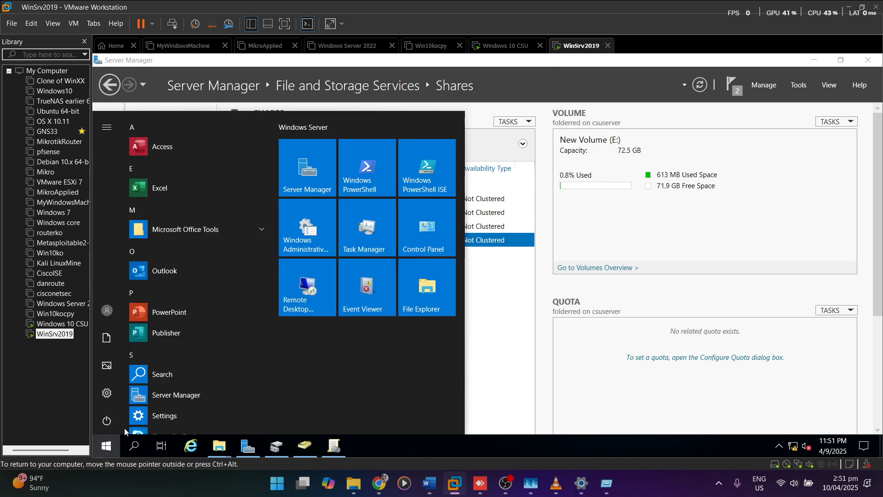
text(cmd)
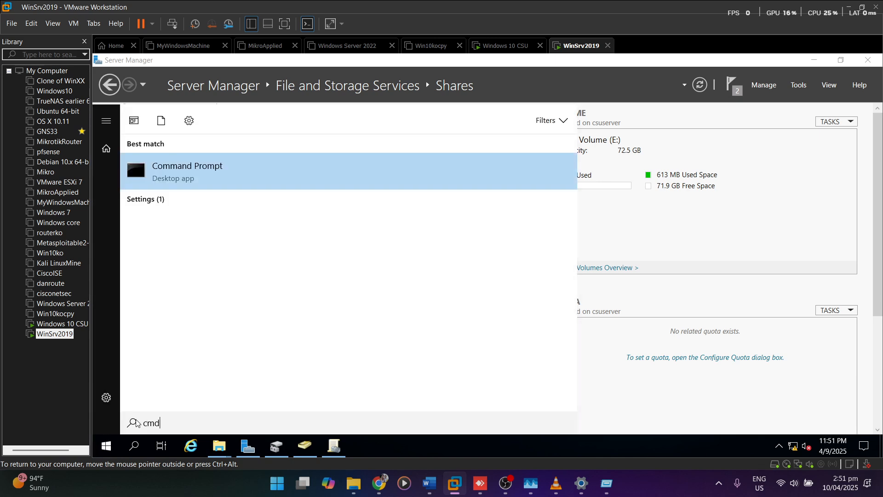
click(223, 170)
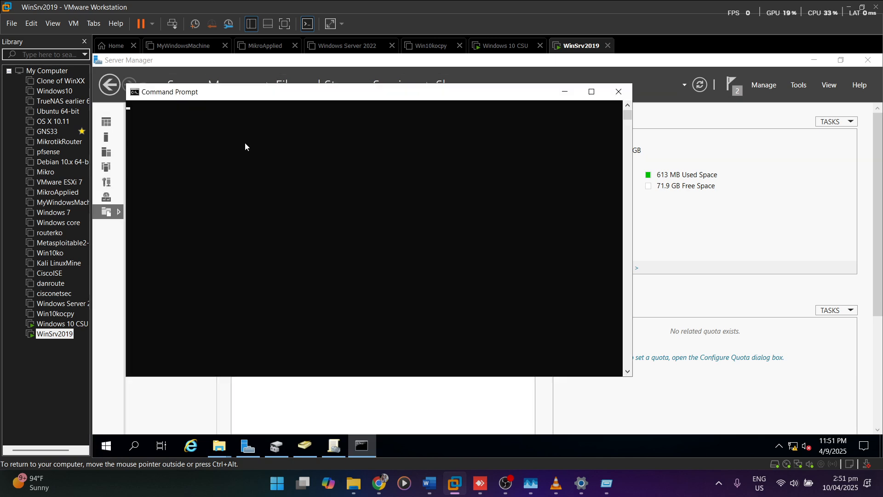
click(203, 197)
key(ctrl+v)
text(\\CSUSERVER\folderred)
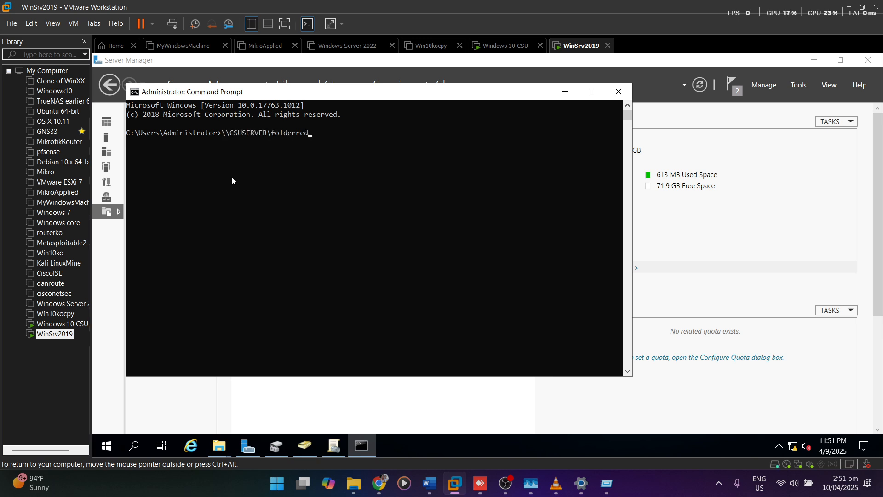
drag(127, 105, 193, 104)
key(BackSpace)
key(BackSpace)
key(BackSpace)
key(BackSpace)
key(BackSpace)
key(BackSpace)
key(BackSpace)
key(BackSpace)
key(BackSpace)
key(BackSpace)
key(BackSpace)
key(BackSpace)
key(BackSpace)
key(BackSpace)
key(BackSpace)
key(BackSpace)
key(BackSpace)
key(BackSpace)
key(BackSpace)
key(BackSpace)
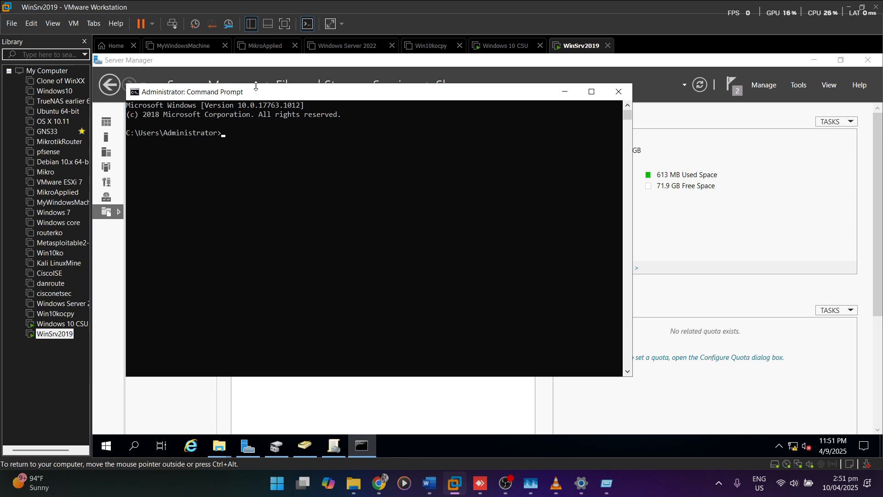
- Force a policy update on the server with gpupdate /force and switch to the Windows 10 CSU virtual machine
text(gpupdate /force)
key(Return)
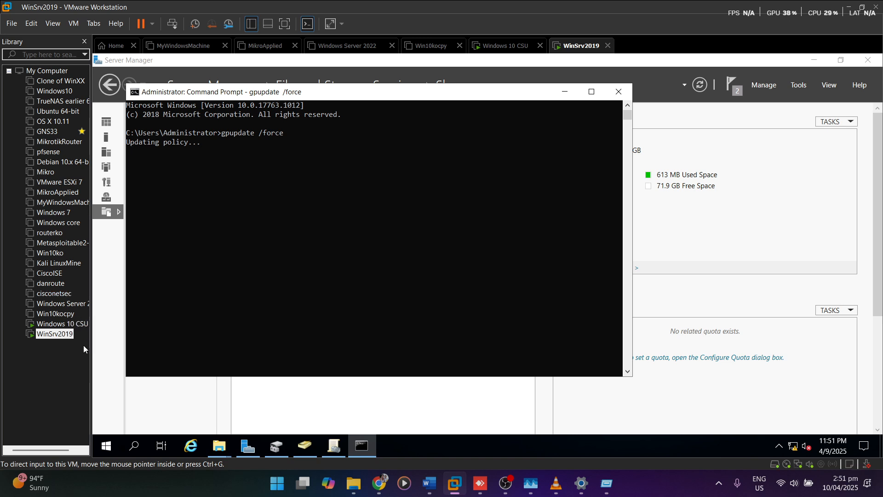
click(75, 324)
double_click(75, 324)
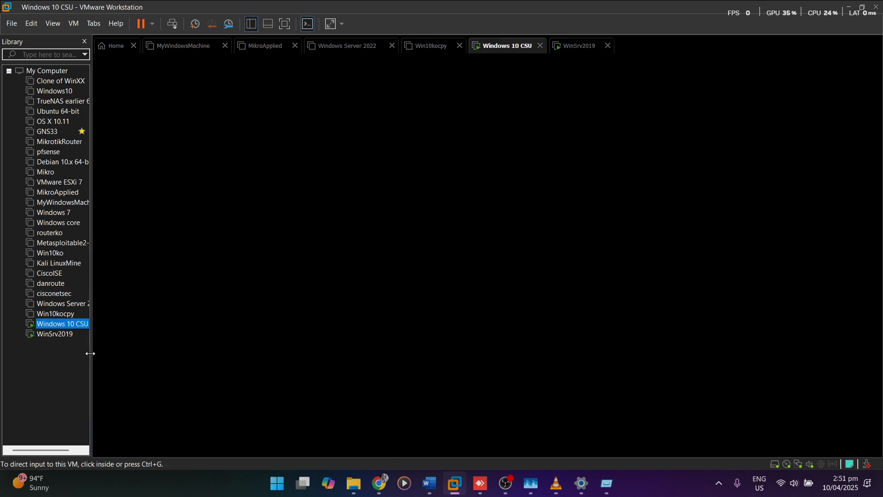
key(super+r)
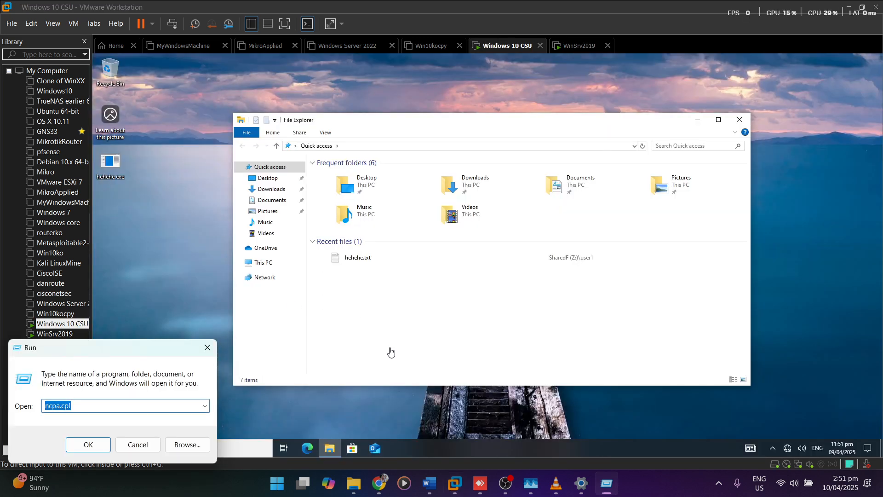
key(Escape)
key(super)
click(134, 339)
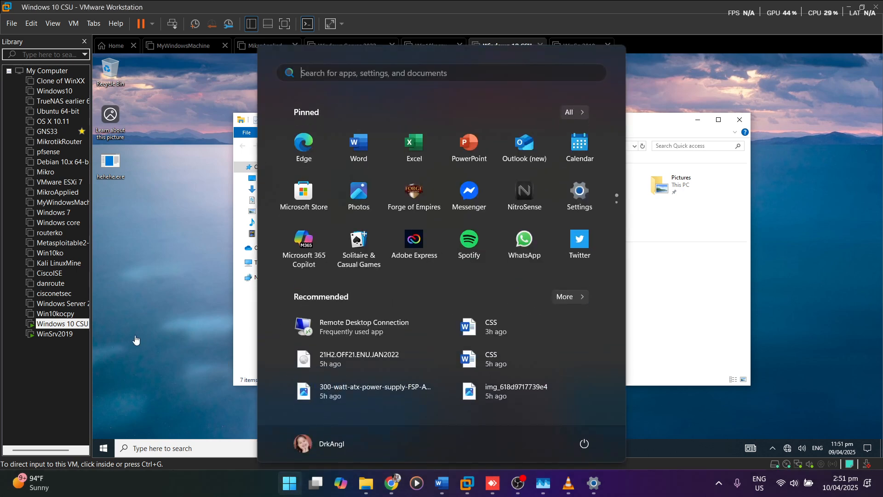
click(110, 453)
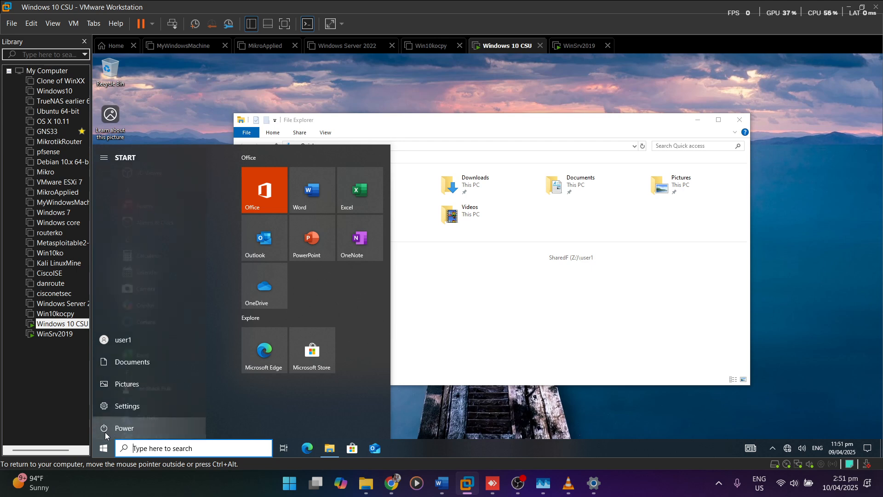
click(102, 448)
click(102, 447)
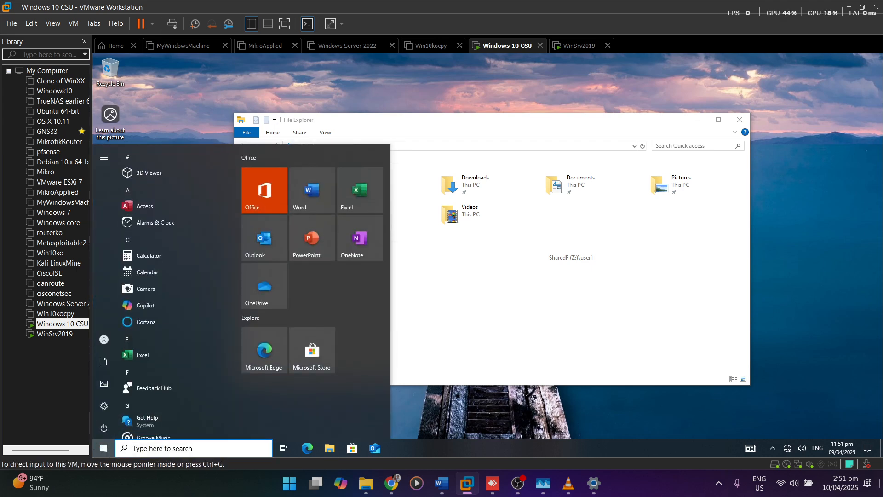
click(102, 449)
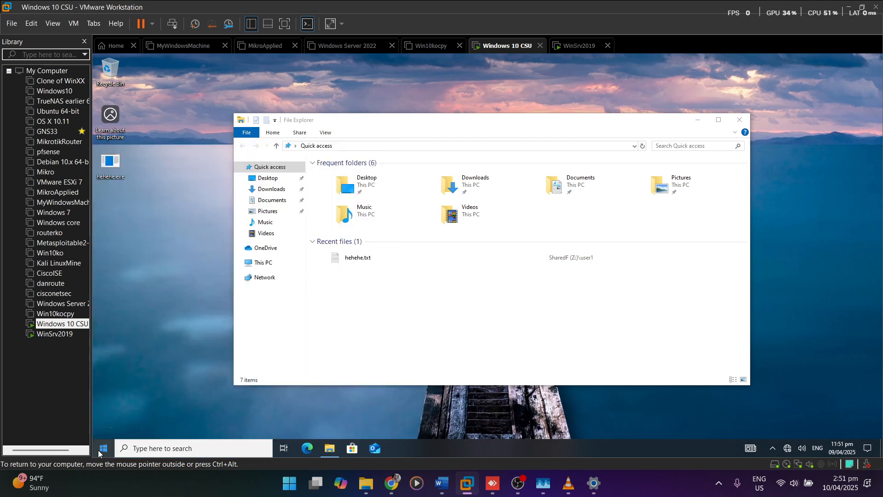
click(102, 448)
- Open a command prompt on the Windows 10 client and run gpupdate /force
key(super+r)
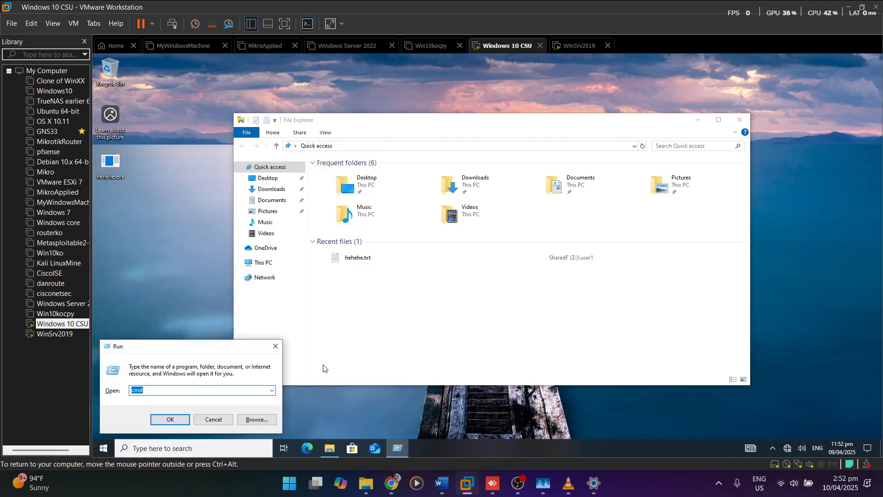
key(Return)
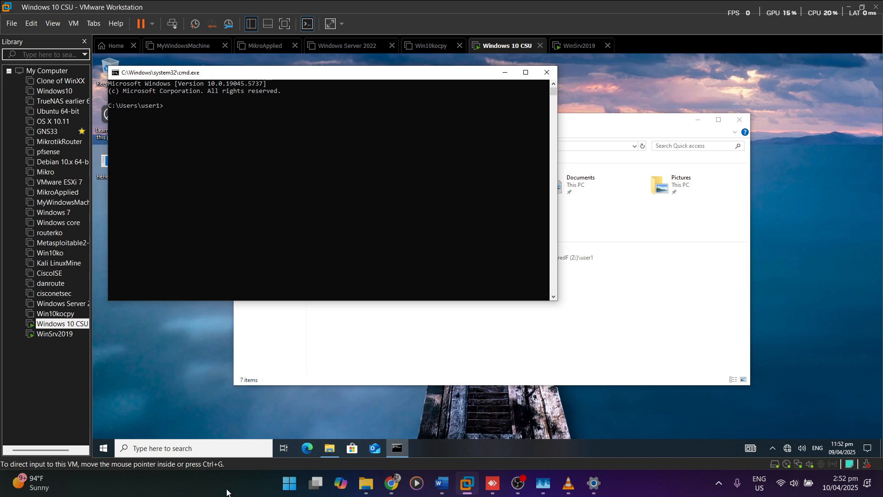
click(263, 157)
key(Escape)
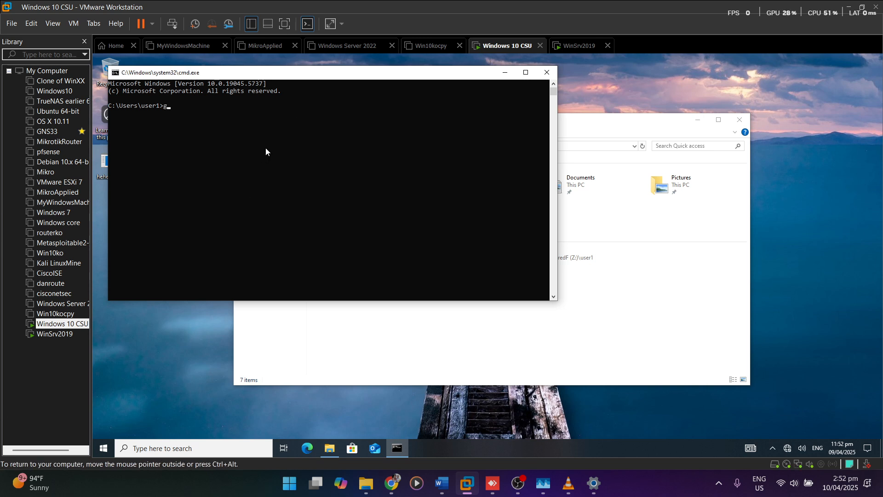
text(gpupdate /force)
key(Return)
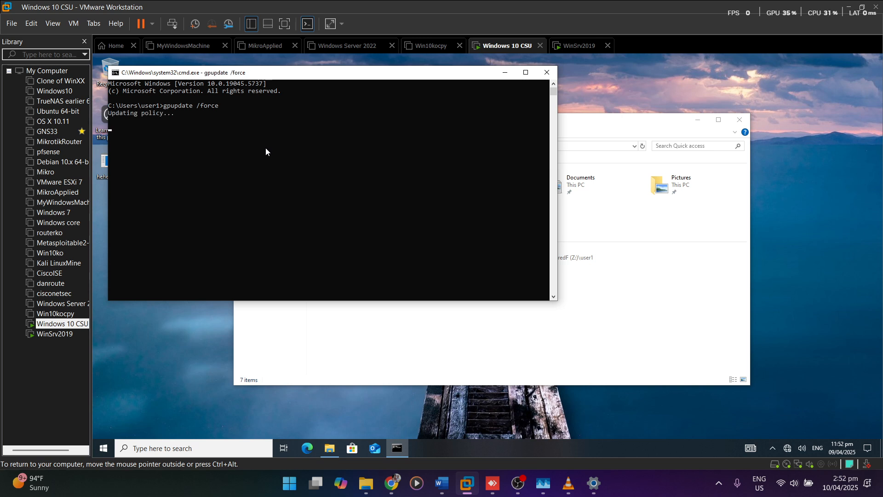
- Answer yes to the log-off question to sign user1 out of the Windows 10 client
key(ctrl+alt)
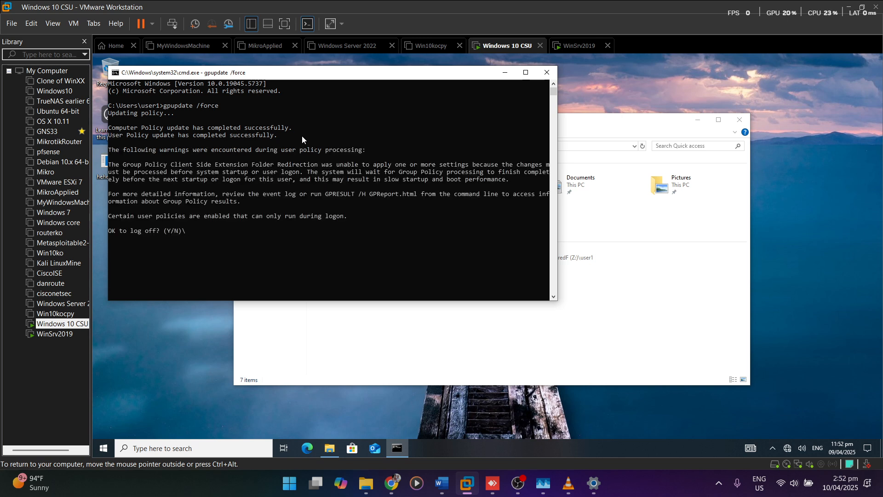
text(yt)
key(Return)
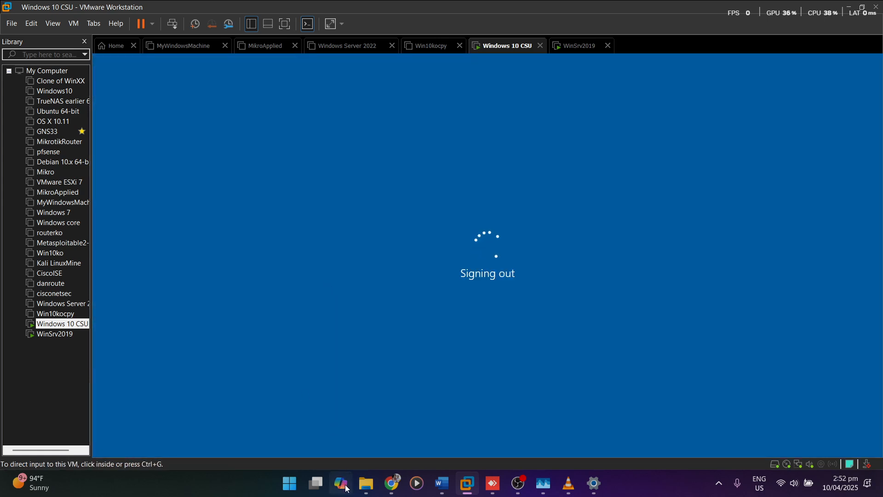
click(390, 487)
click(366, 493)
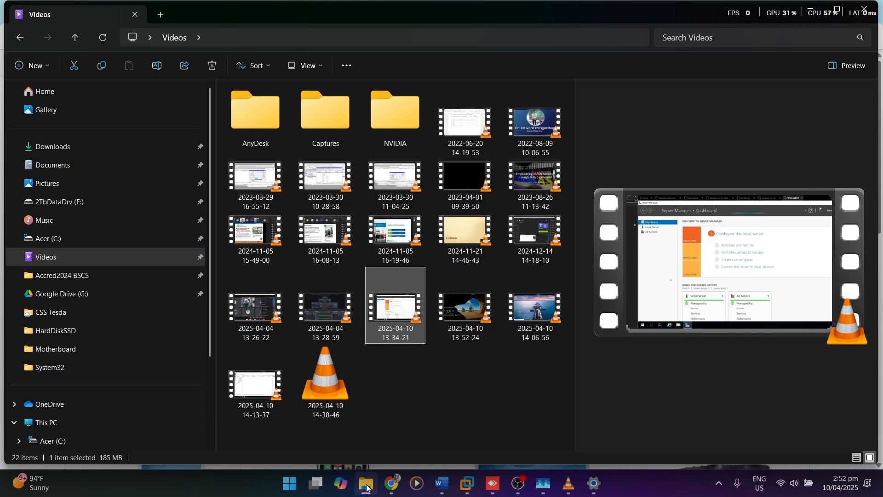
click(366, 491)
click(467, 483)
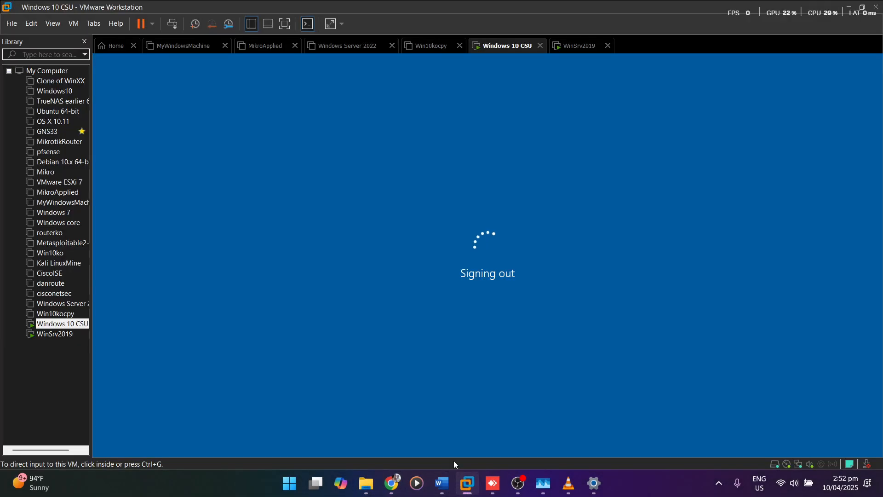
- Switch to WinSrv2019 and check the contents of the FolderRed folder on New Volume (E:)
click(54, 335)
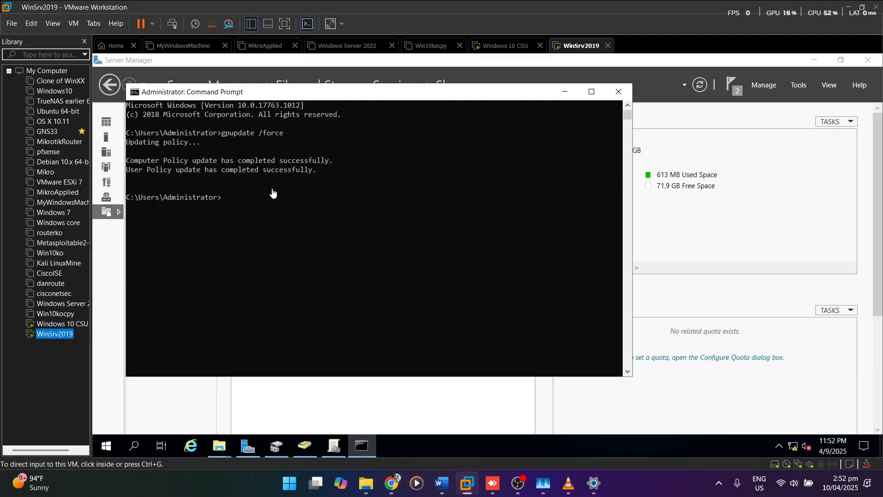
mouse_move(219, 445)
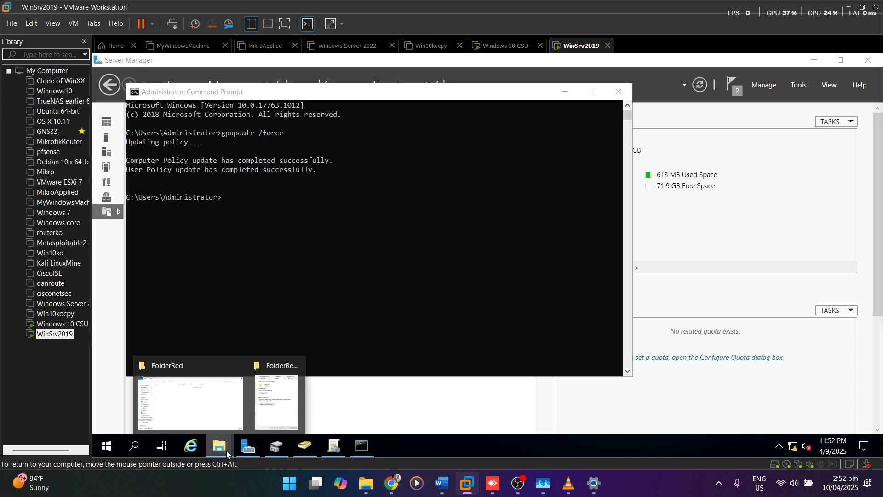
click(243, 359)
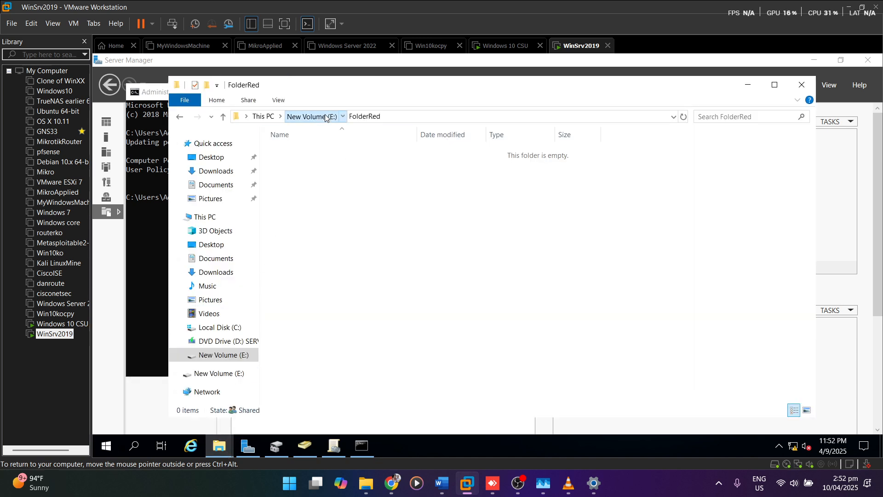
click(311, 116)
double_click(299, 151)
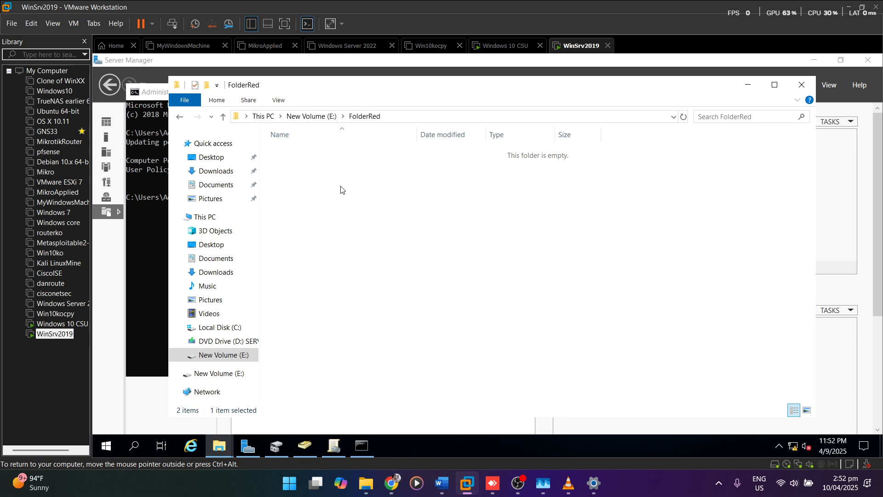
- Sign in to the Windows 10 CSU virtual machine as user2 through Other user, entering the account password
click(72, 324)
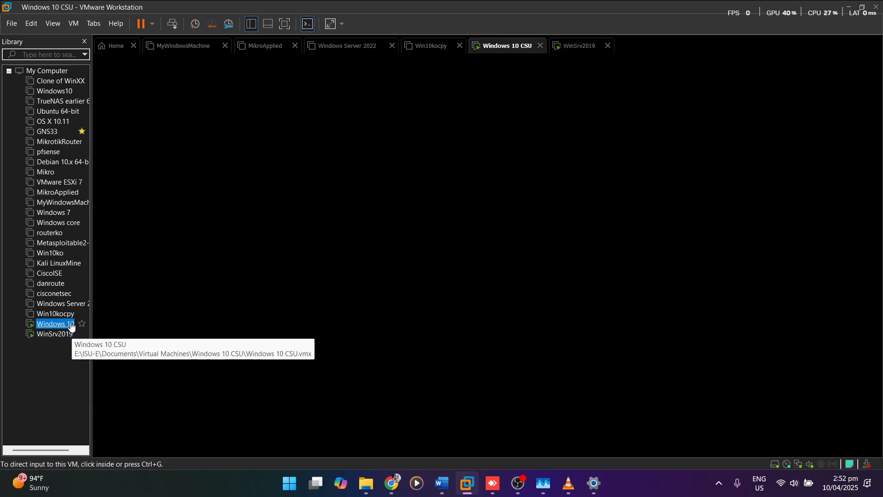
click(377, 230)
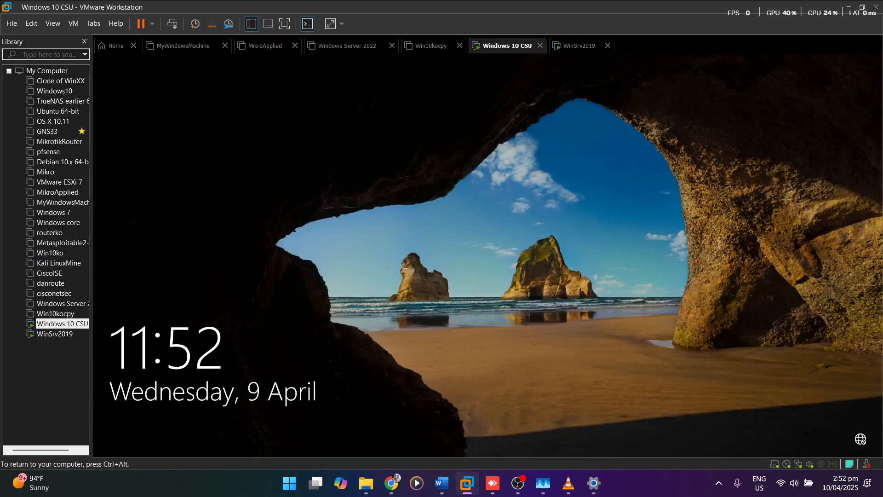
click(503, 265)
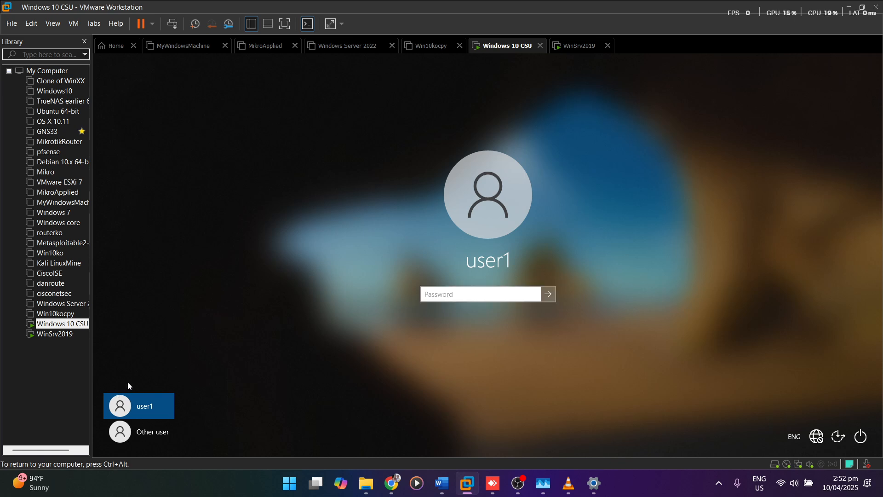
click(161, 437)
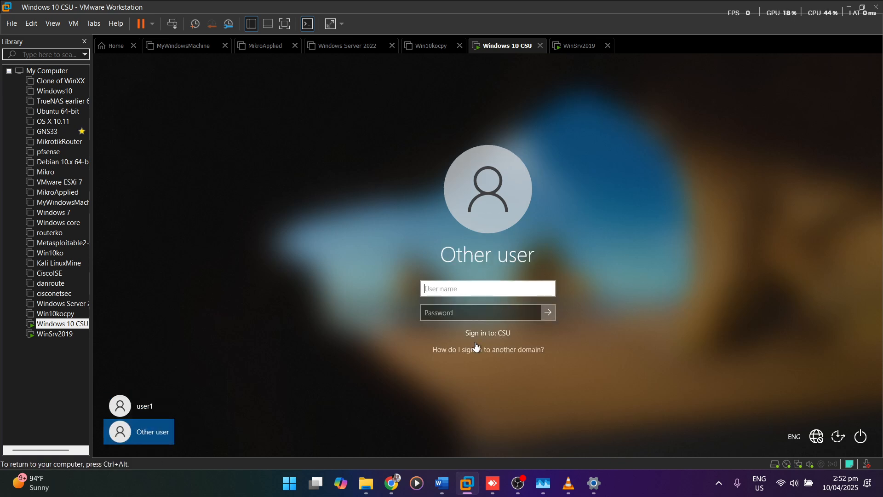
text(user2)
click(516, 309)
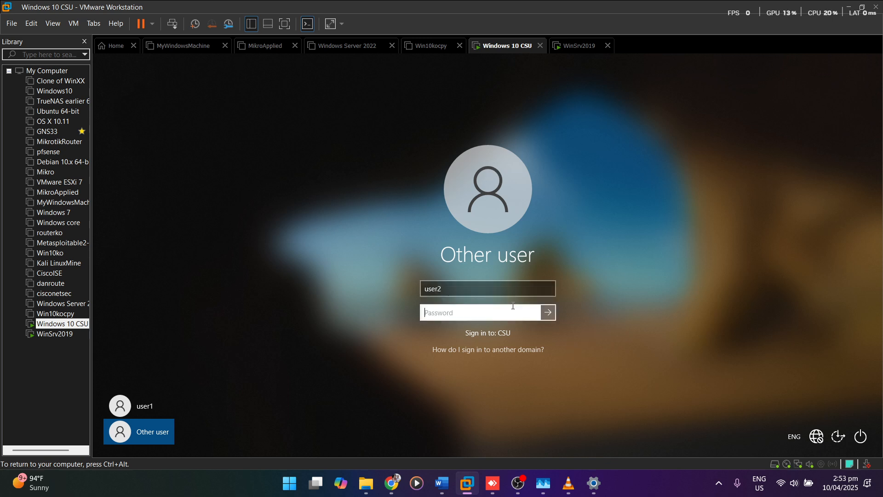
text(•••)
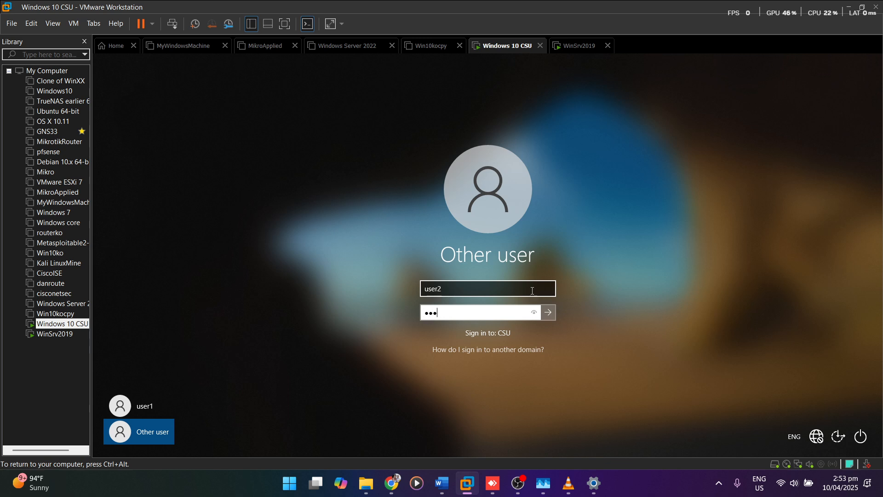
key(Return)
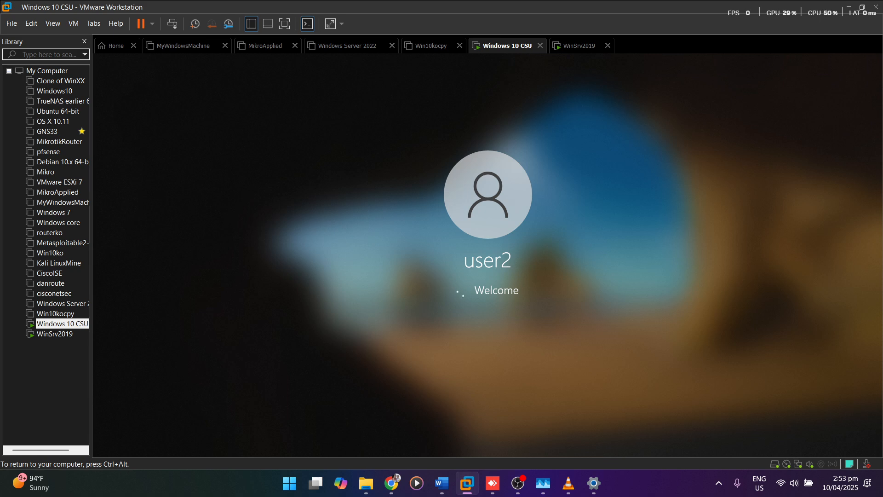
key(ctrl+alt)
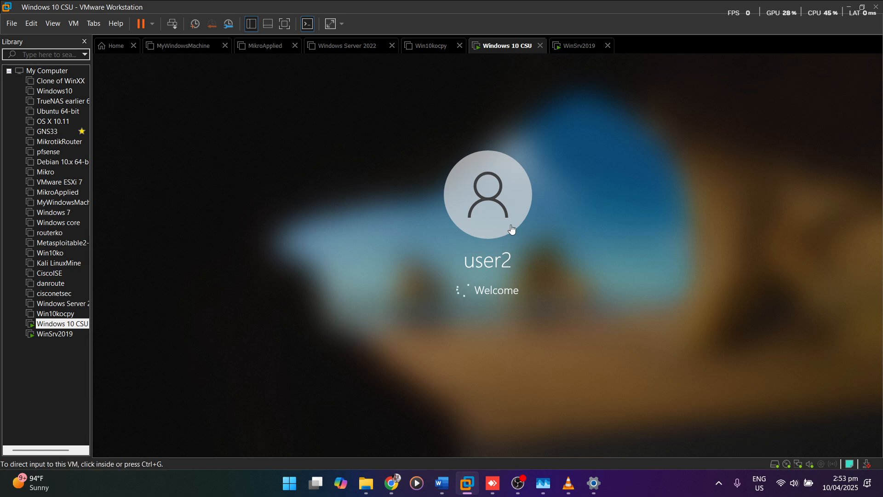
click(363, 486)
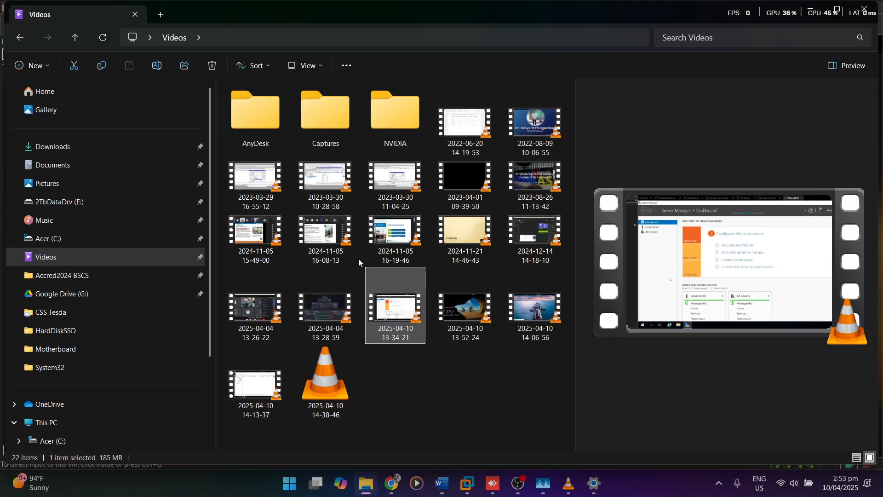
click(367, 488)
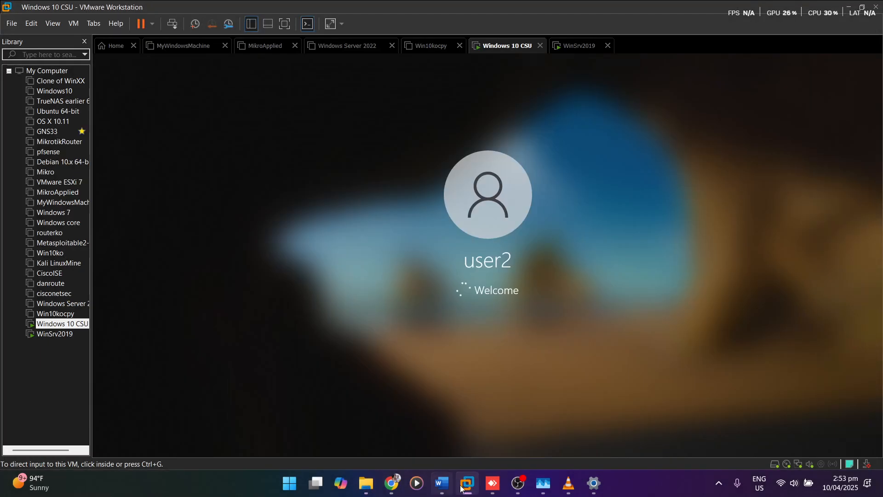
- Return to WinSrv2019 and check the FolderRed folder for user2's redirected folder
click(69, 338)
click(69, 336)
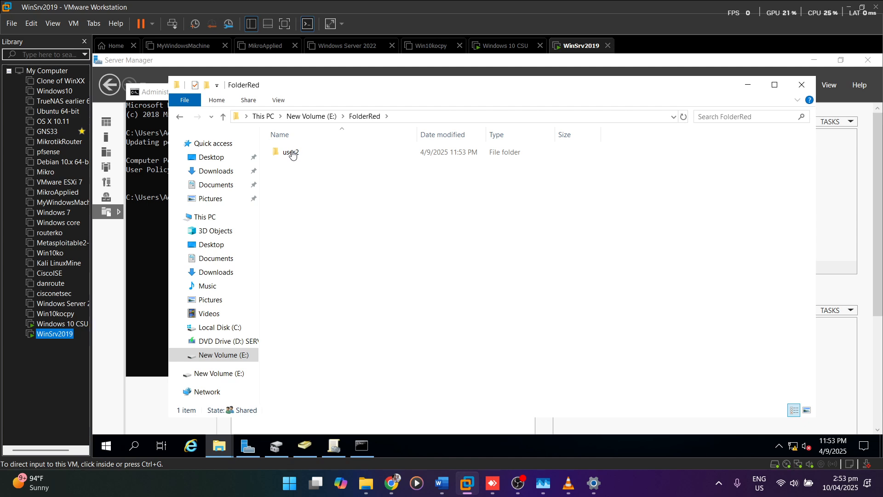
- Open the user2 folder inside FolderRed and examine its redirected subfolders, rechecking it from the parent folder
click(304, 212)
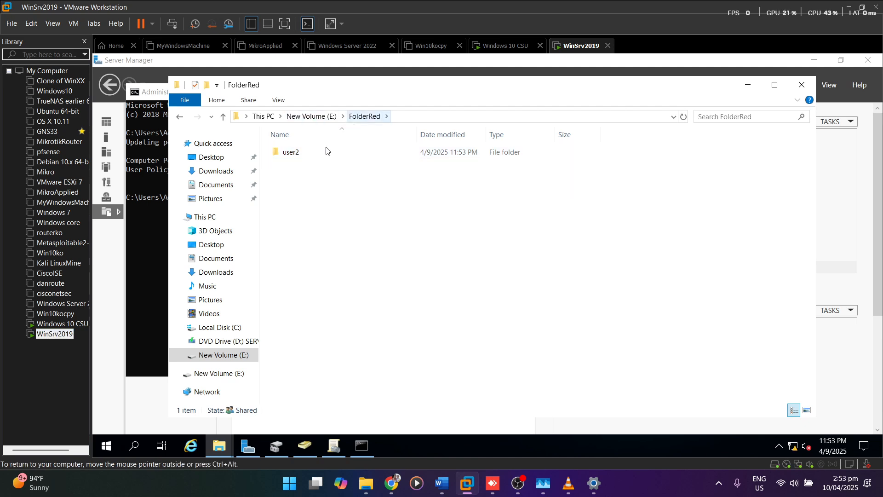
double_click(292, 154)
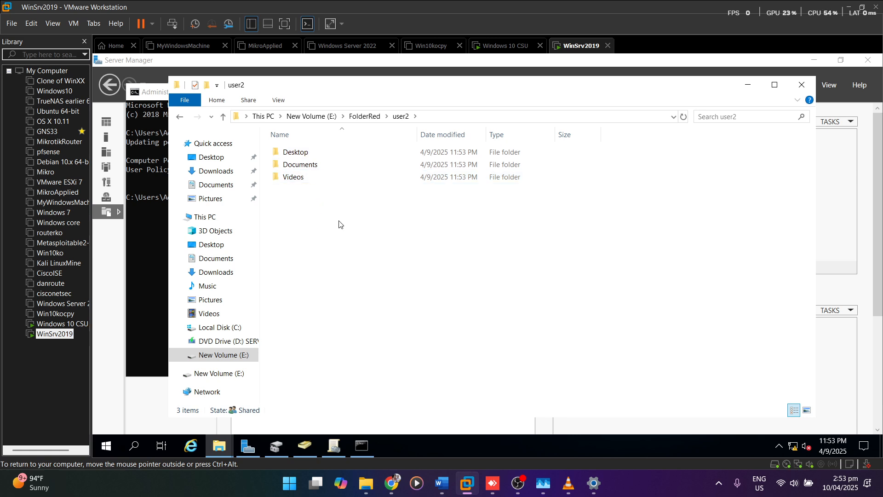
click(362, 118)
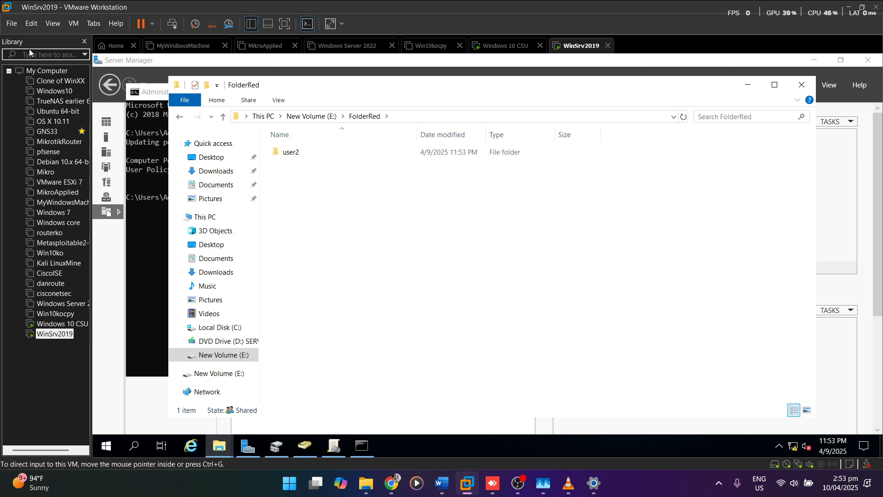
double_click(298, 152)
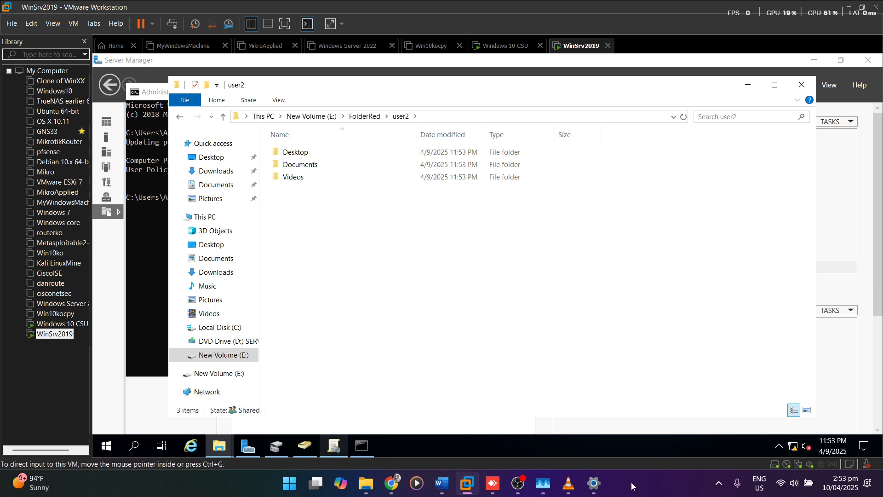
- Check user2's sign-in progress on the Windows 10 CSU virtual machine, and return to WinSrv2019
double_click(86, 325)
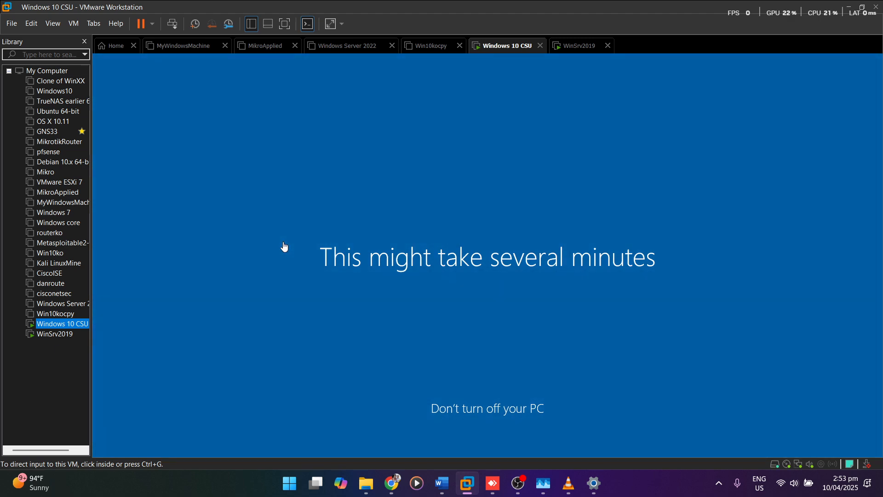
click(56, 335)
double_click(56, 335)
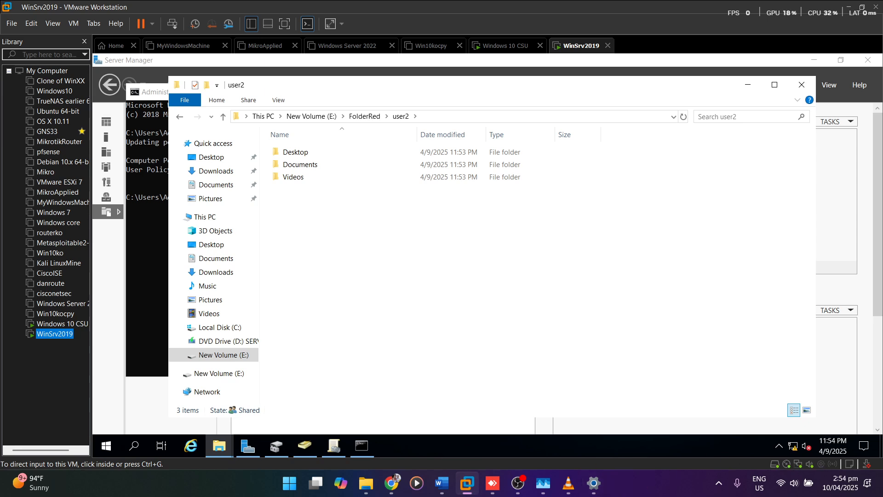
click(523, 487)
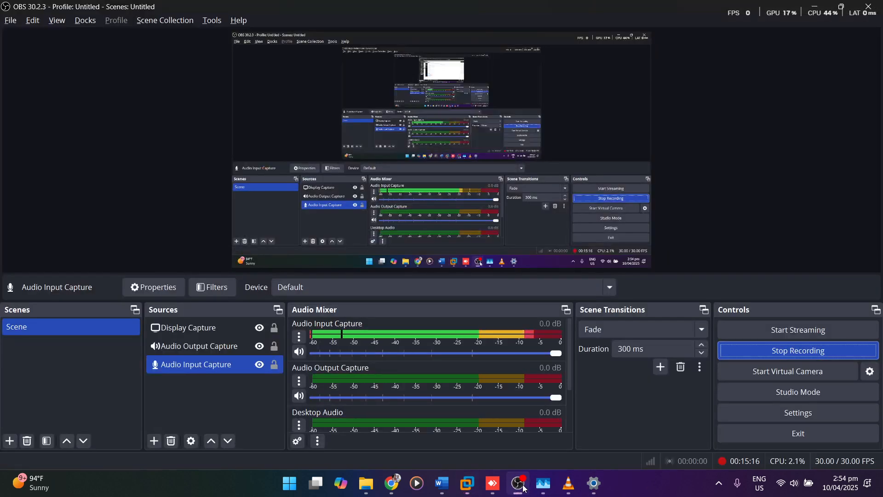